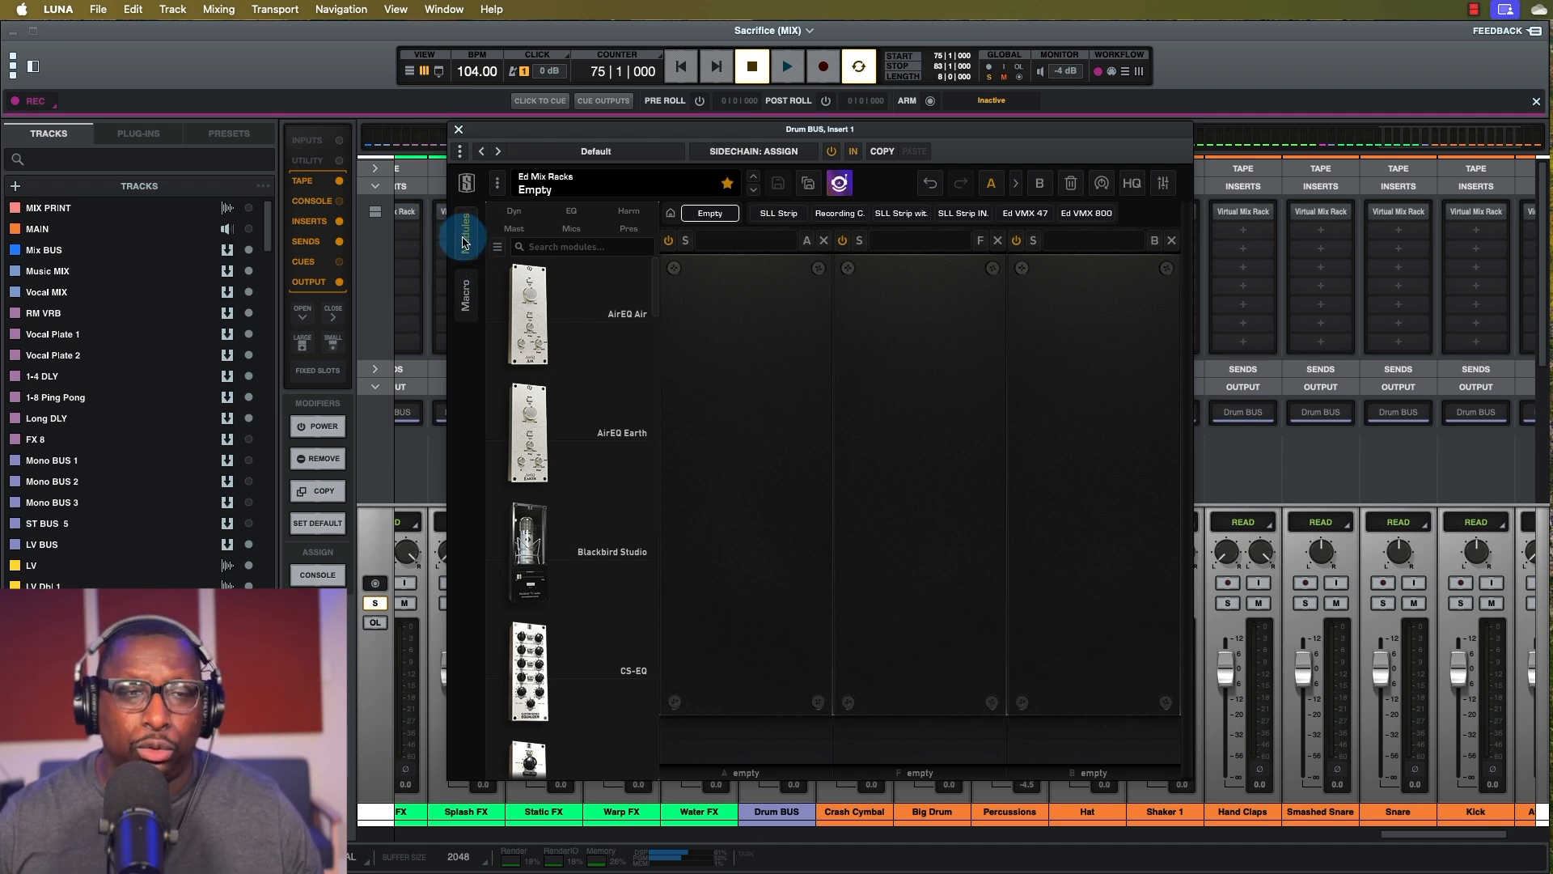
Check the empty first macro, browse the module library, and bring up the Discovery Preset Browser.
click(467, 294)
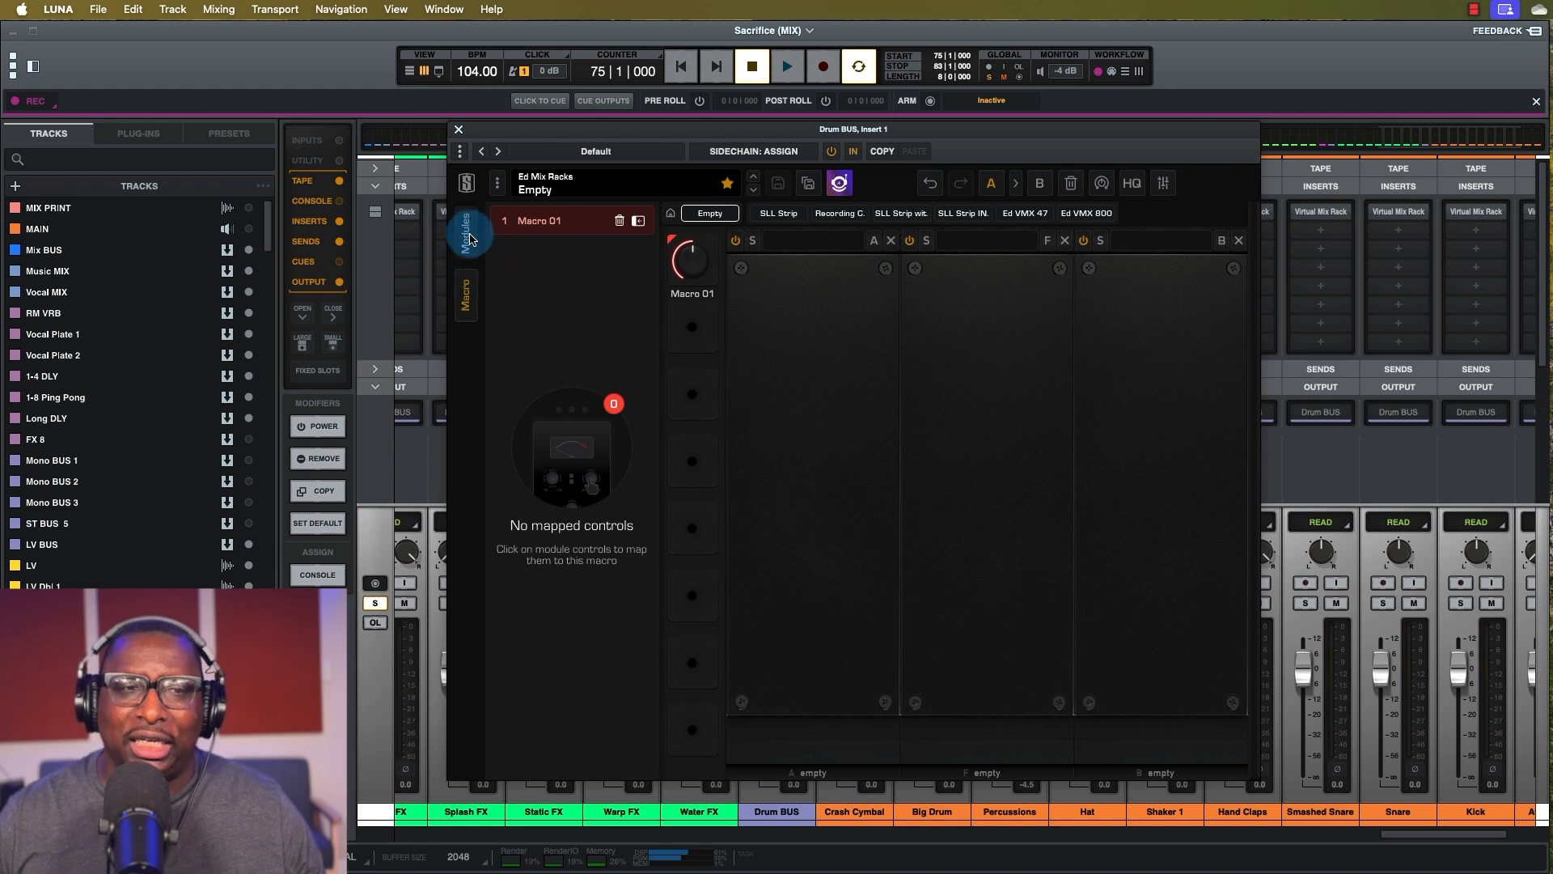
click(468, 236)
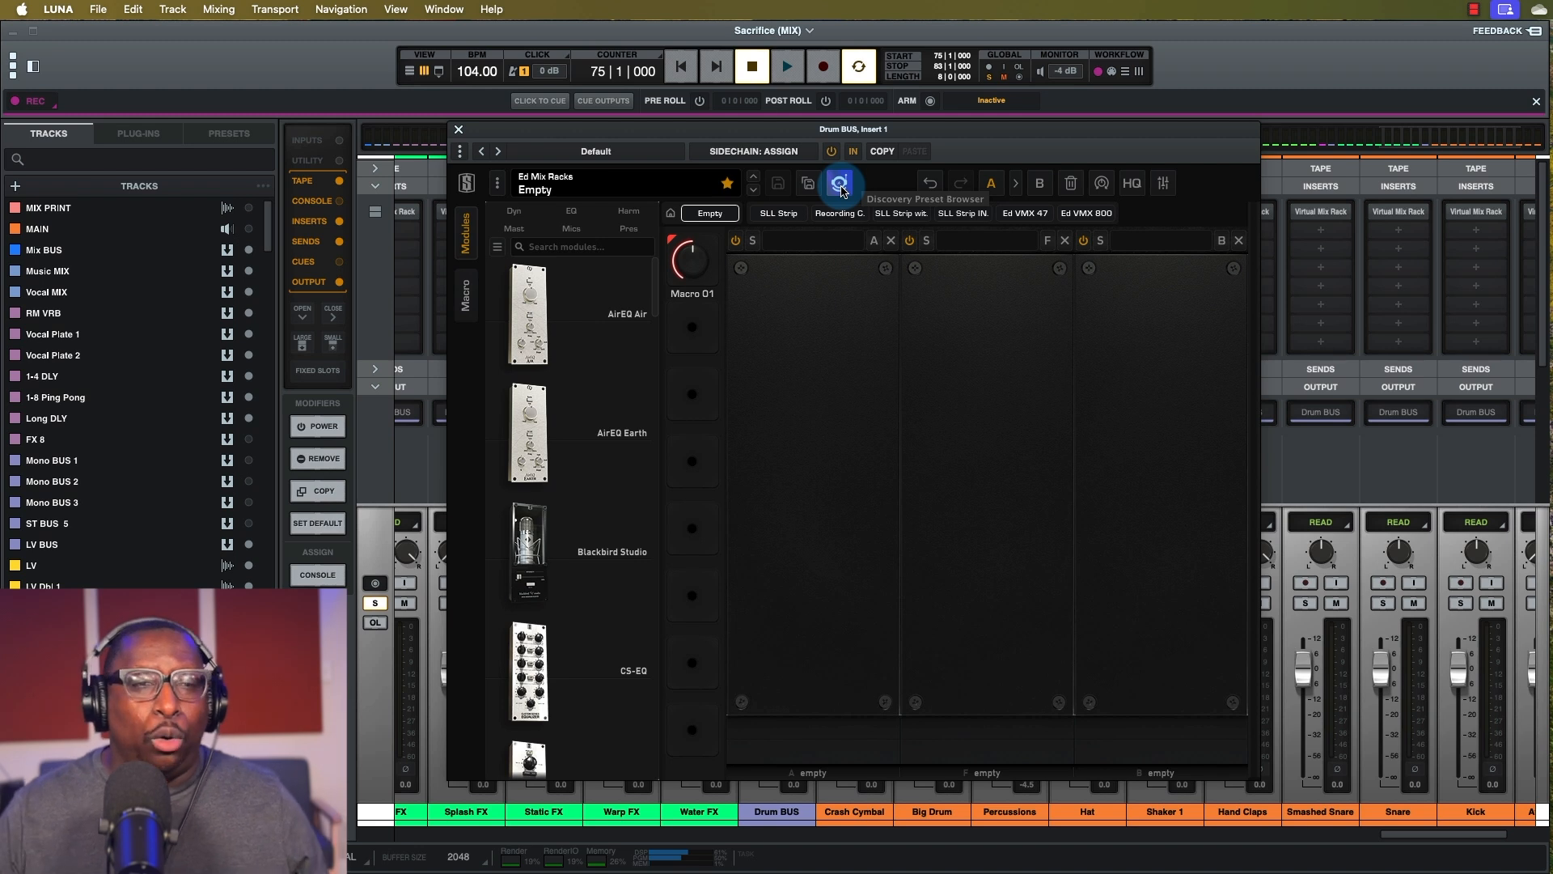
scroll(582, 308, down, 10)
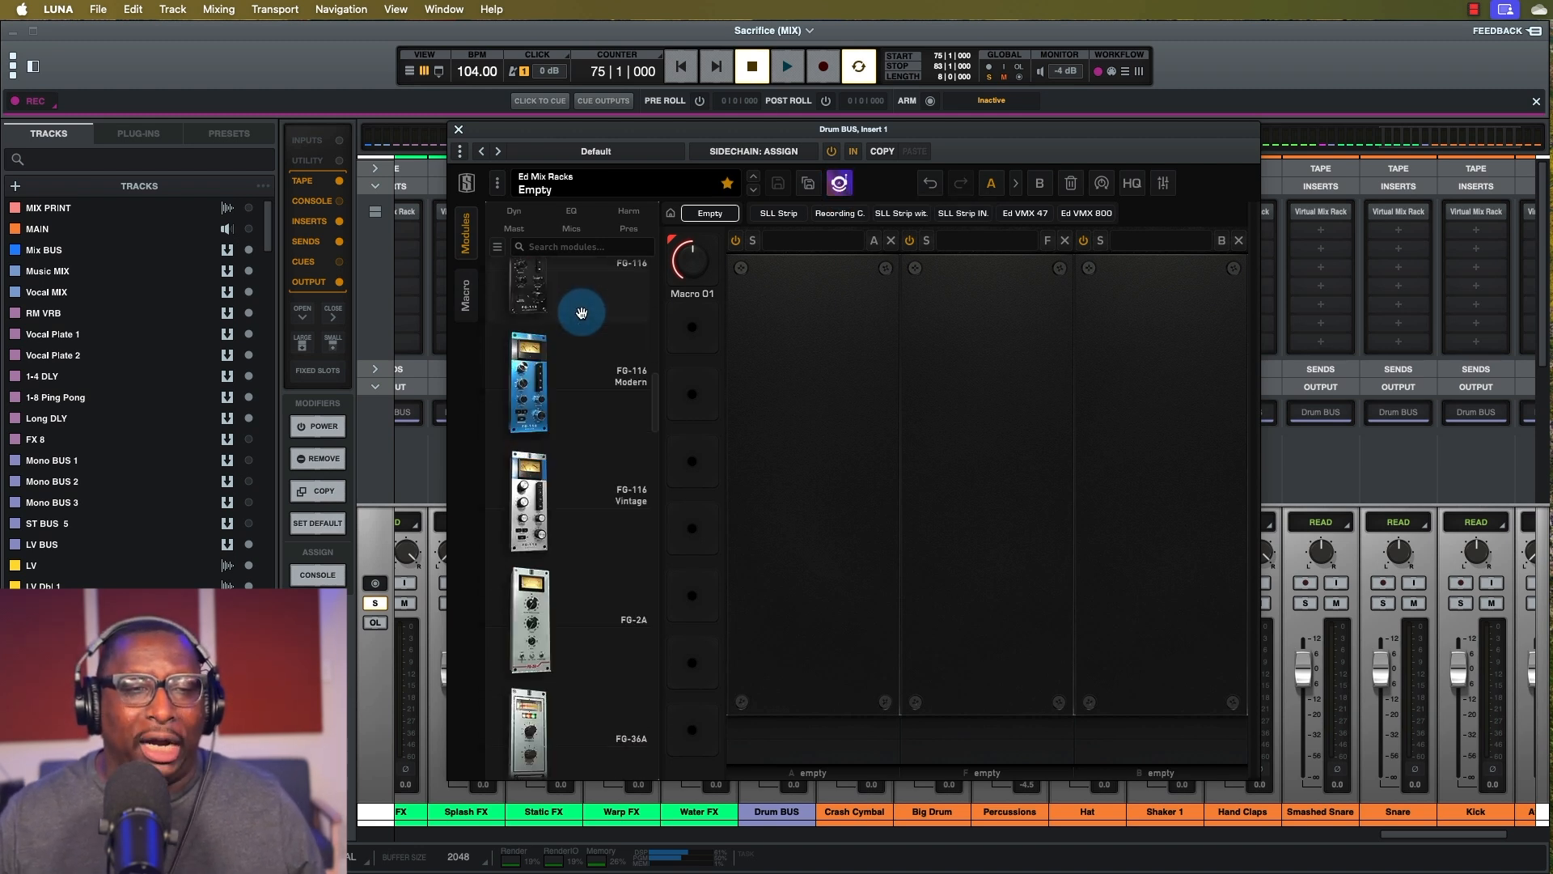
scroll(659, 415, down, 10)
drag(663, 564, 660, 254)
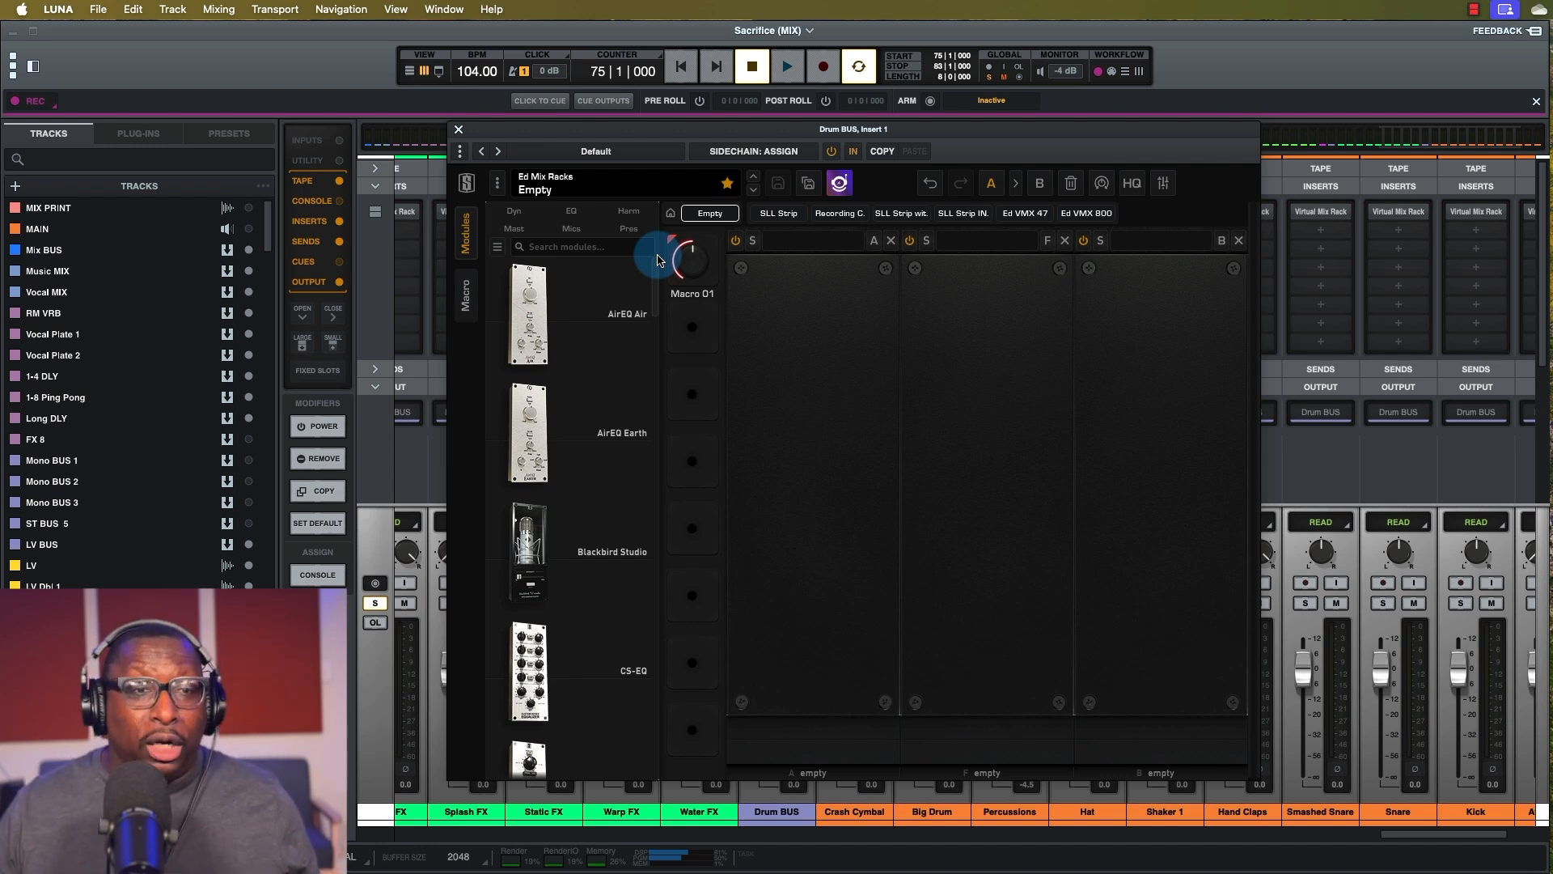
scroll(565, 353, down, 5)
scroll(575, 403, down, 5)
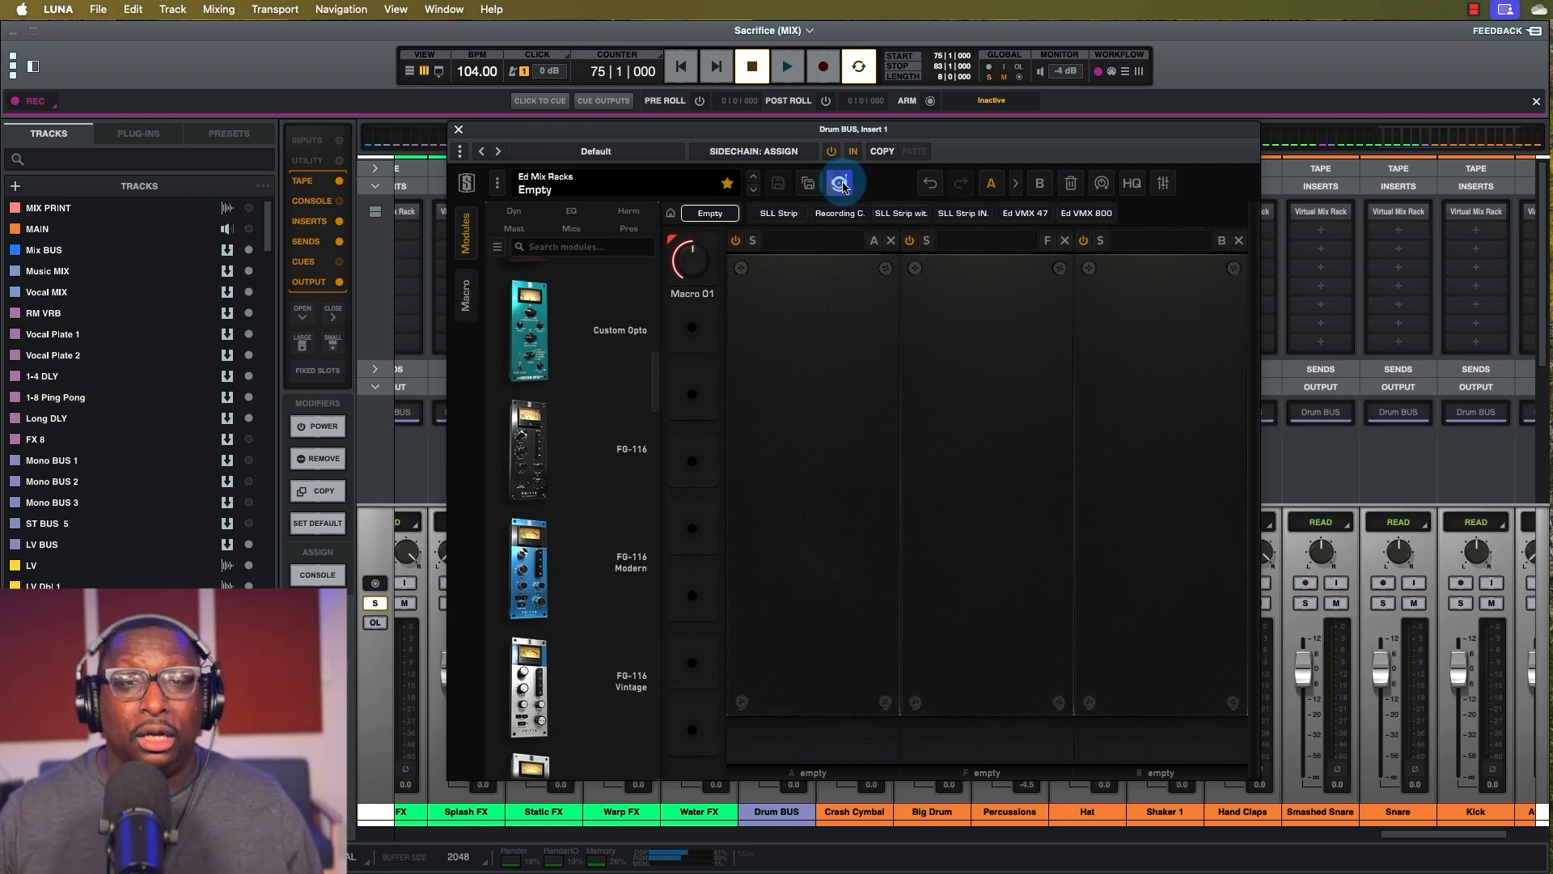
click(843, 184)
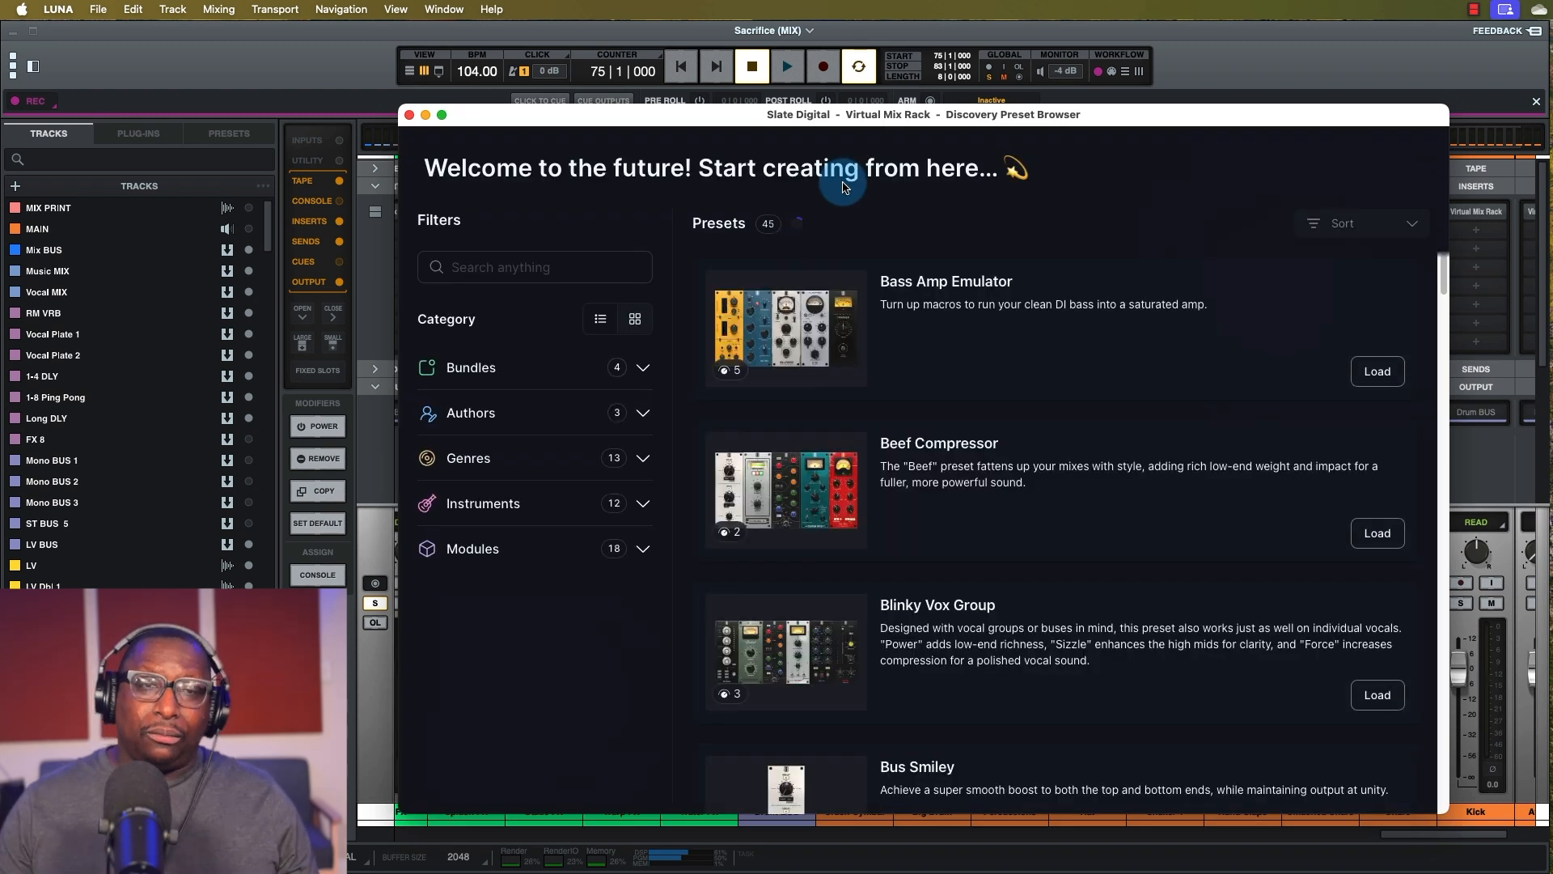
drag(803, 124, 784, 109)
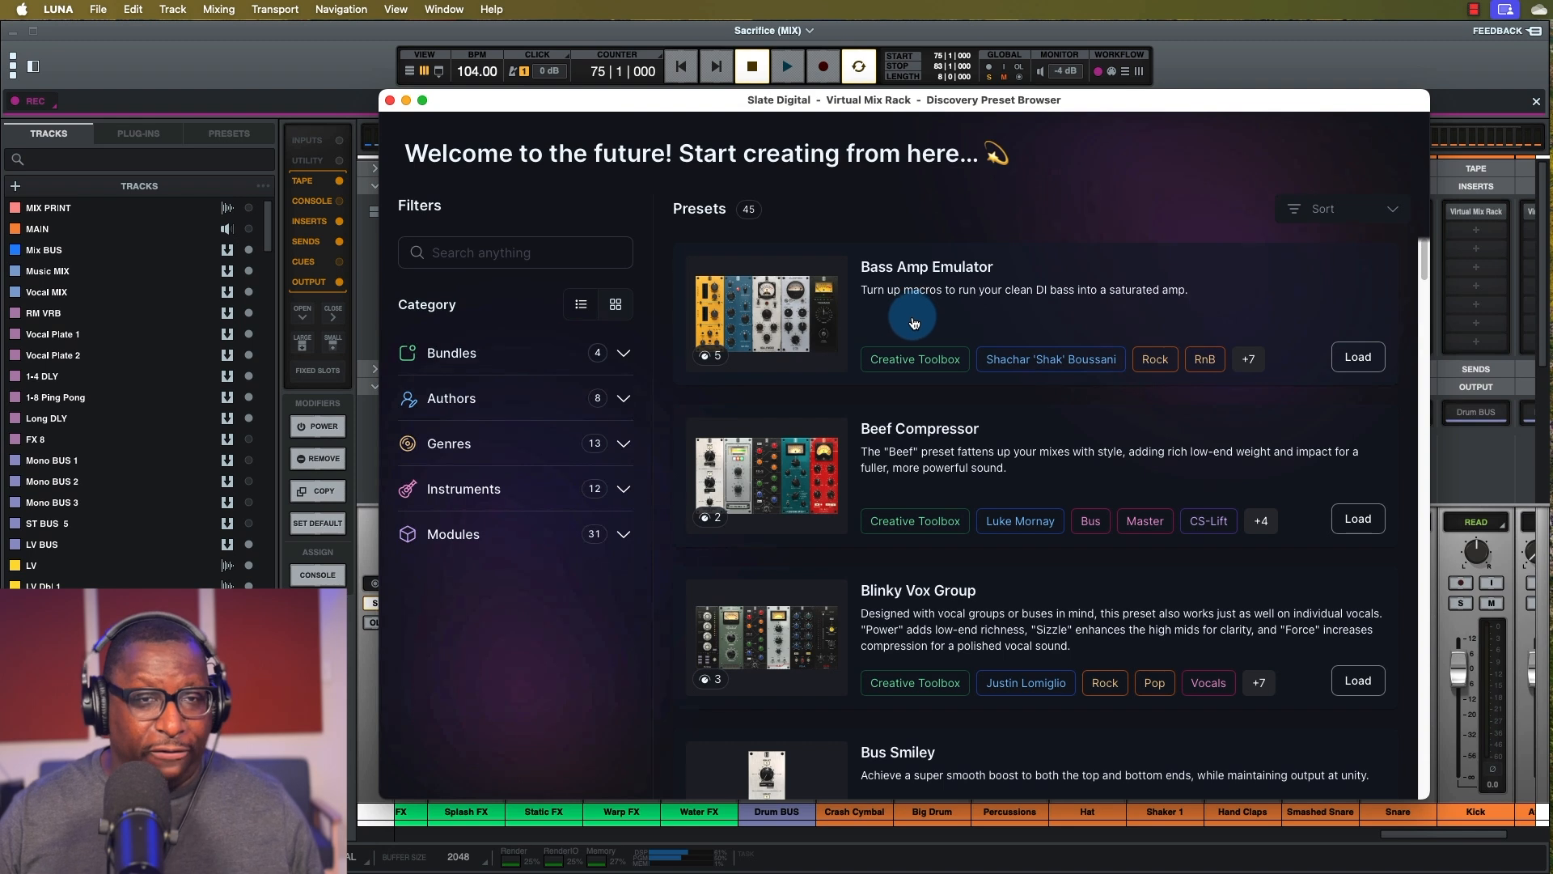
click(524, 256)
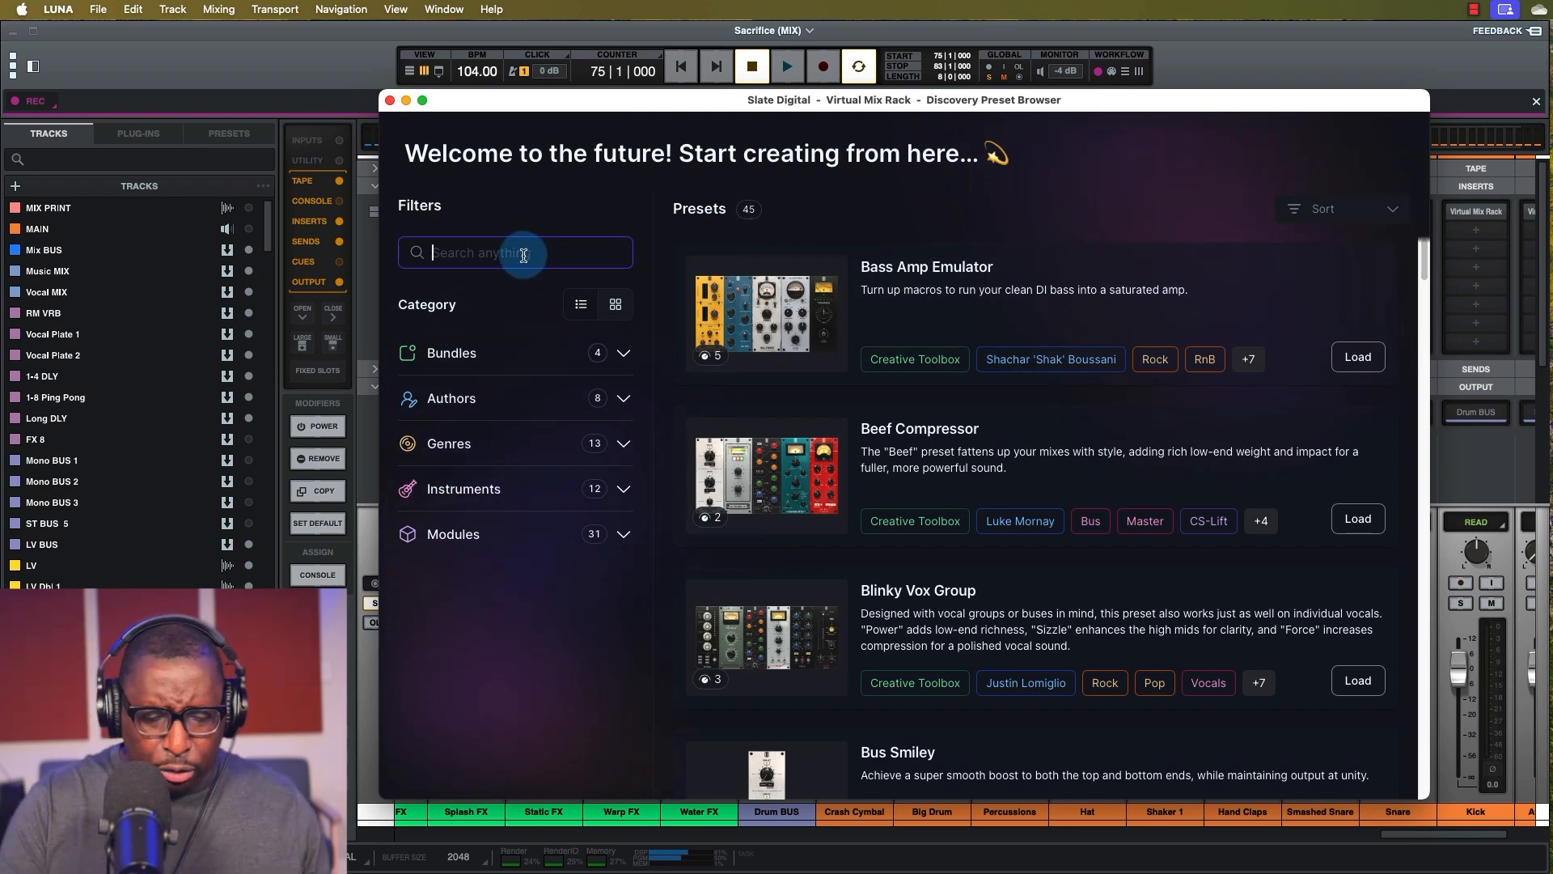
text(drums)
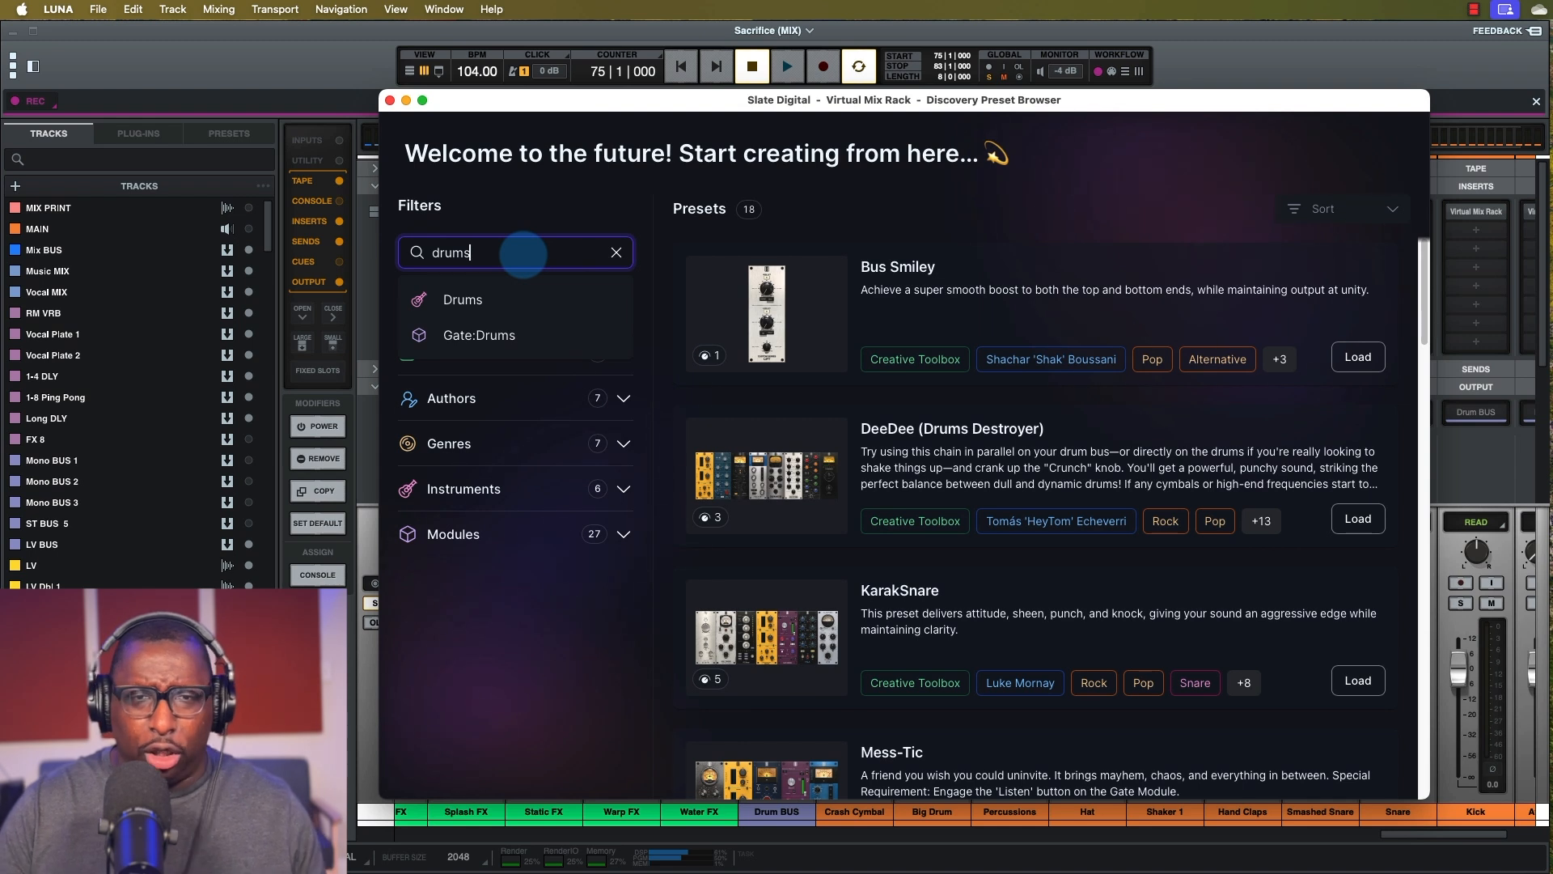
key(BackSpace)
key(BackSpace)
key(BackSpace)
key(BackSpace)
key(BackSpace)
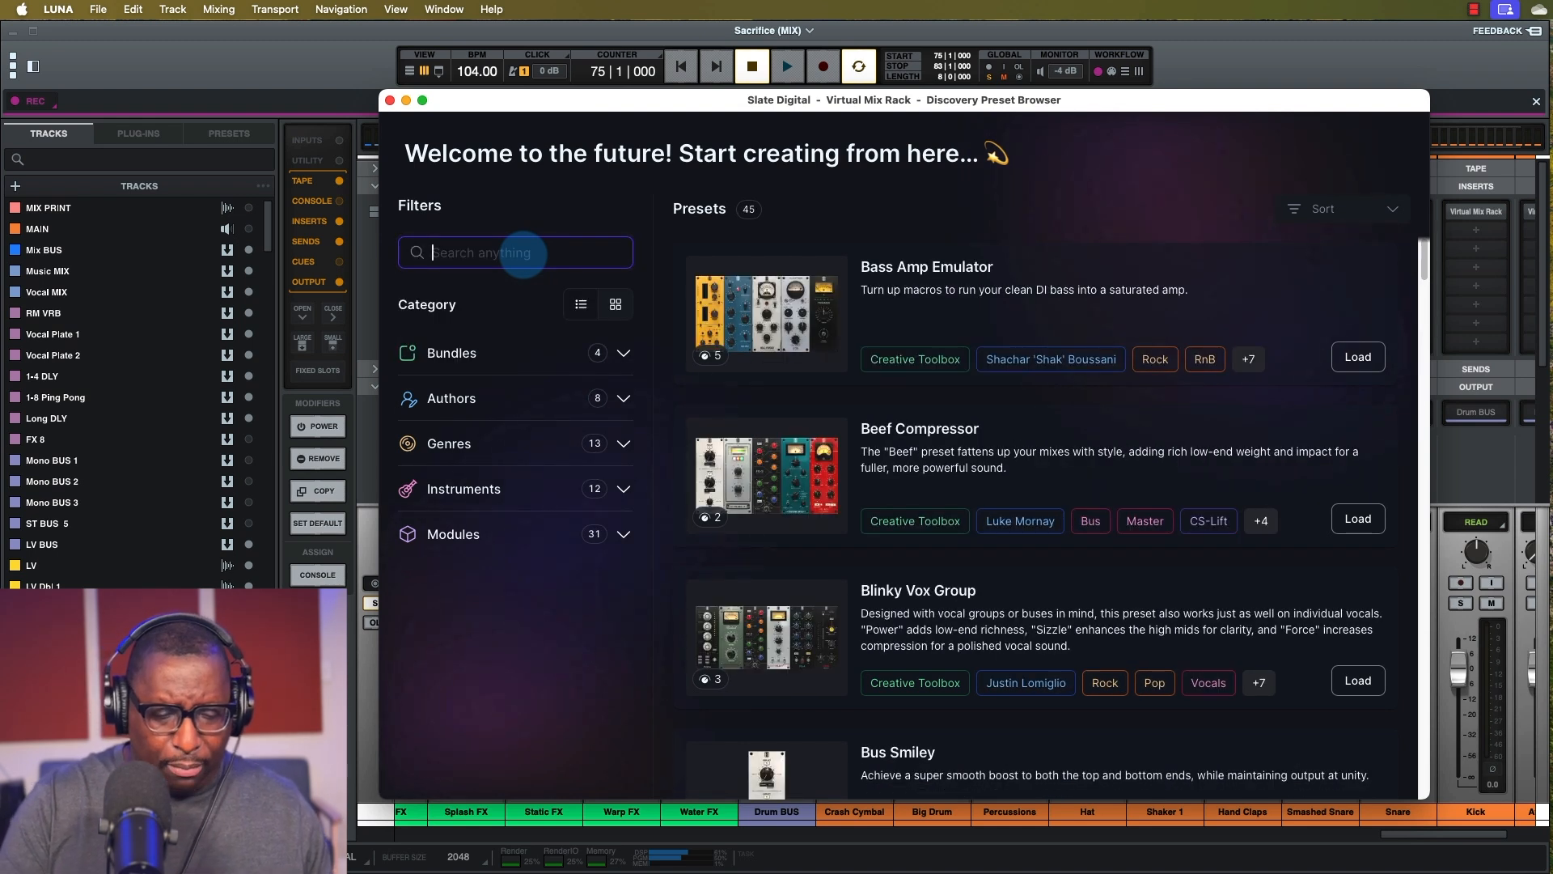
text(guita)
key(BackSpace)
key(BackSpace)
key(BackSpace)
key(BackSpace)
key(BackSpace)
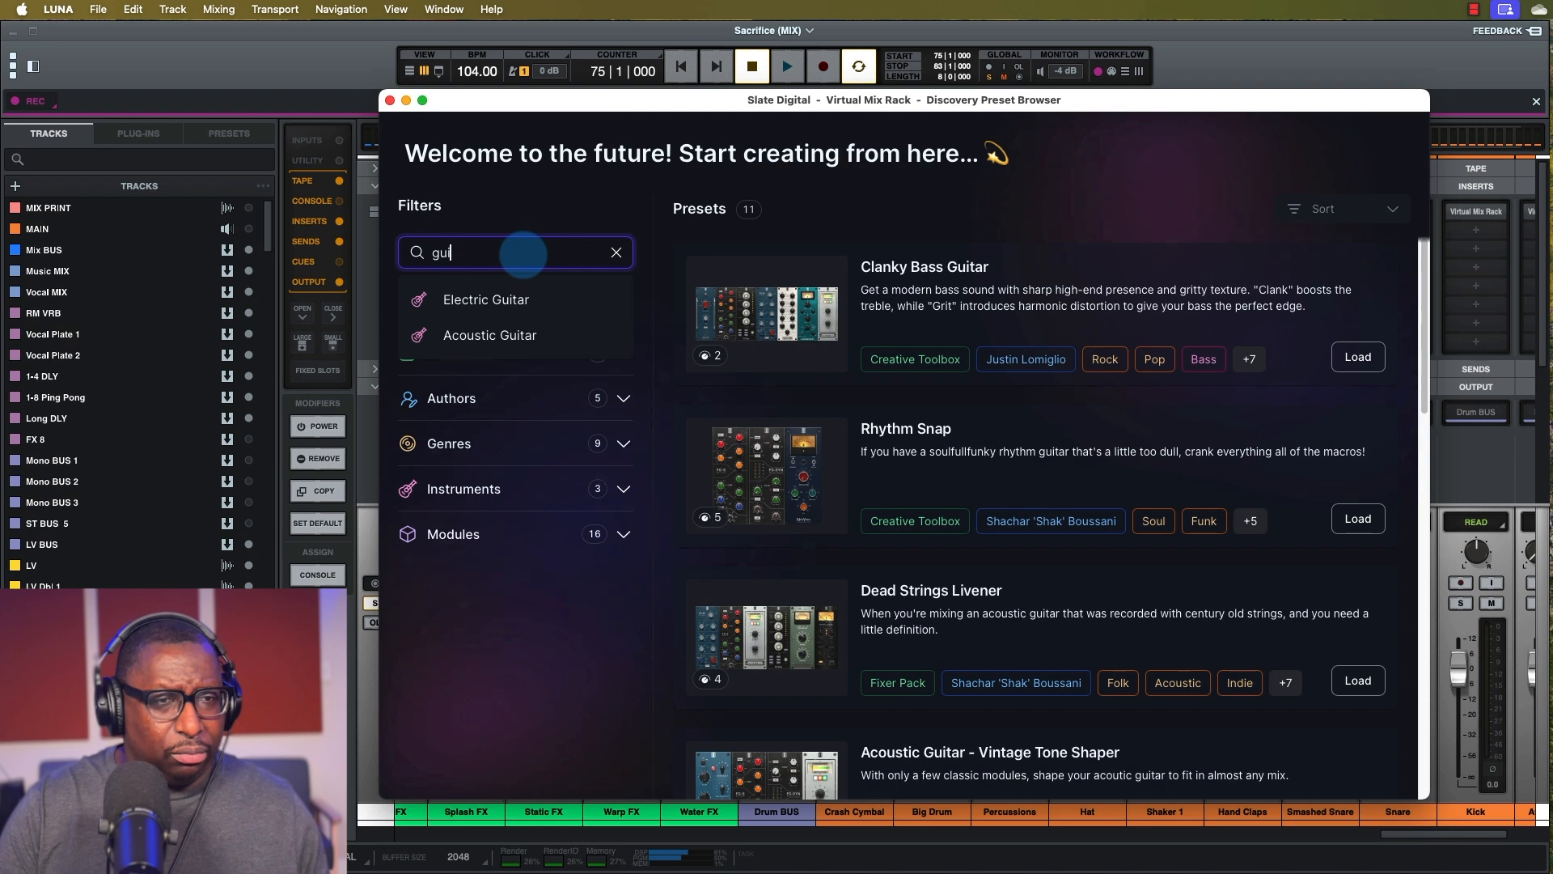
text(bass)
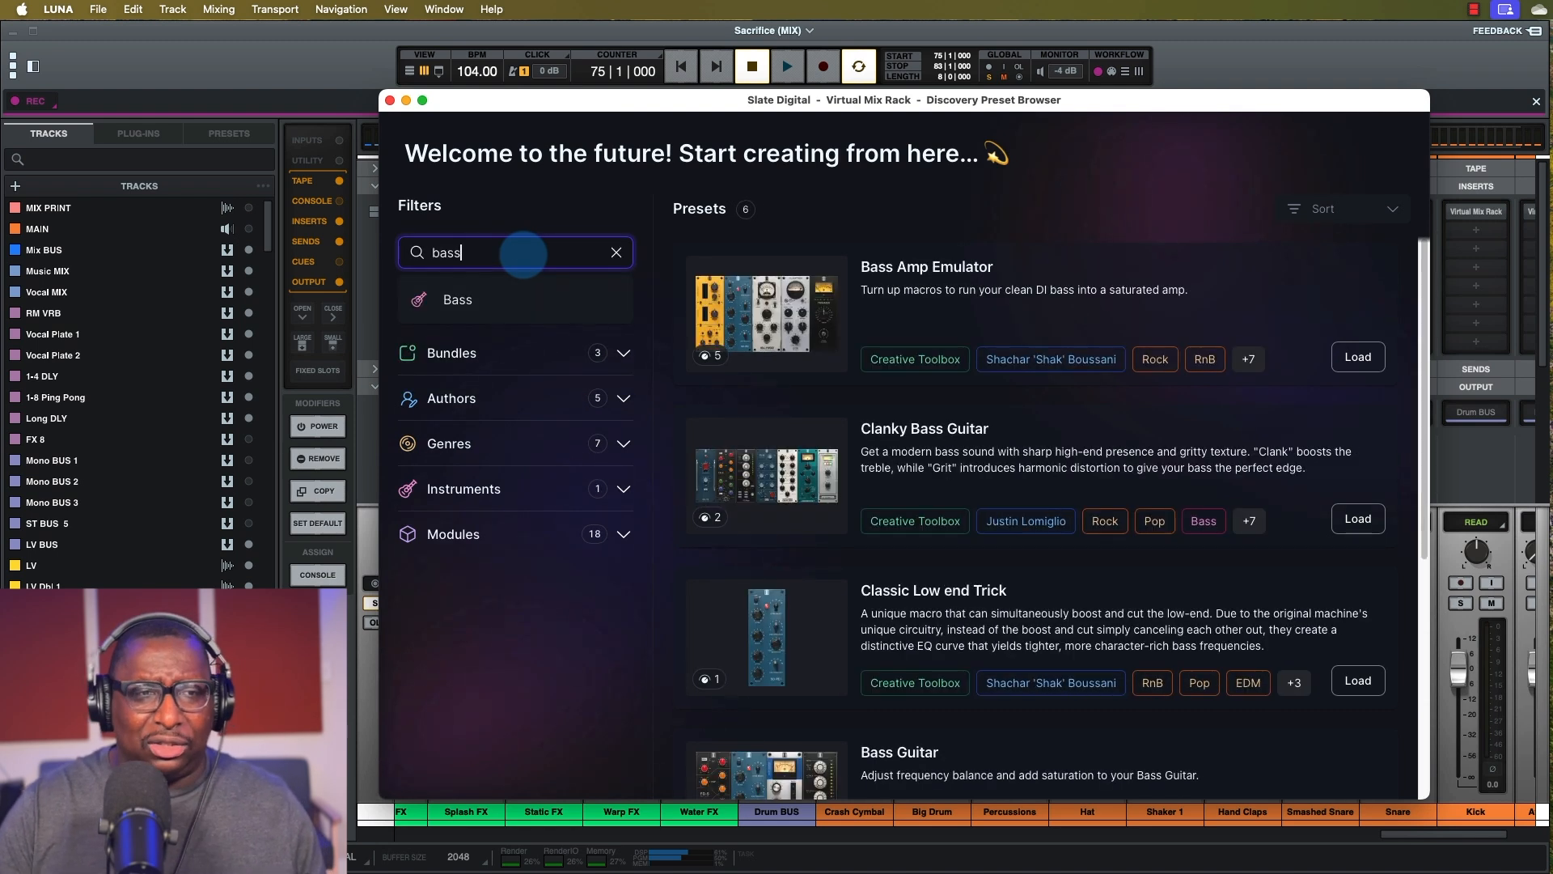
key(BackSpace)
key(BackSpace)
key(BackSpace)
key(BackSpace)
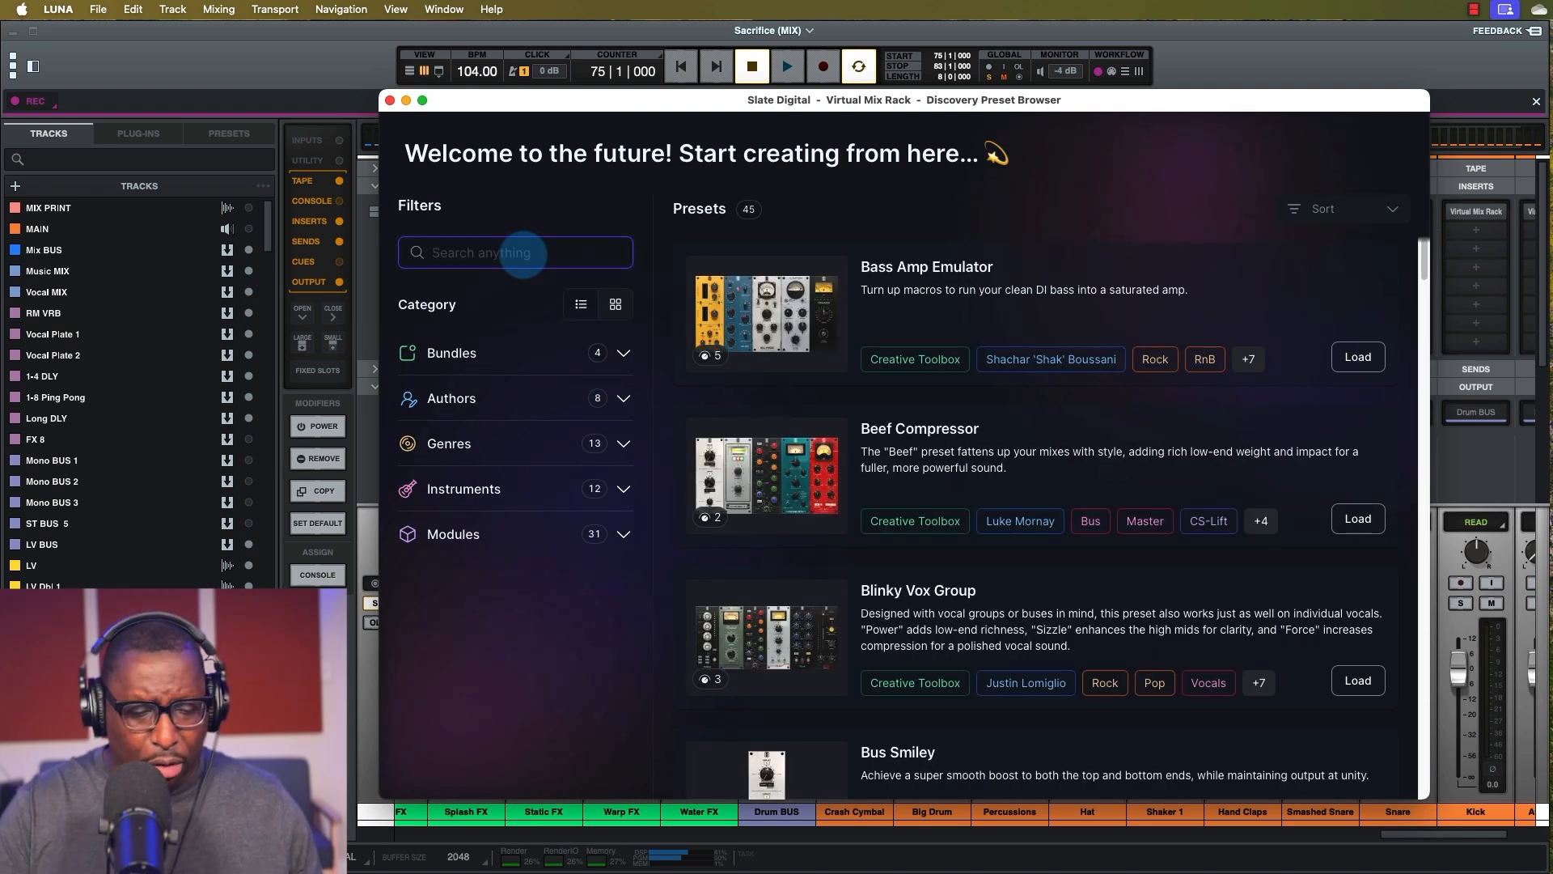
text(bus)
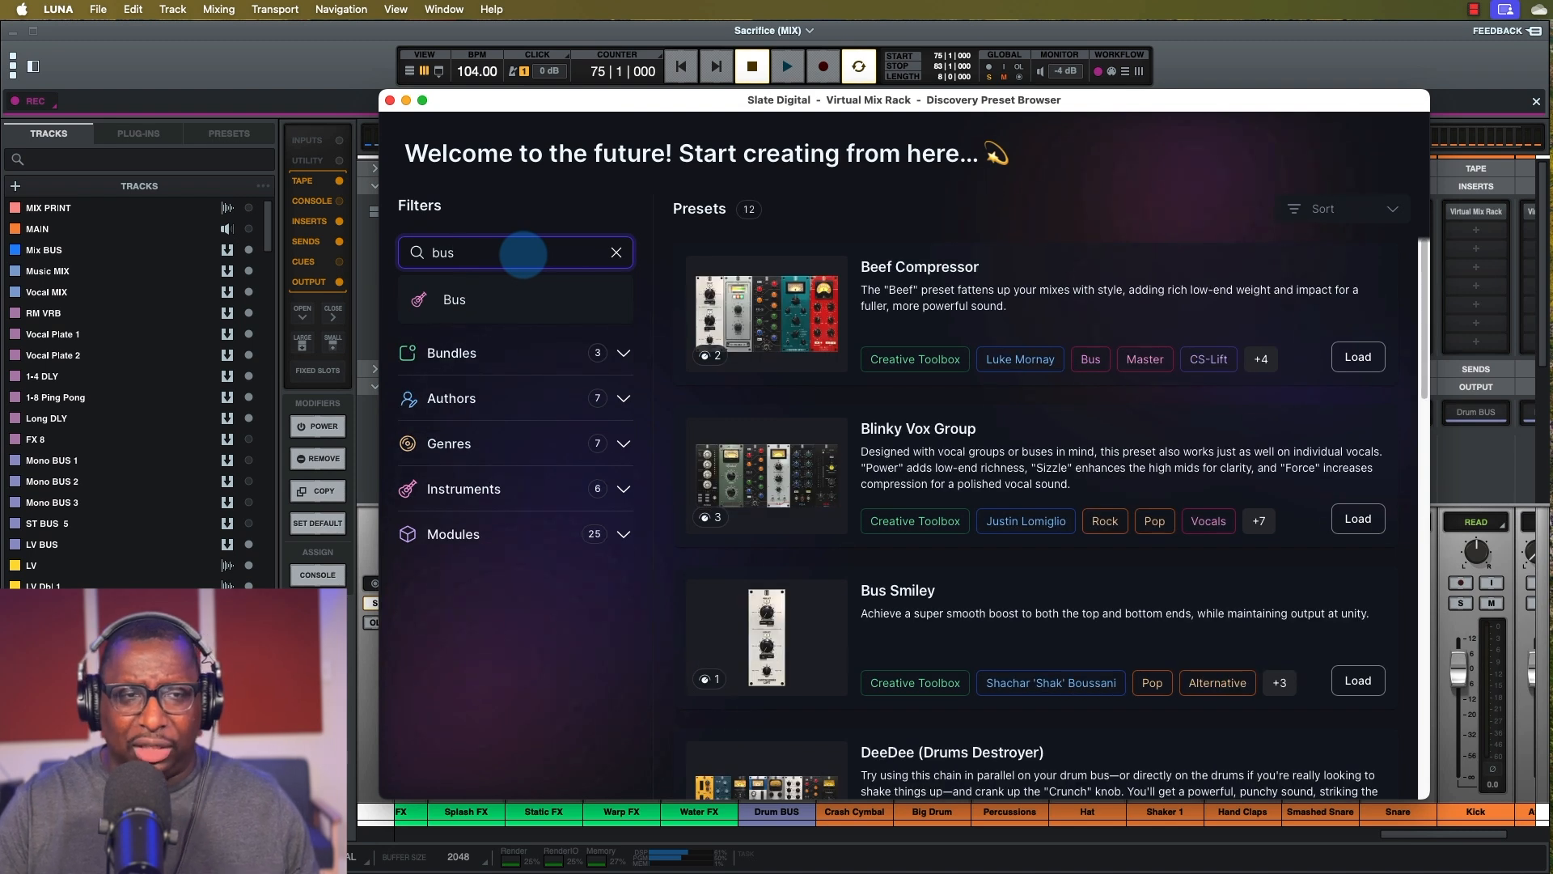
key(BackSpace)
key(BackSpace)
key(BackSpace)
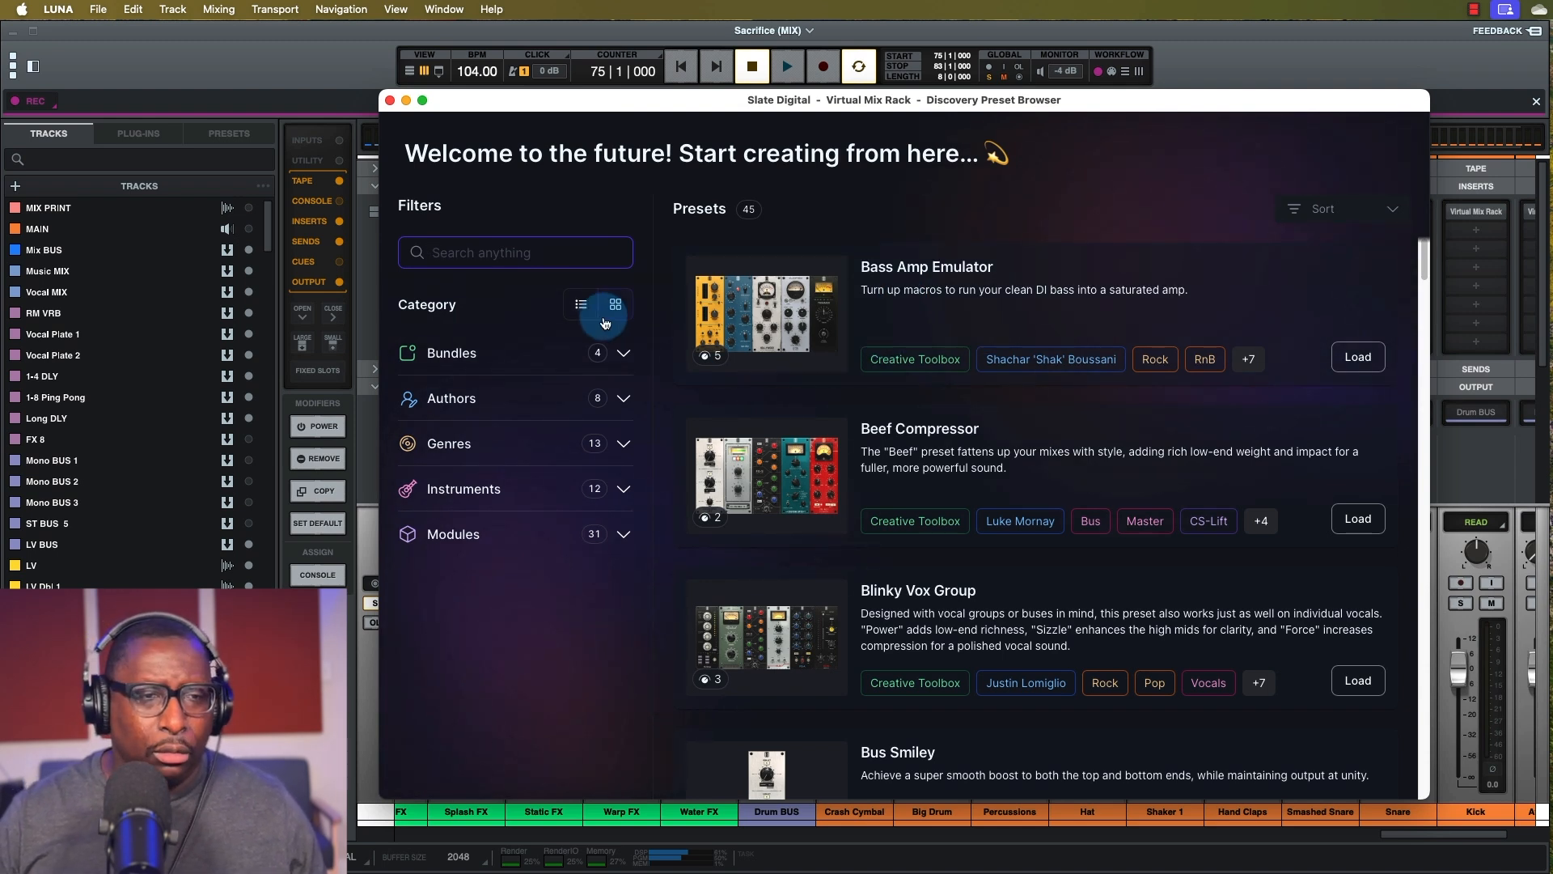
click(626, 356)
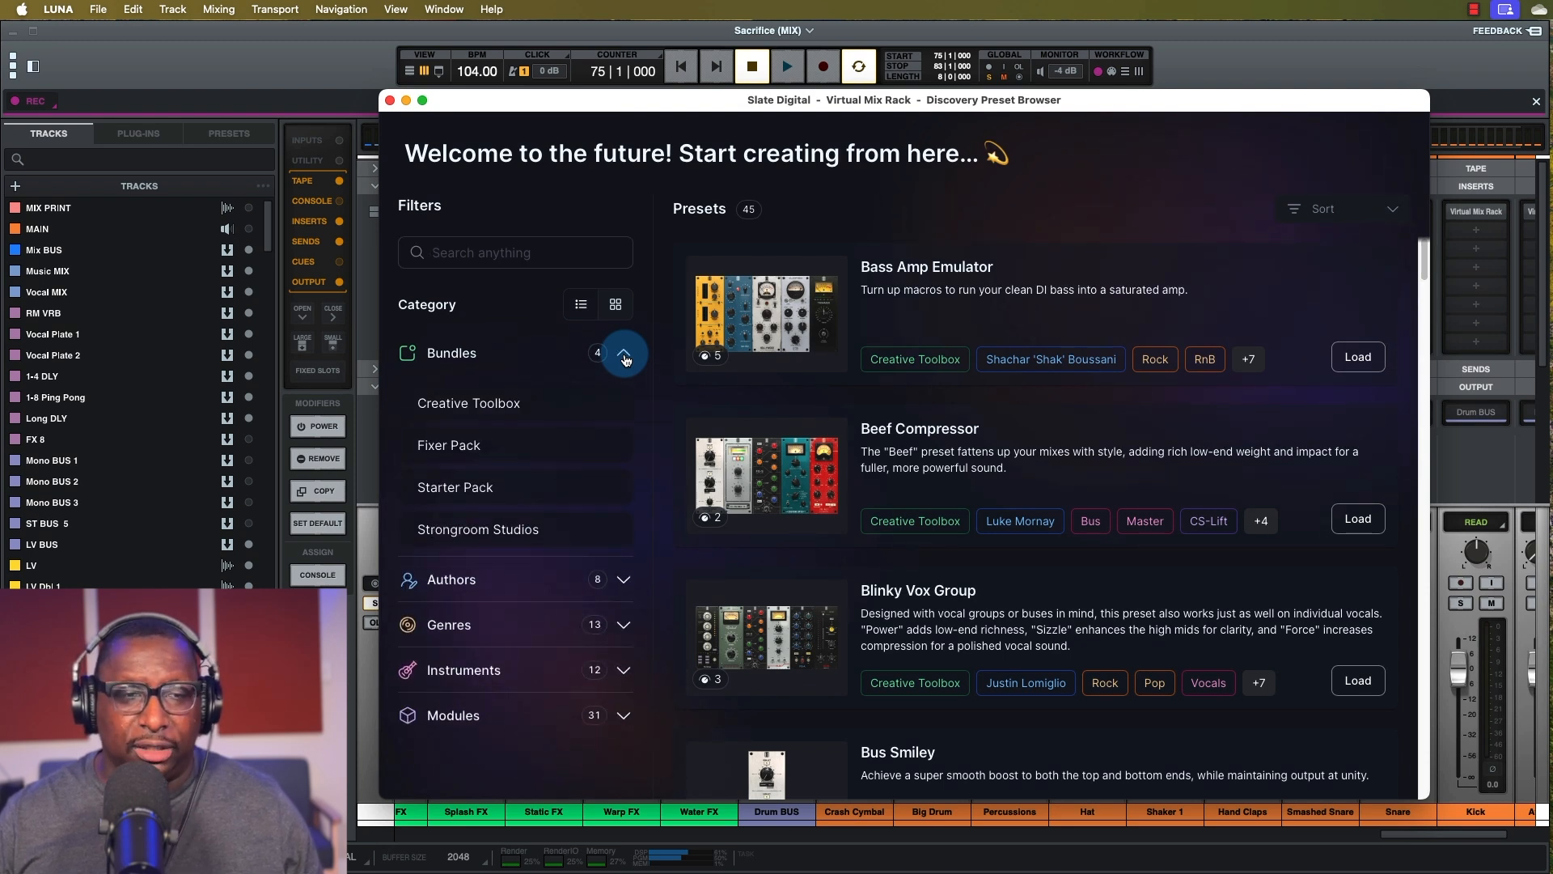
click(625, 357)
click(621, 399)
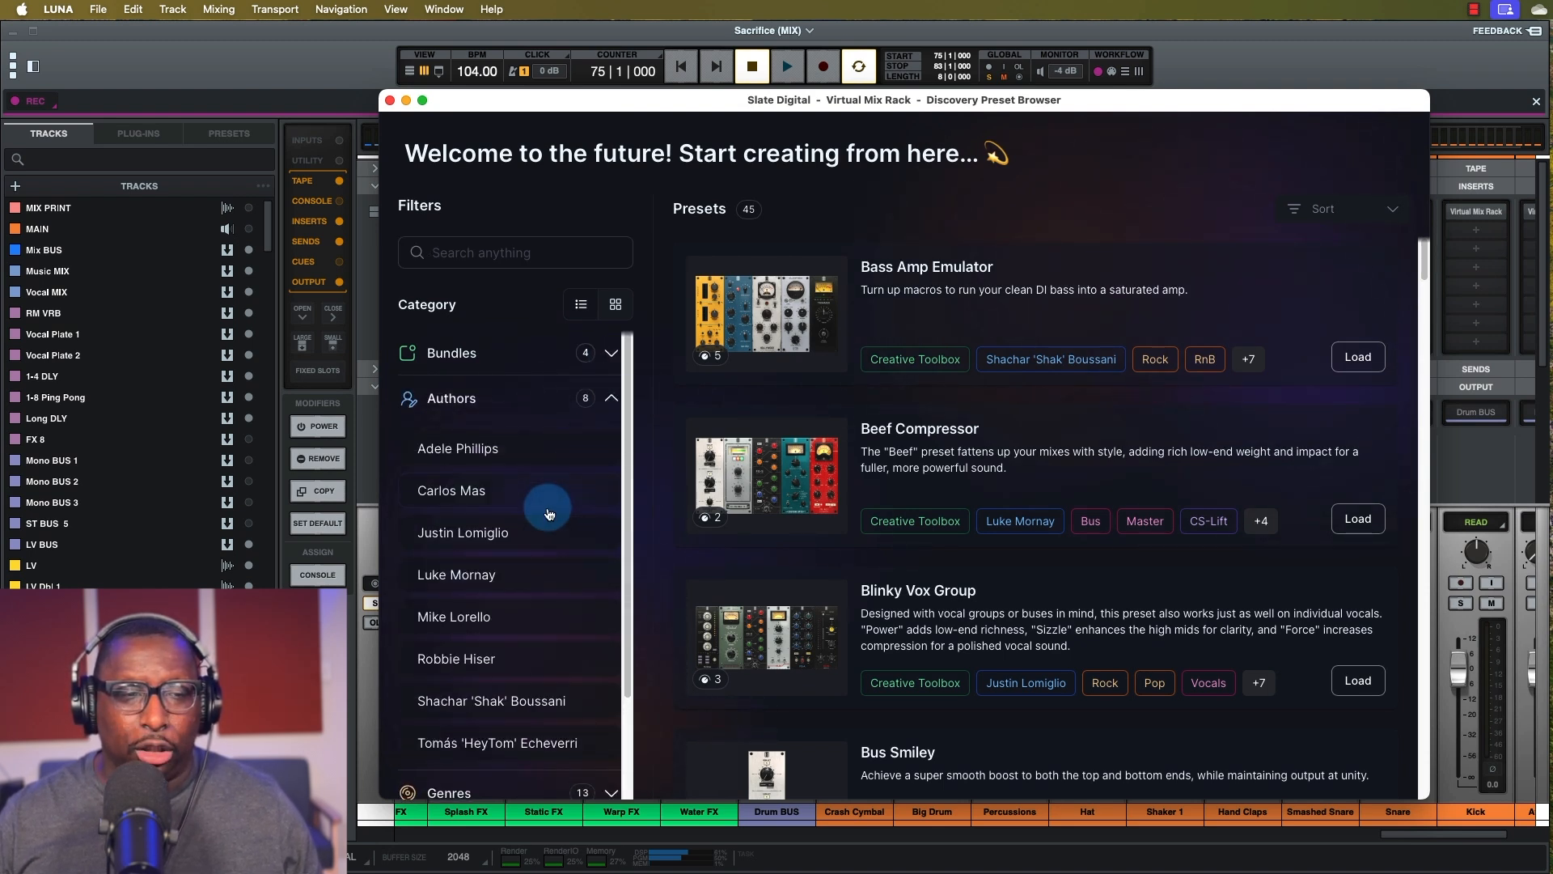
click(612, 399)
click(622, 444)
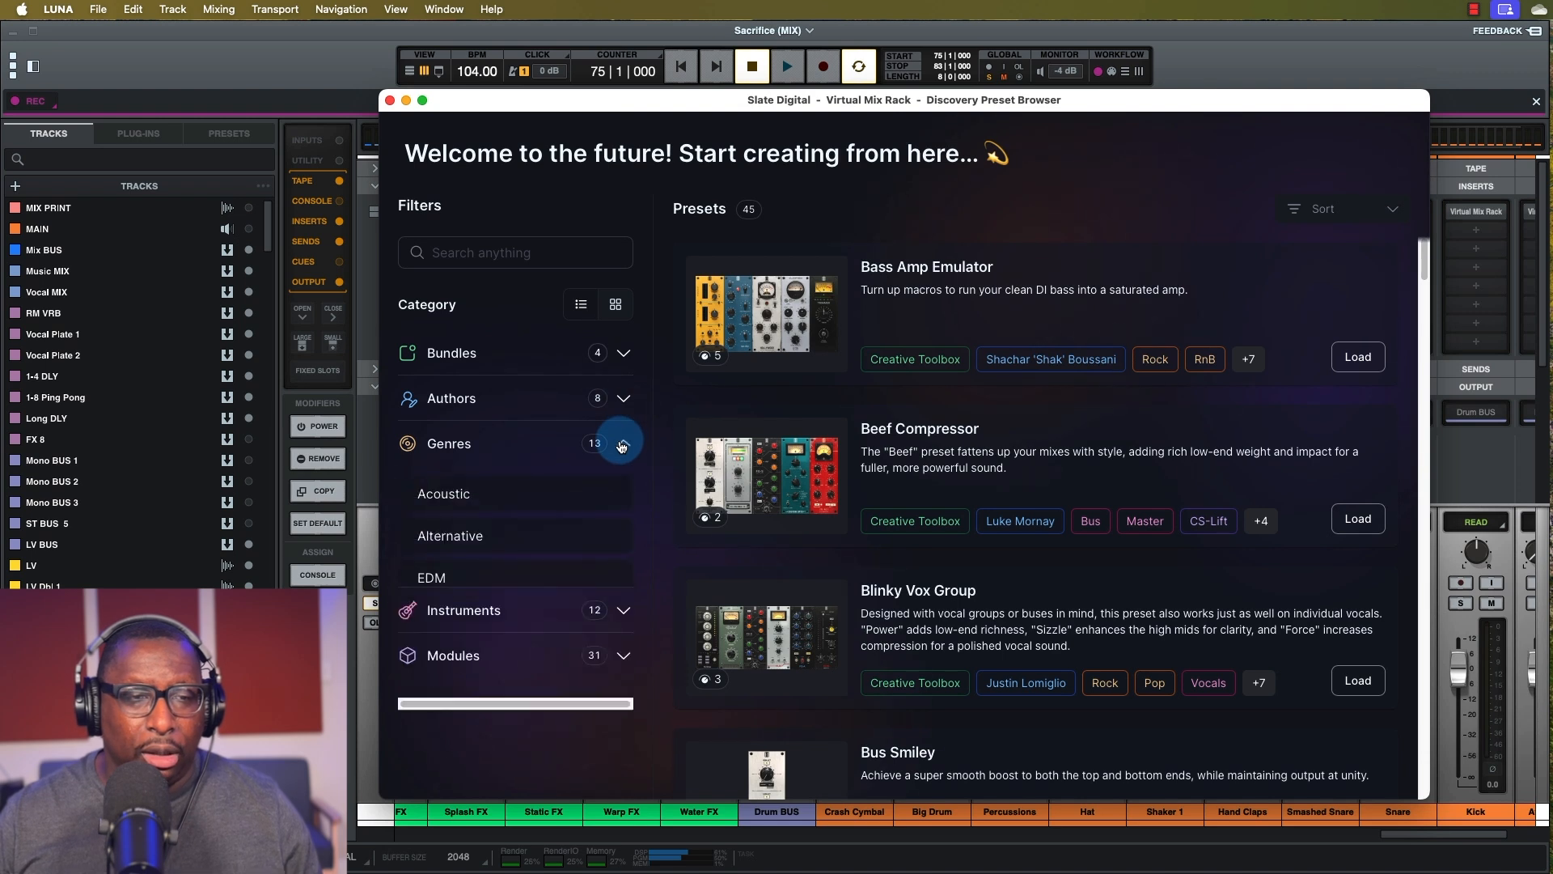
scroll(526, 566, down, 5)
scroll(528, 574, up, 5)
click(608, 450)
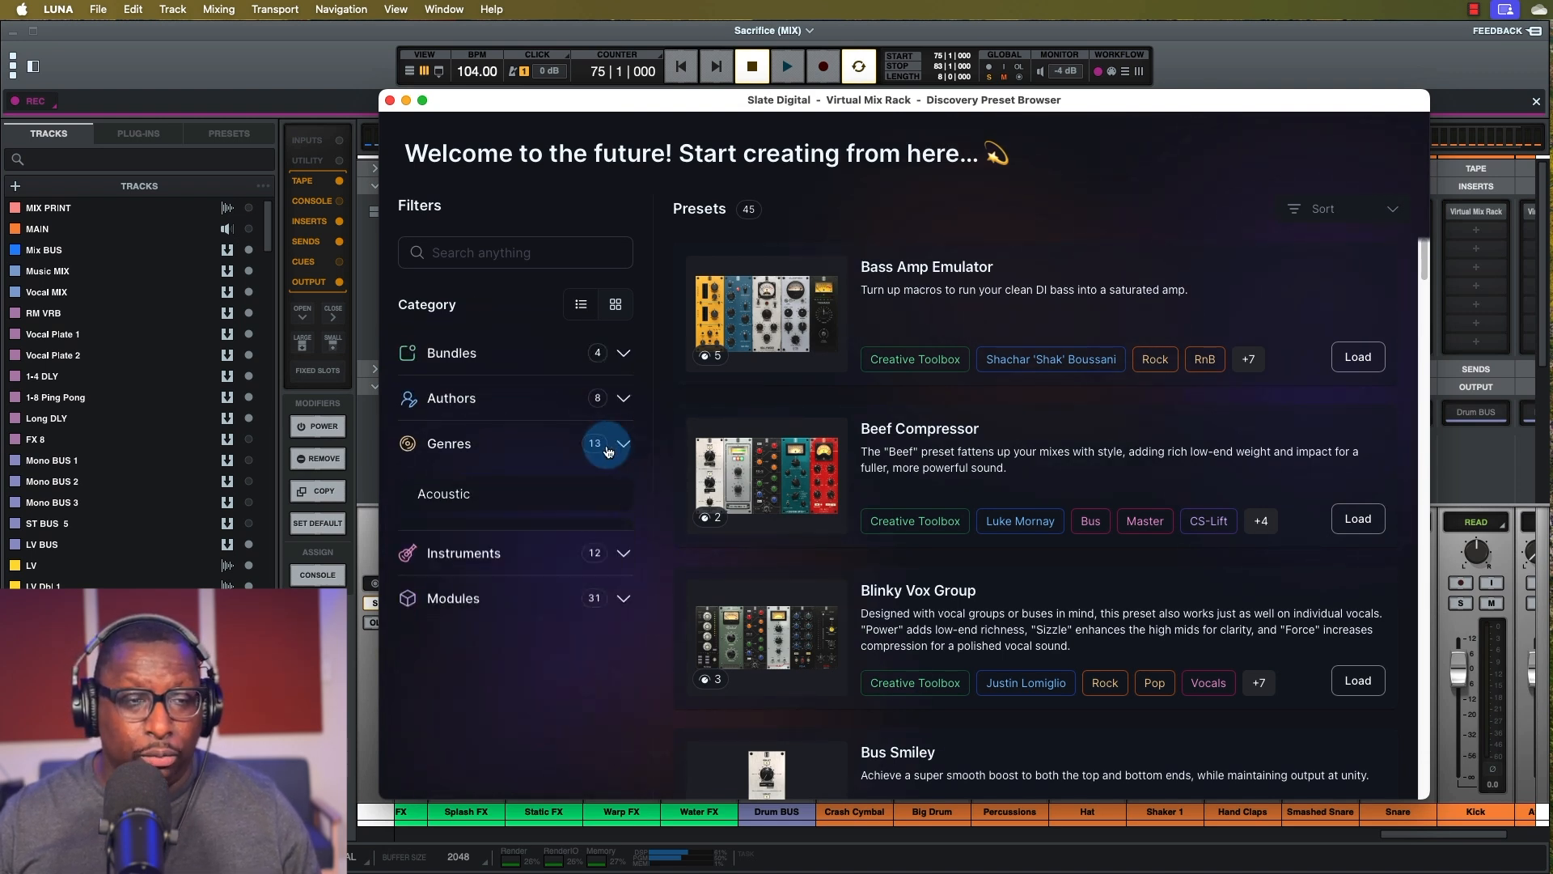
click(619, 489)
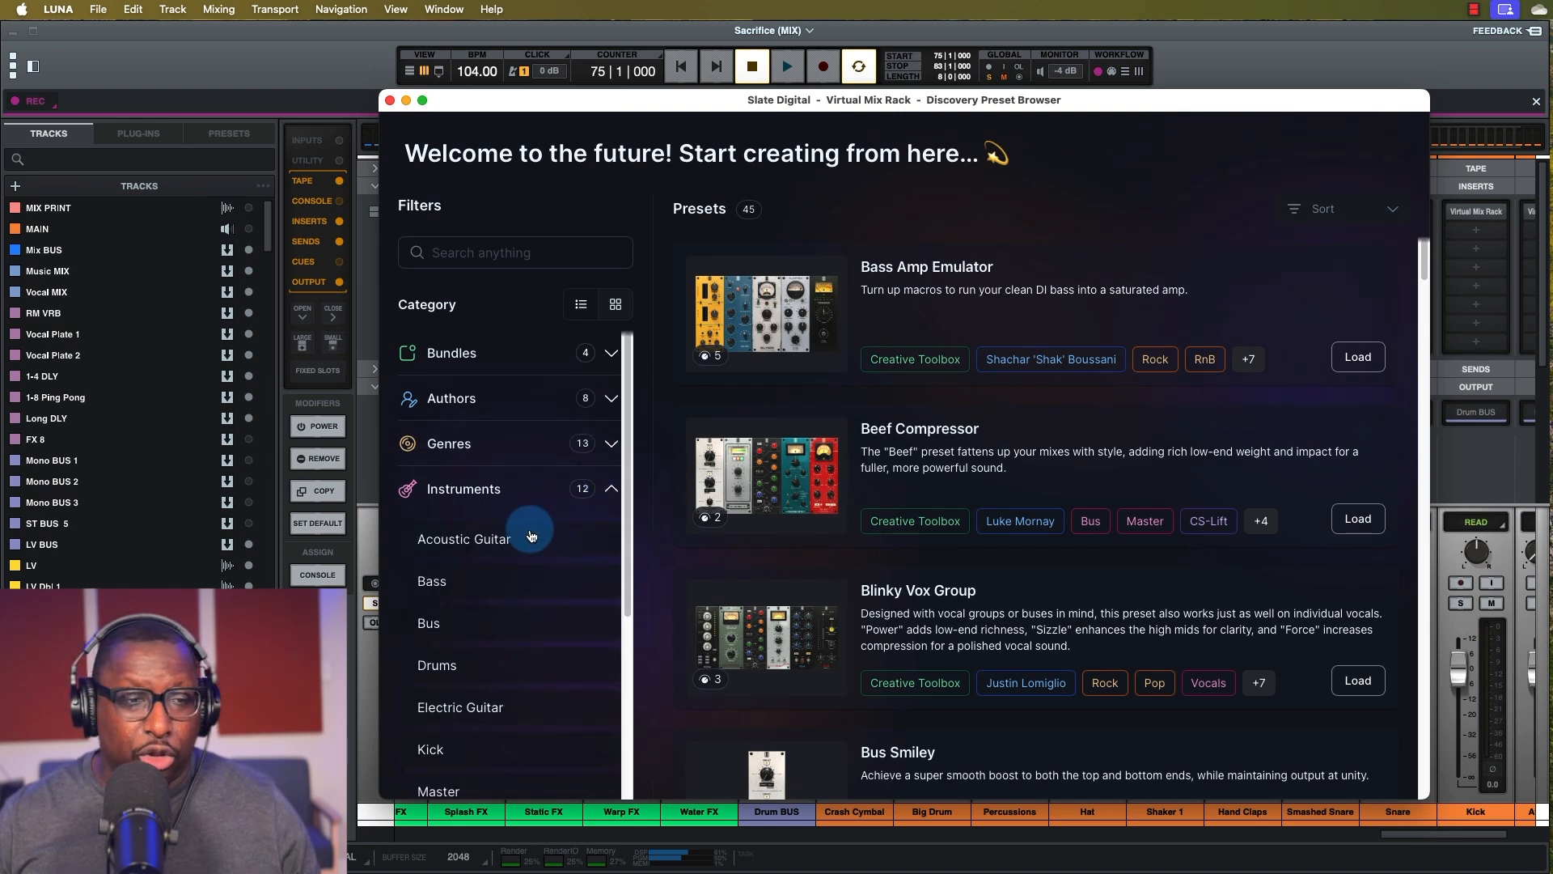
scroll(530, 534, down, 5)
scroll(525, 500, up, 5)
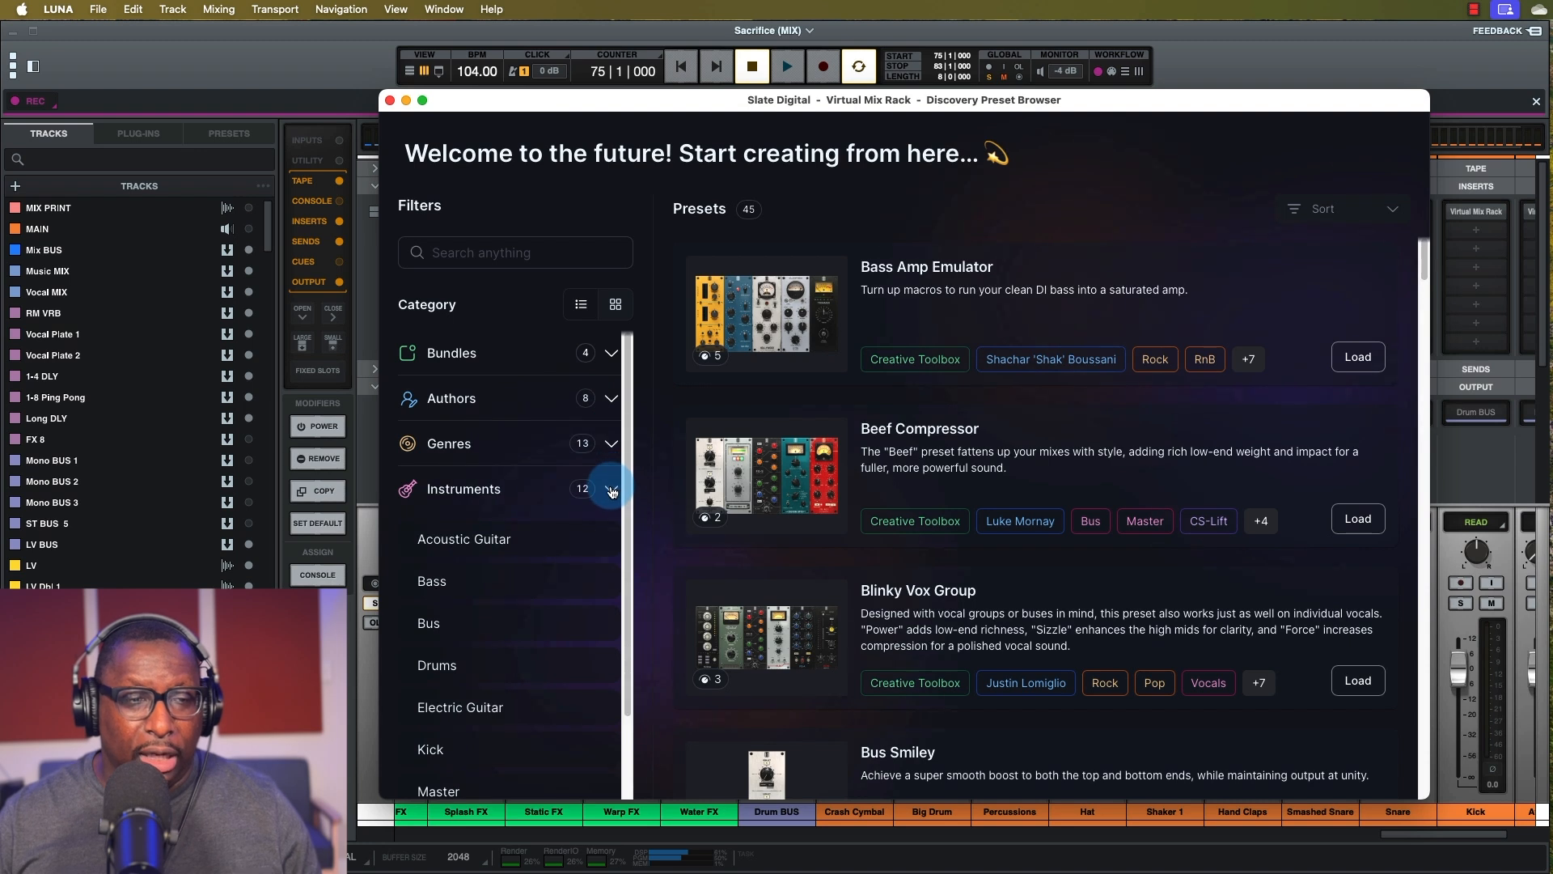
click(612, 491)
click(615, 535)
scroll(526, 591, down, 5)
scroll(524, 588, down, 3)
scroll(538, 562, up, 10)
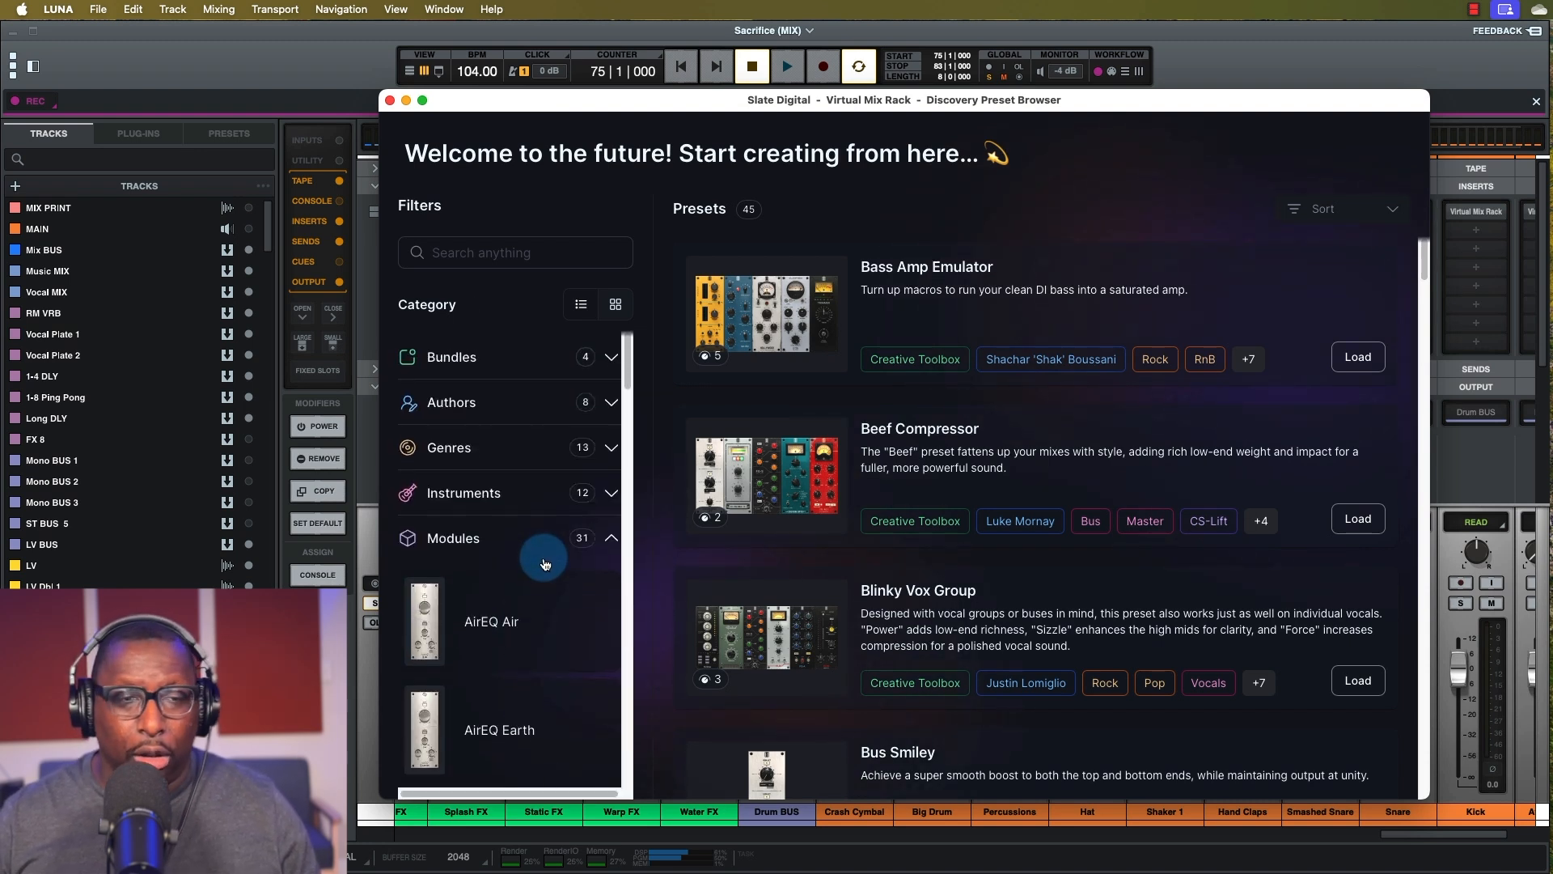
click(616, 538)
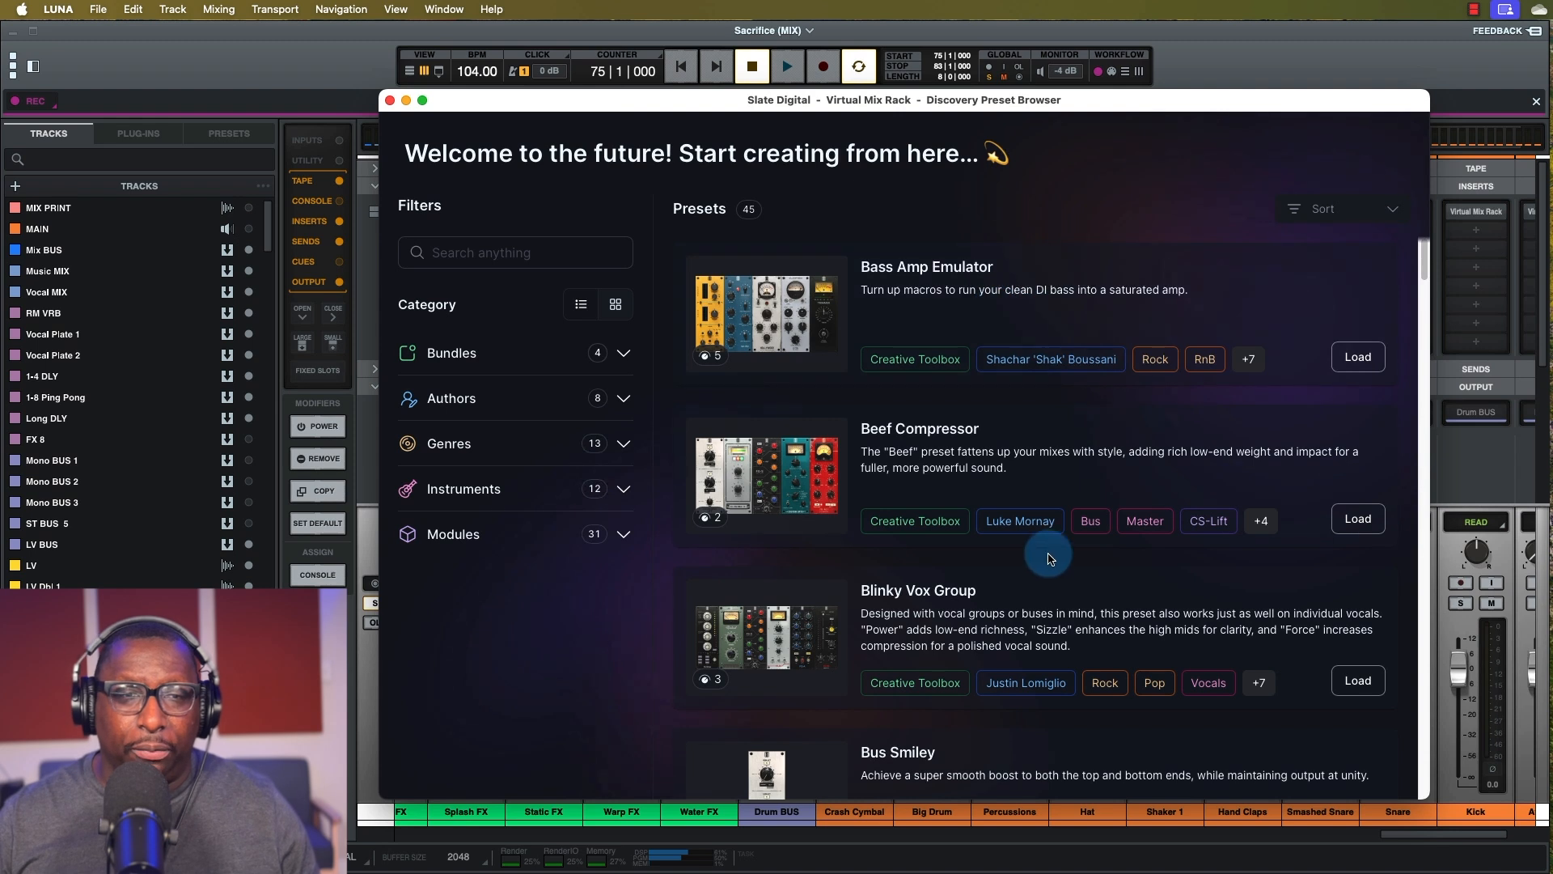
click(1383, 217)
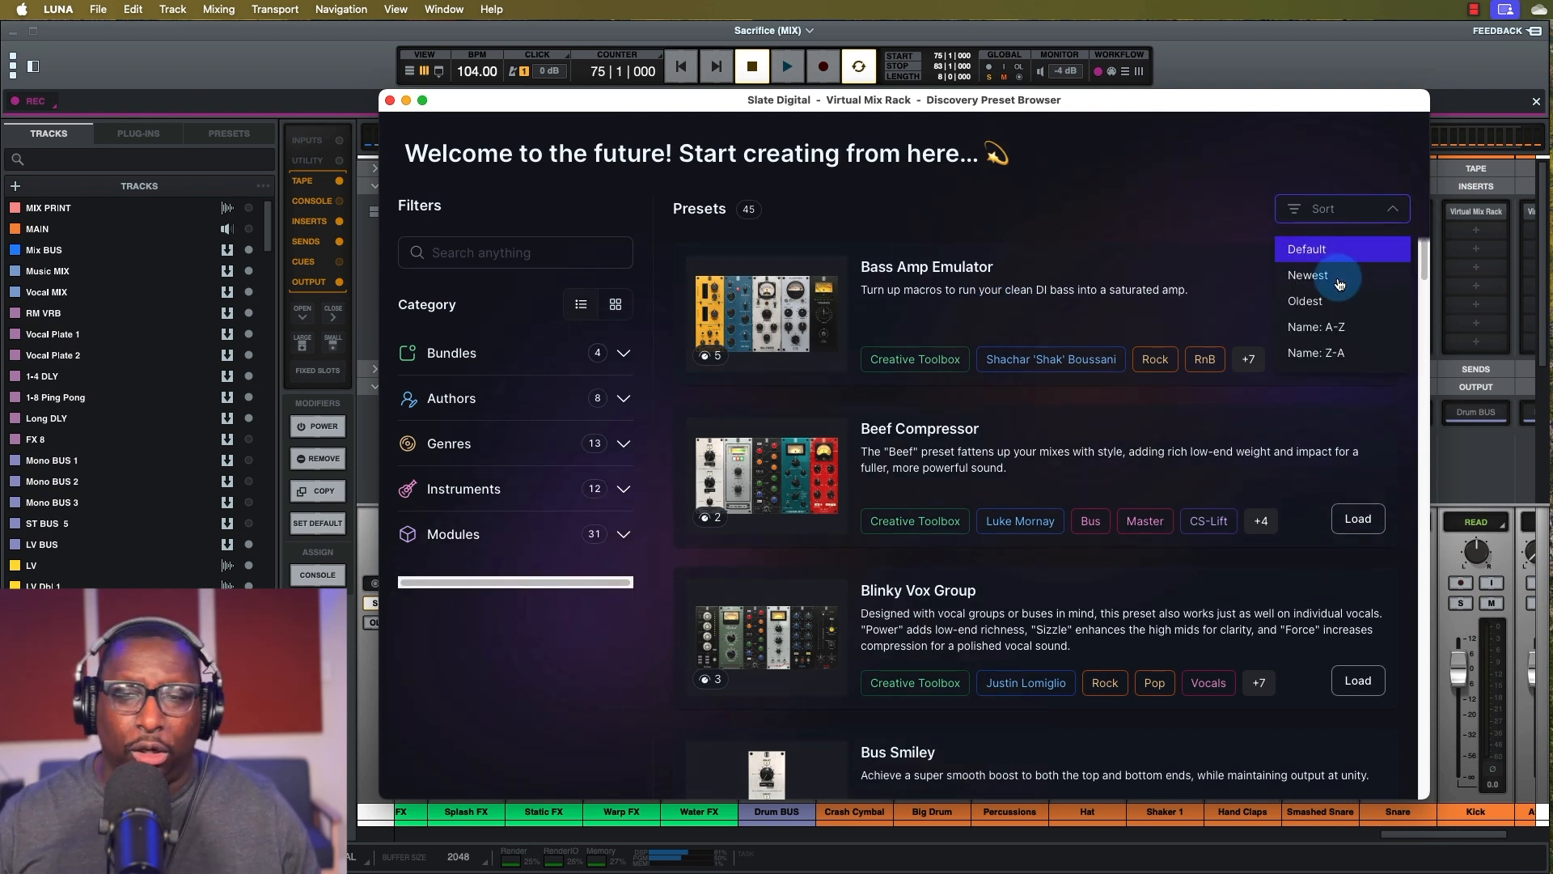
click(1208, 207)
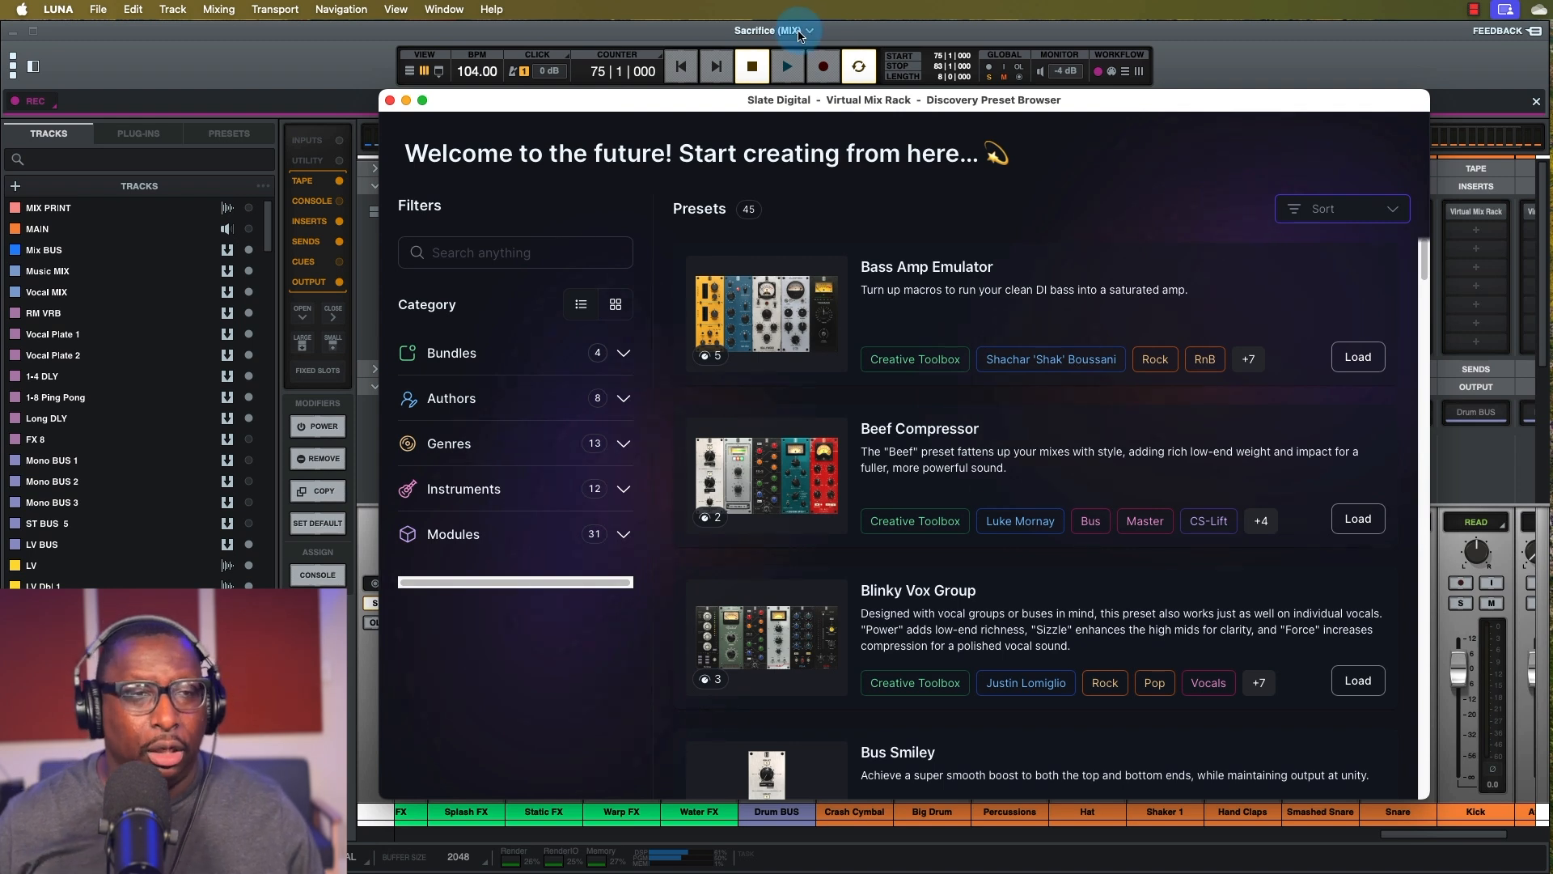
drag(603, 112, 971, 313)
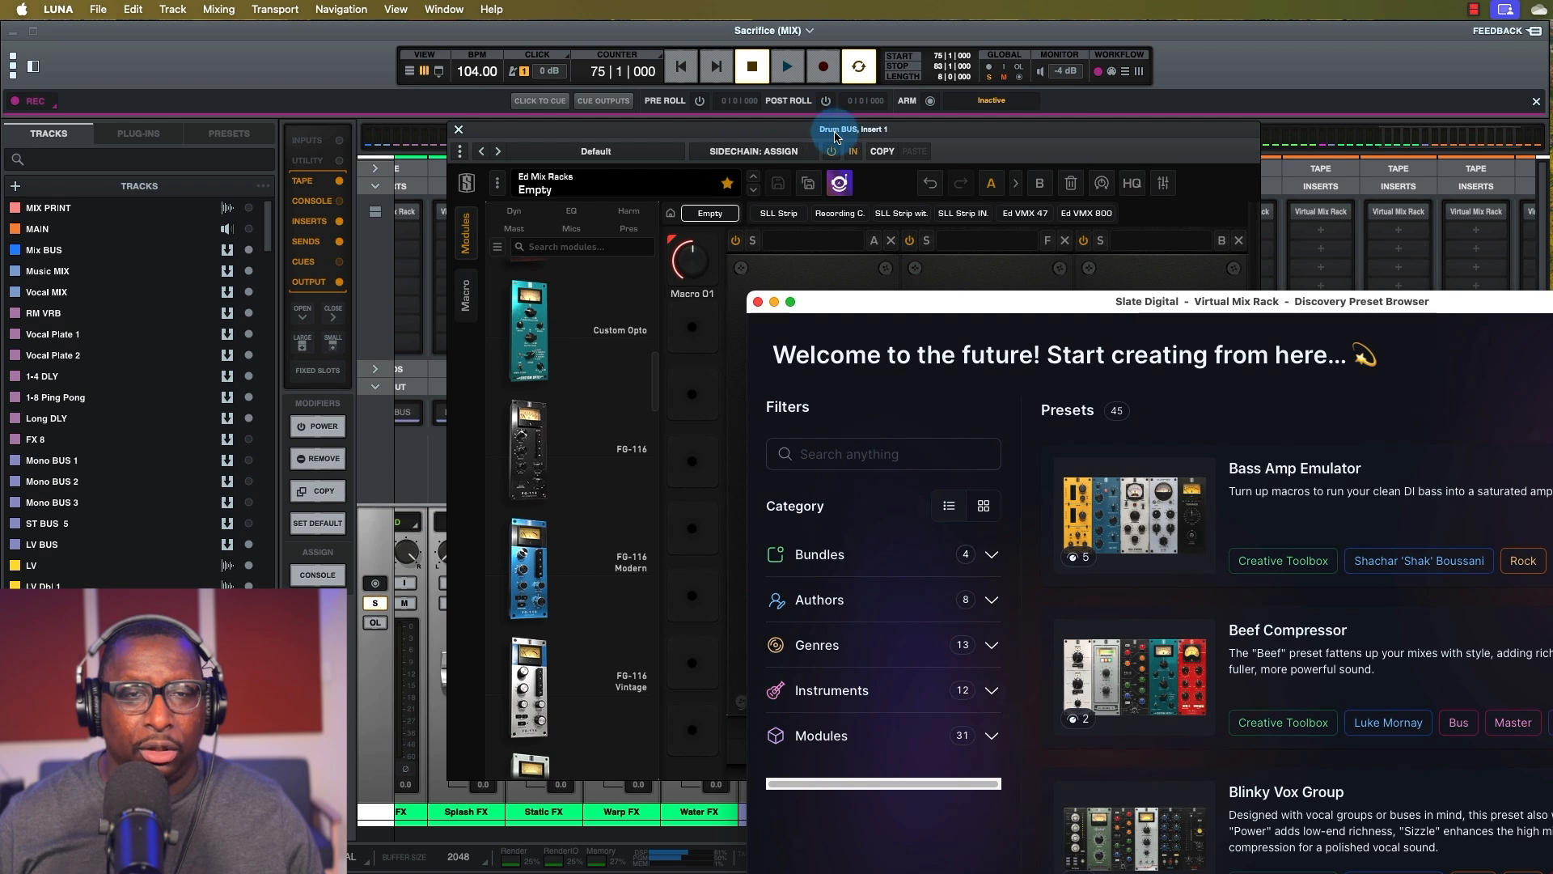
drag(902, 293, 499, 134)
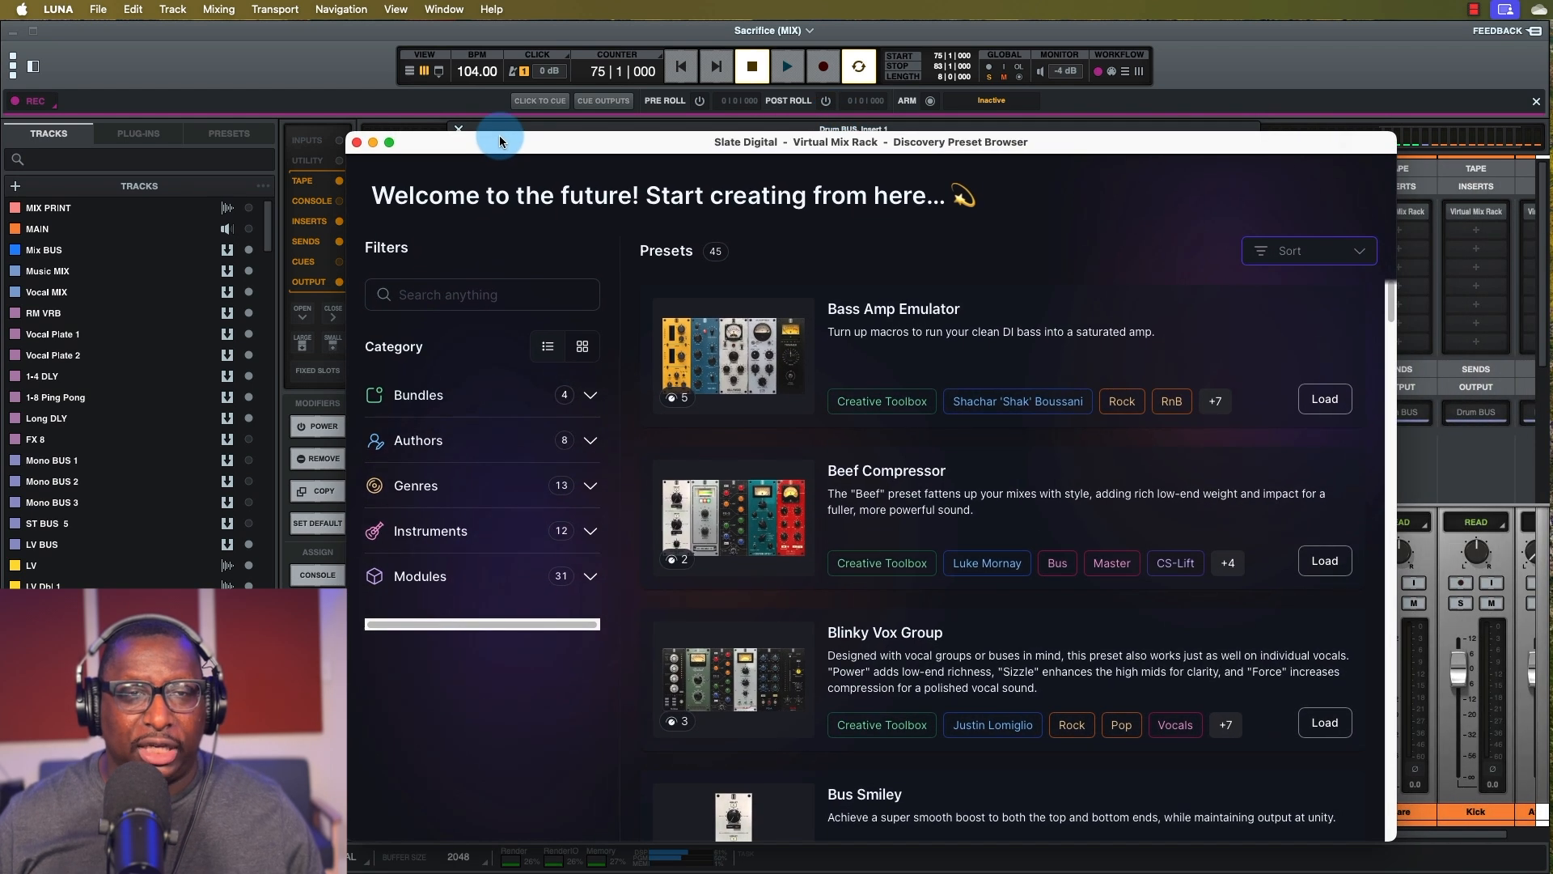
click(594, 38)
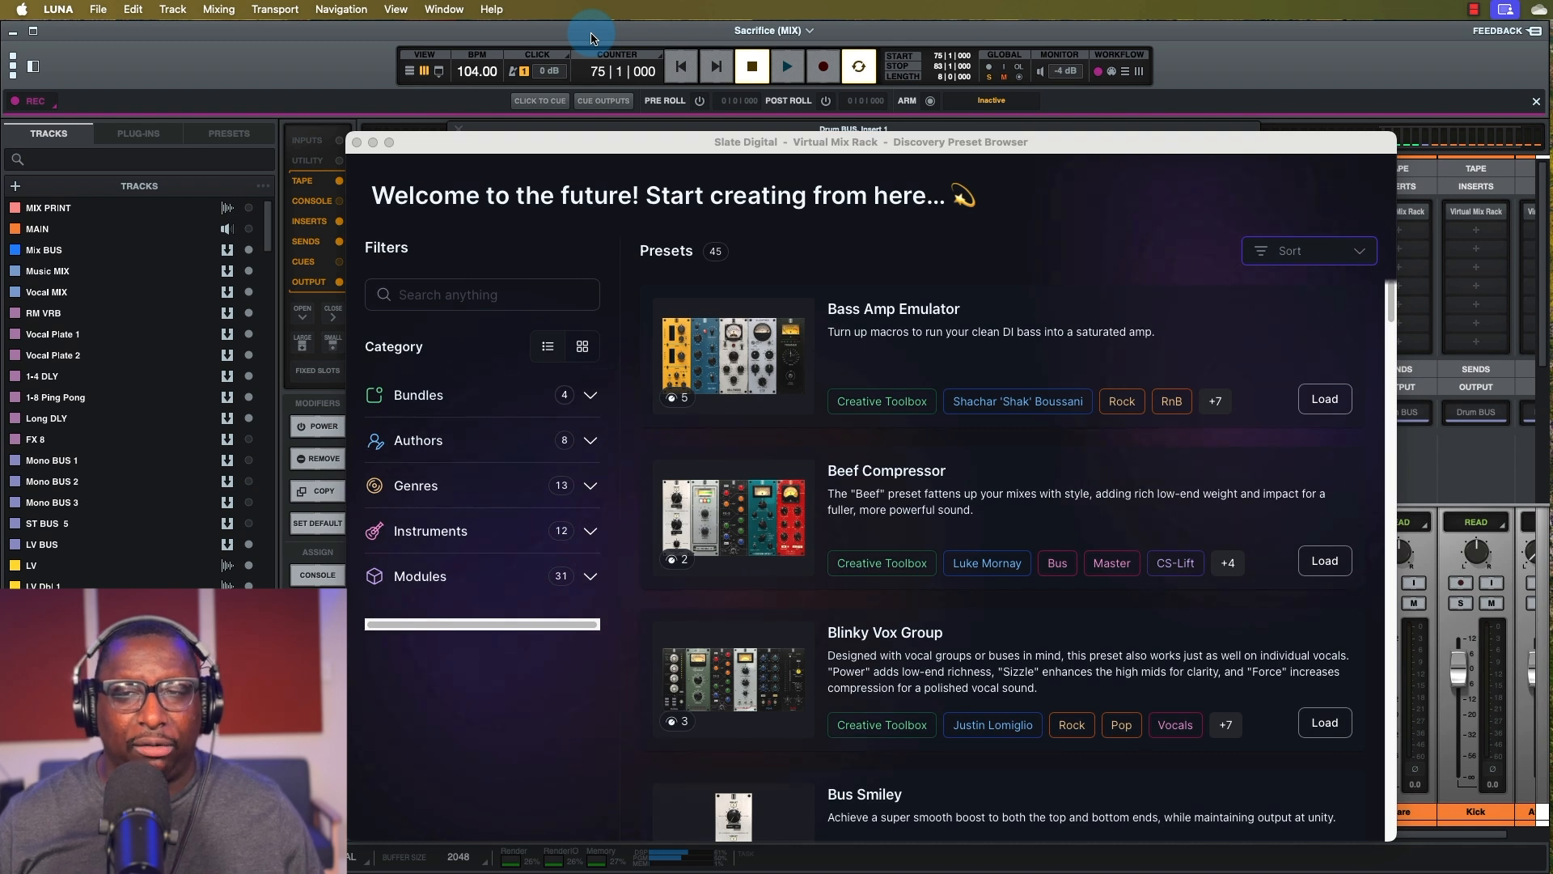
key(space)
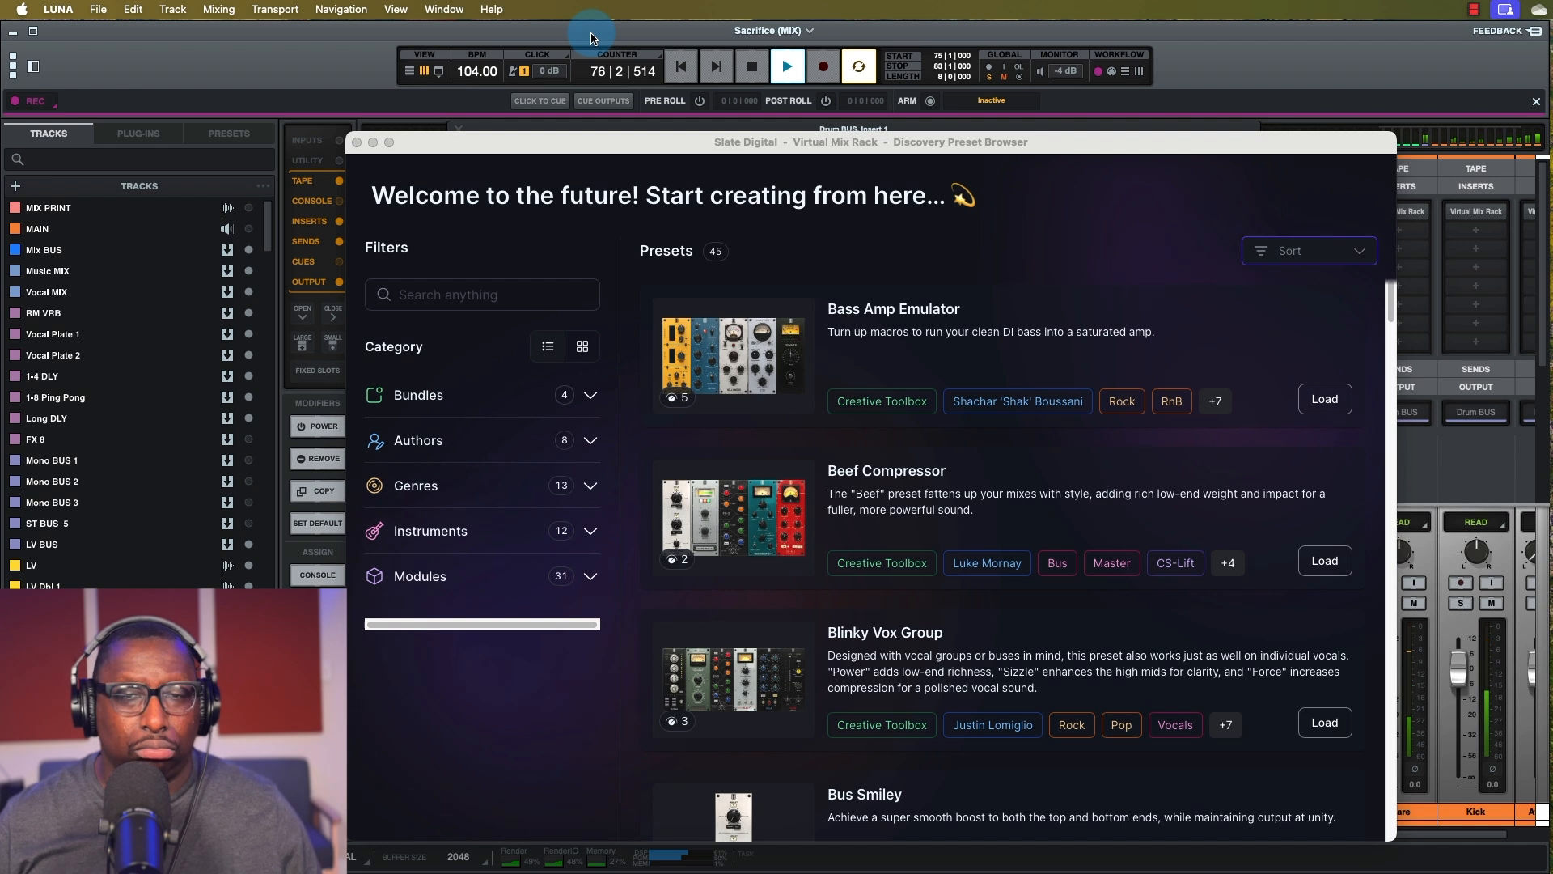
key(space)
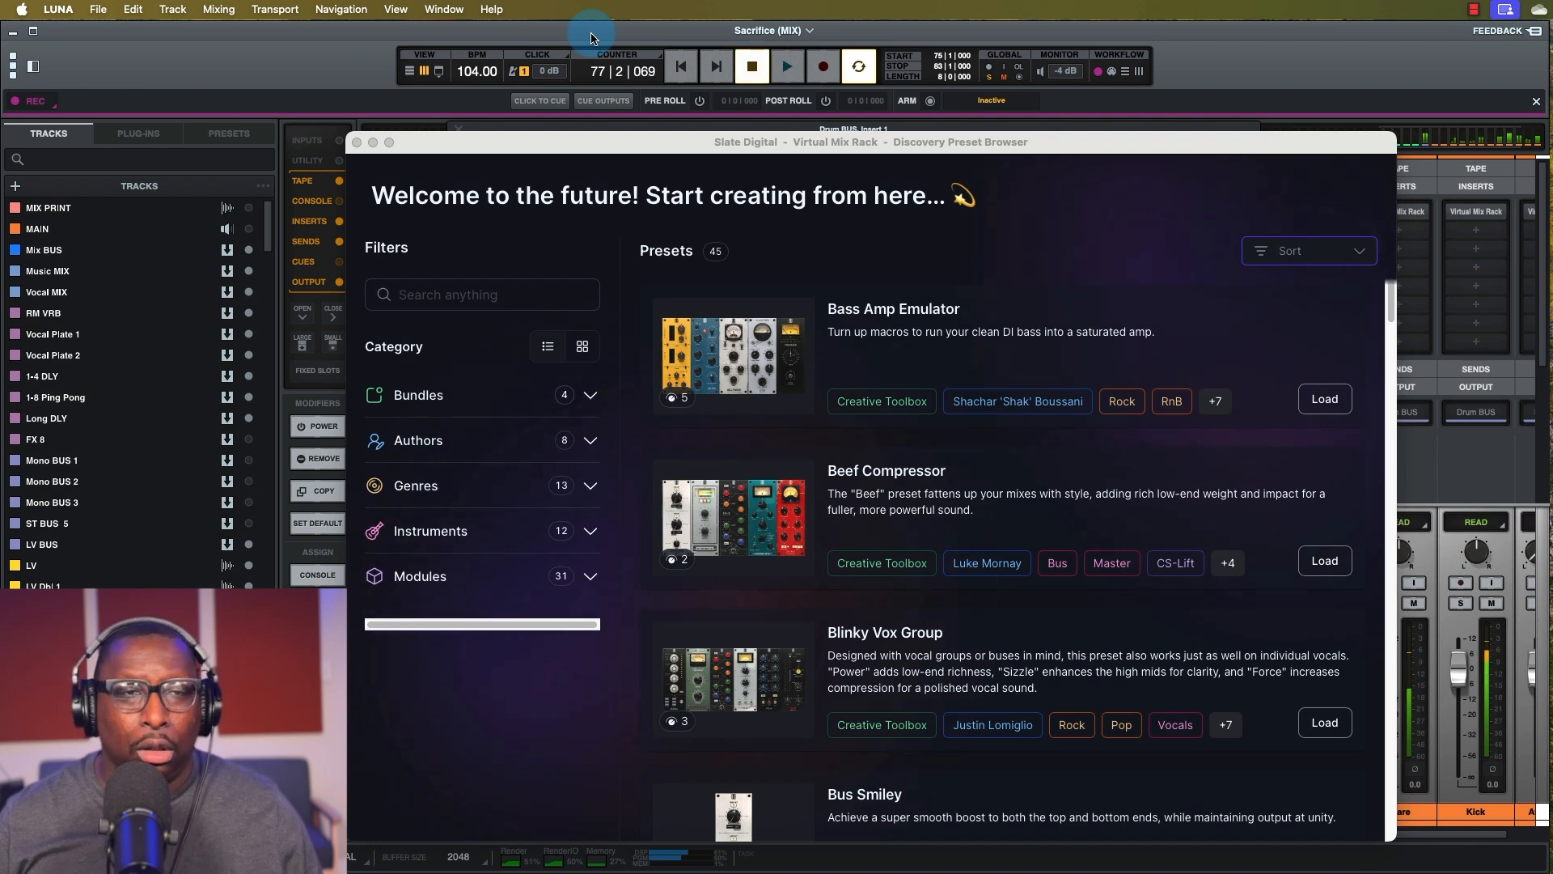
click(496, 295)
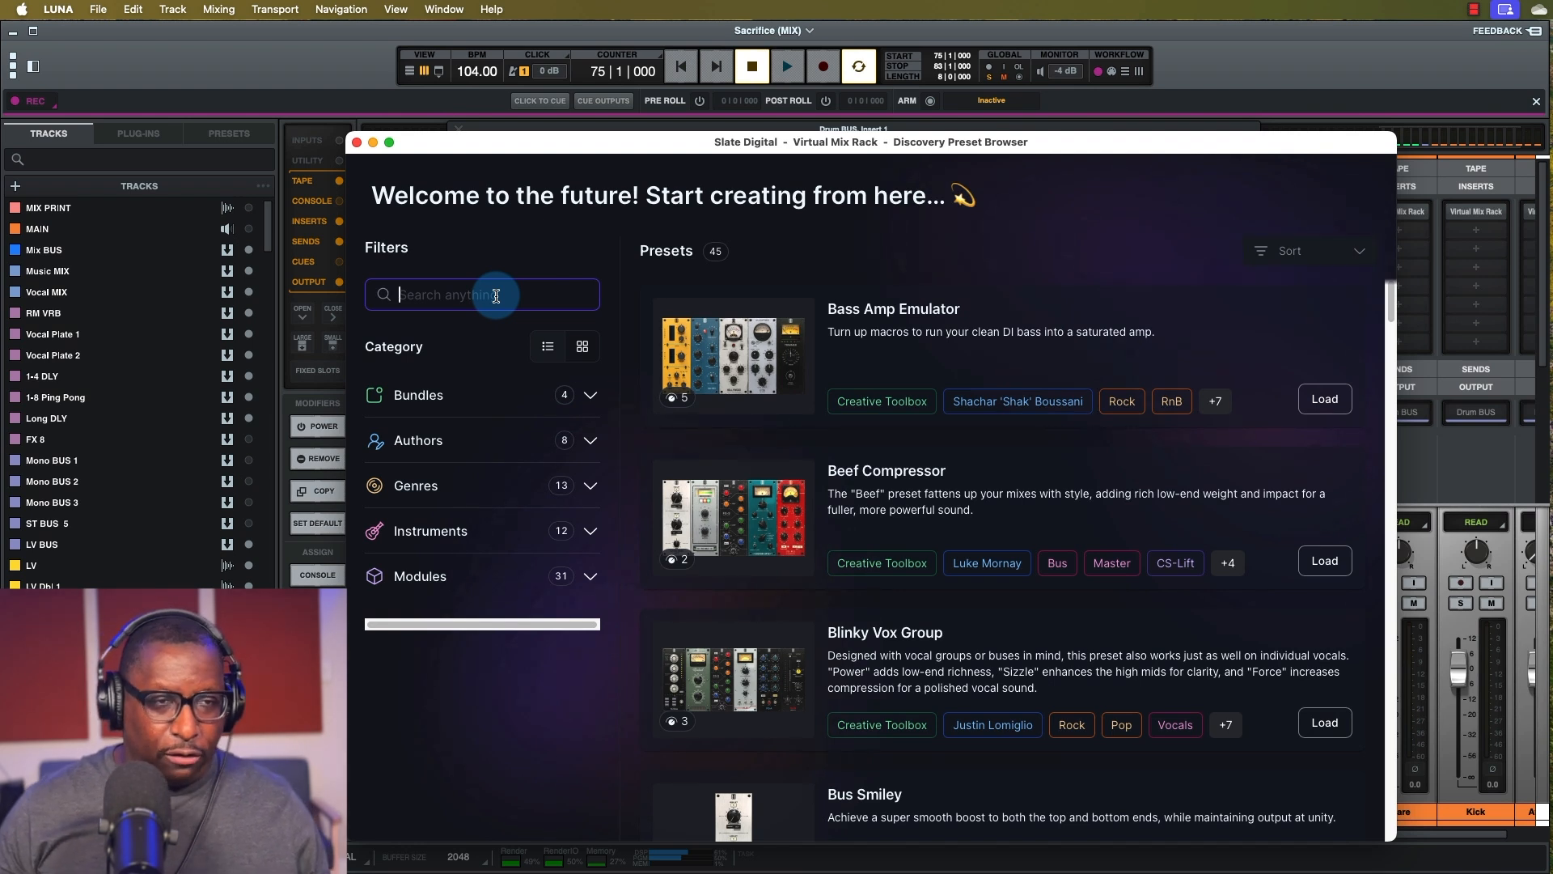
Search presets for 'drum bus', load Modern Drum Bus, and close the browser.
text(drum bus)
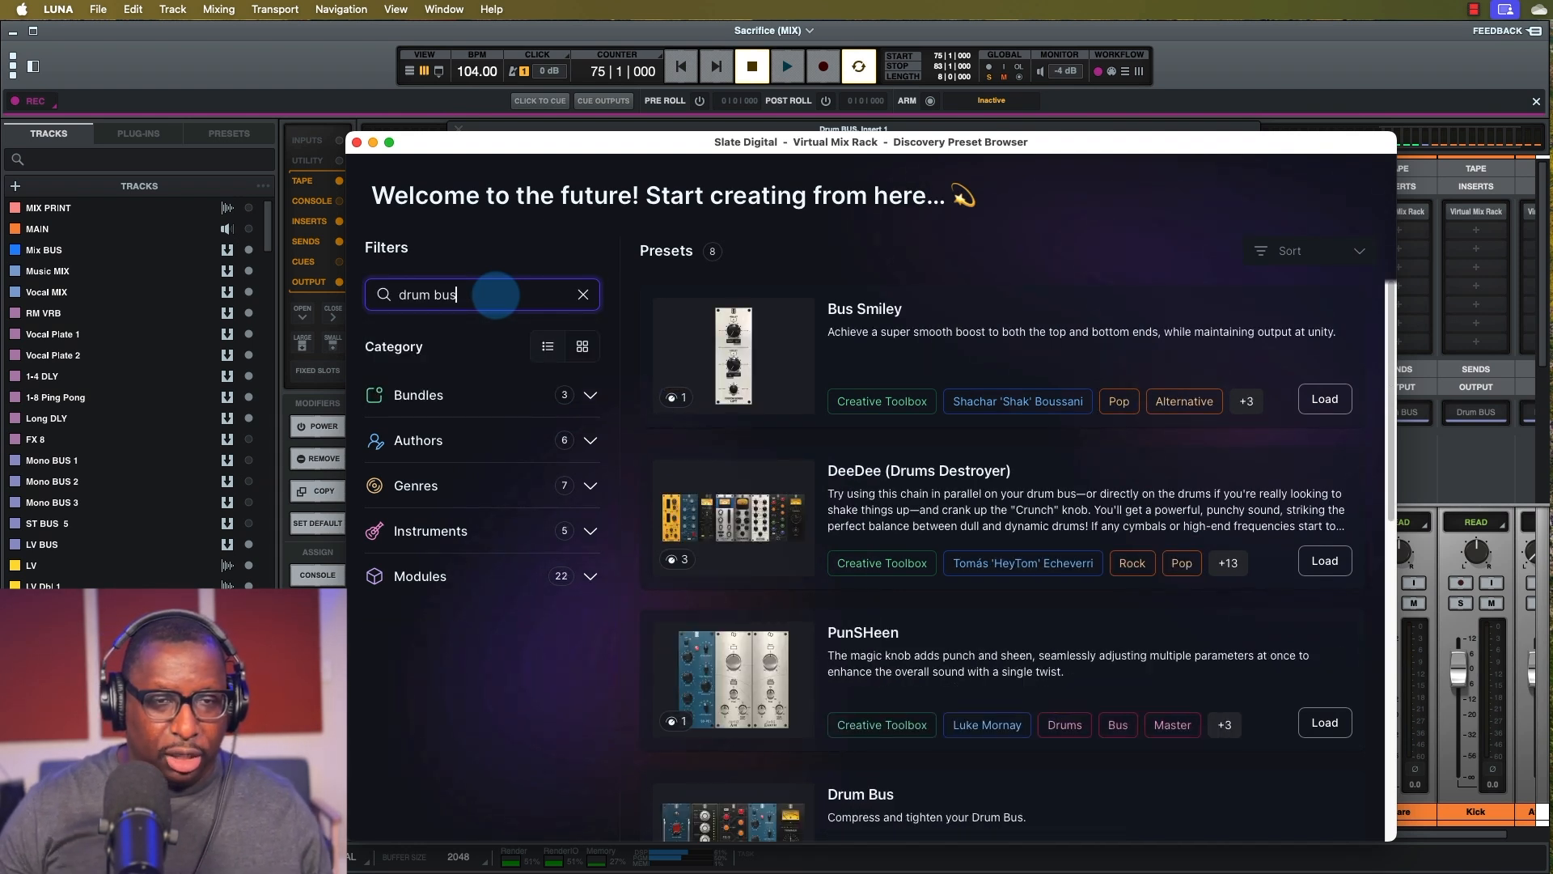
scroll(882, 337, down, 9)
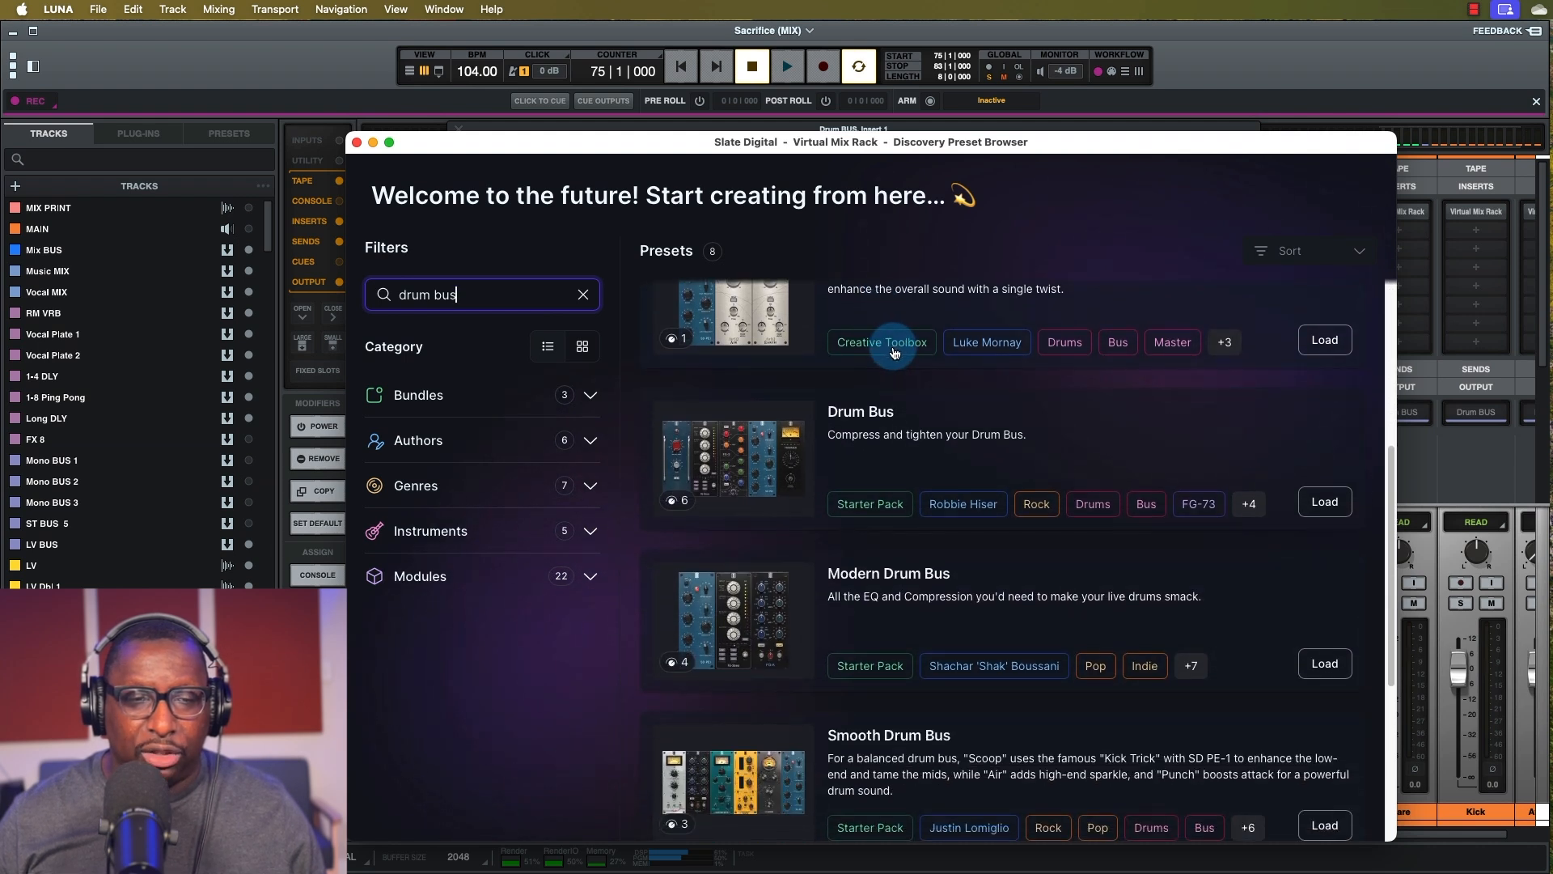
scroll(882, 602, down, 7)
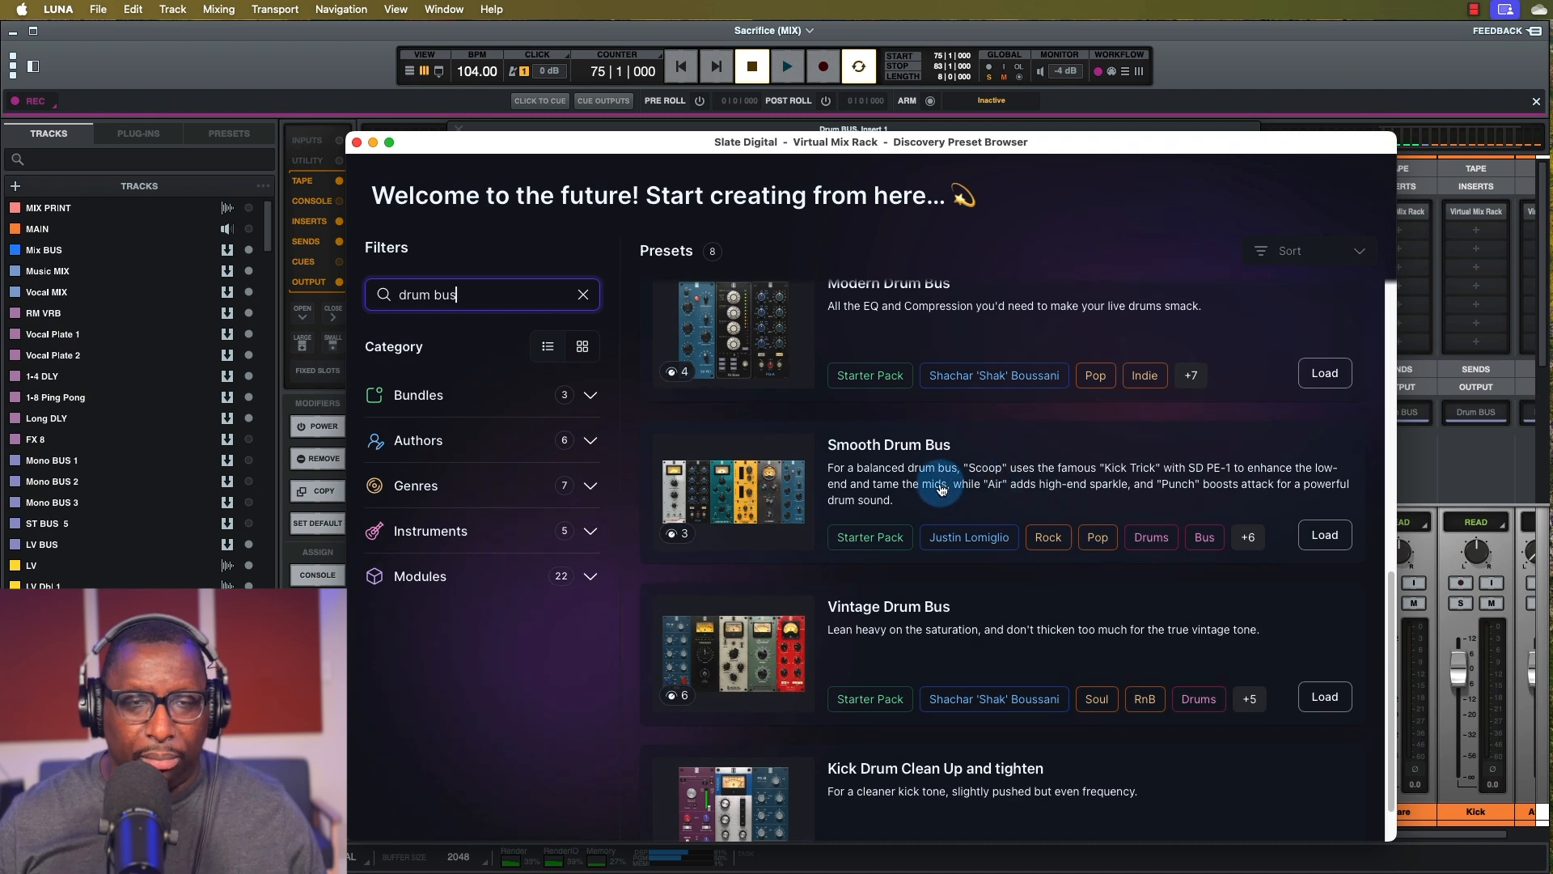
scroll(869, 638, down, 2)
scroll(869, 638, up, 2)
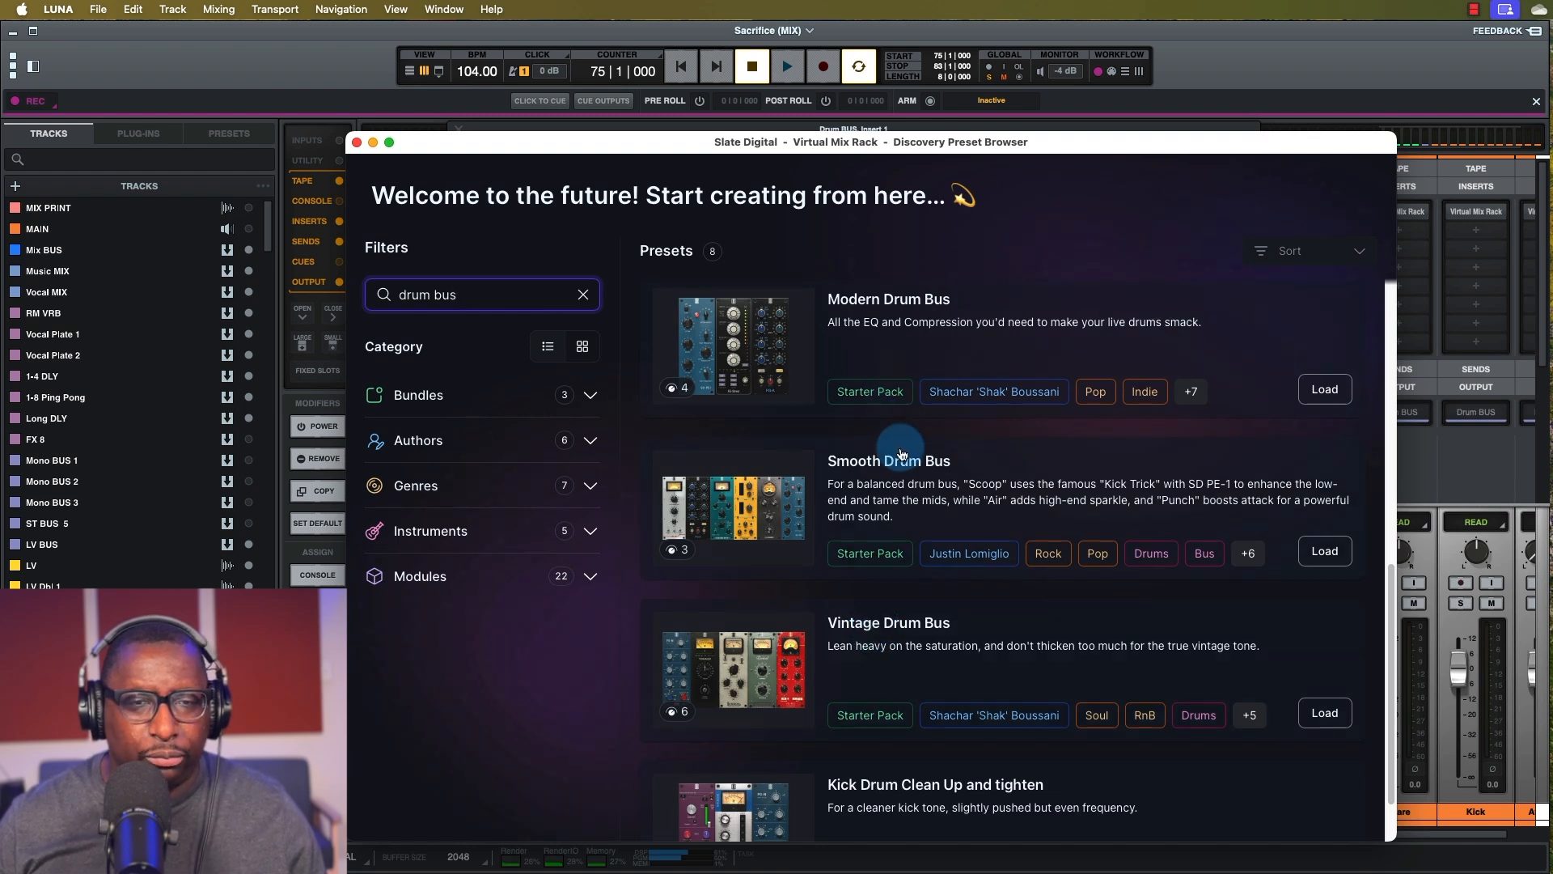
scroll(906, 484, up, 2)
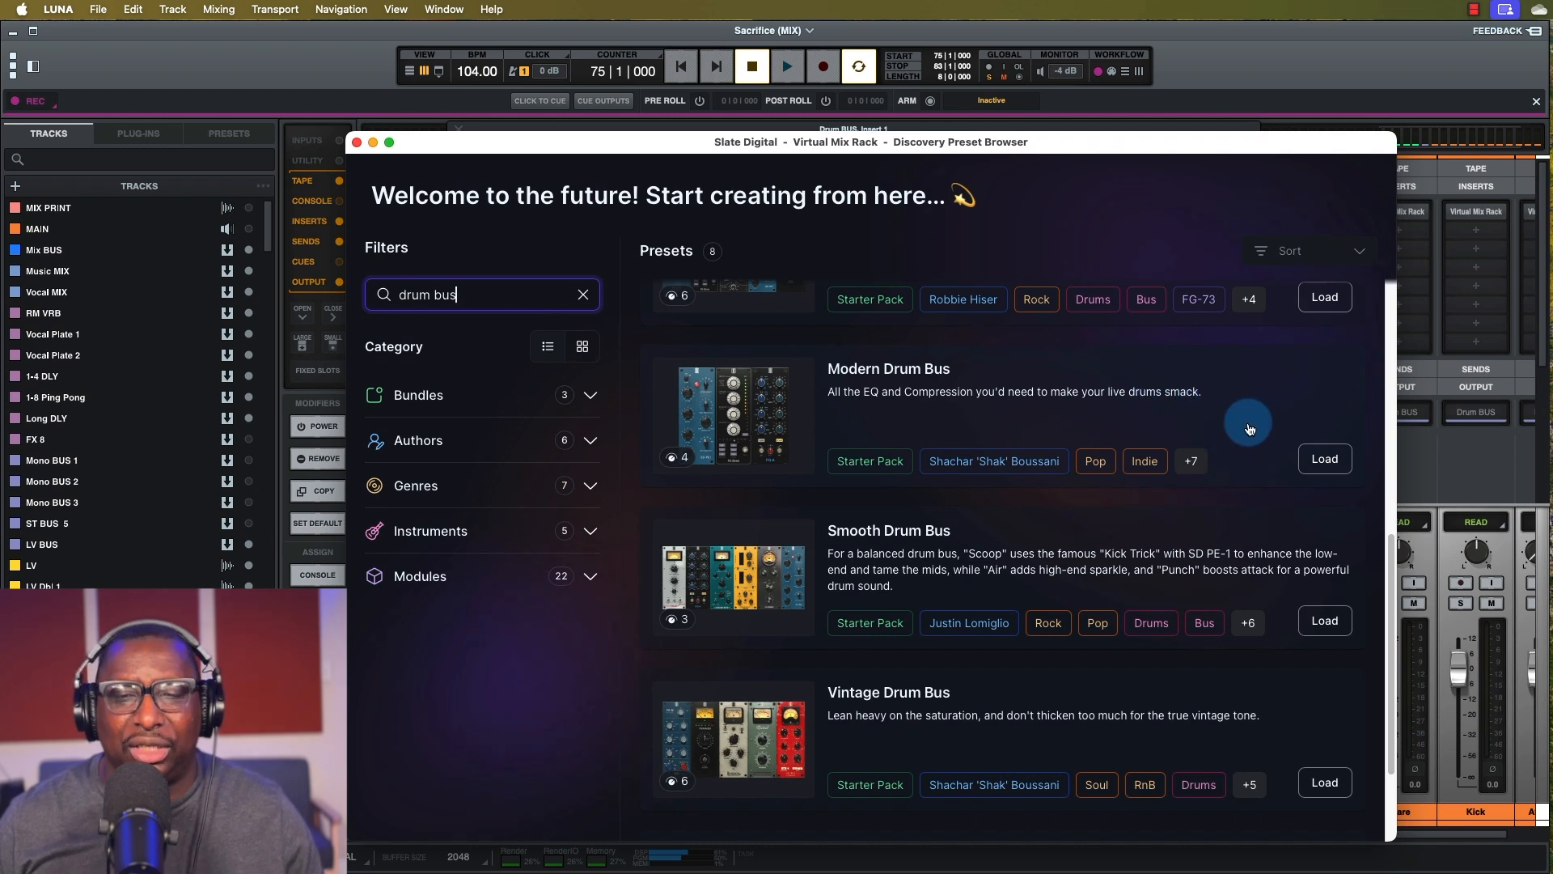
click(1321, 461)
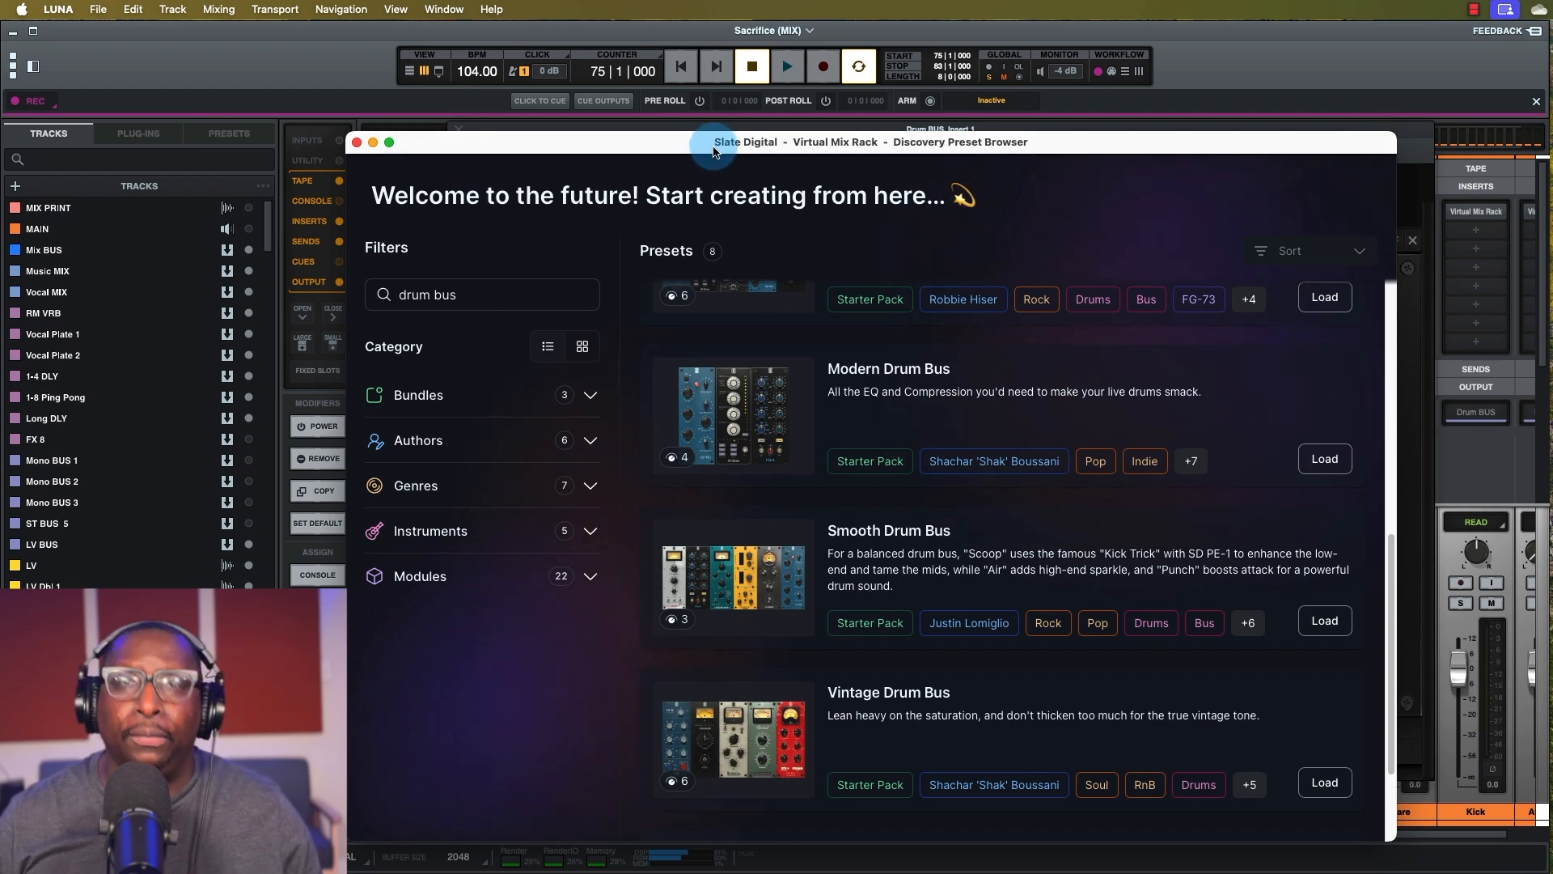
click(356, 143)
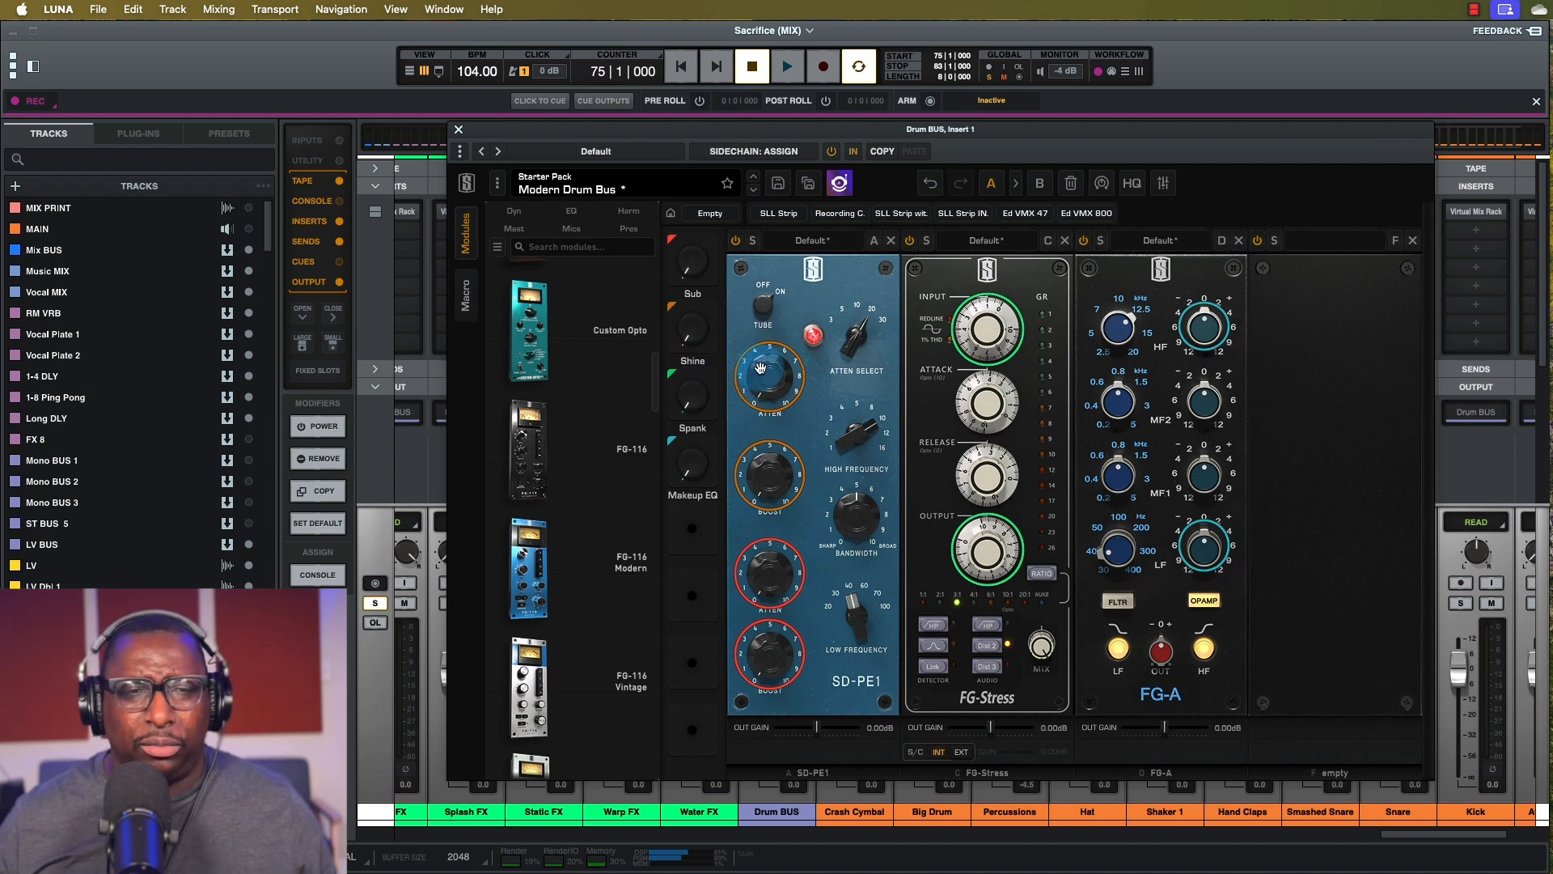
Start playback so the drums run through the Modern Drum Bus rack.
key(space)
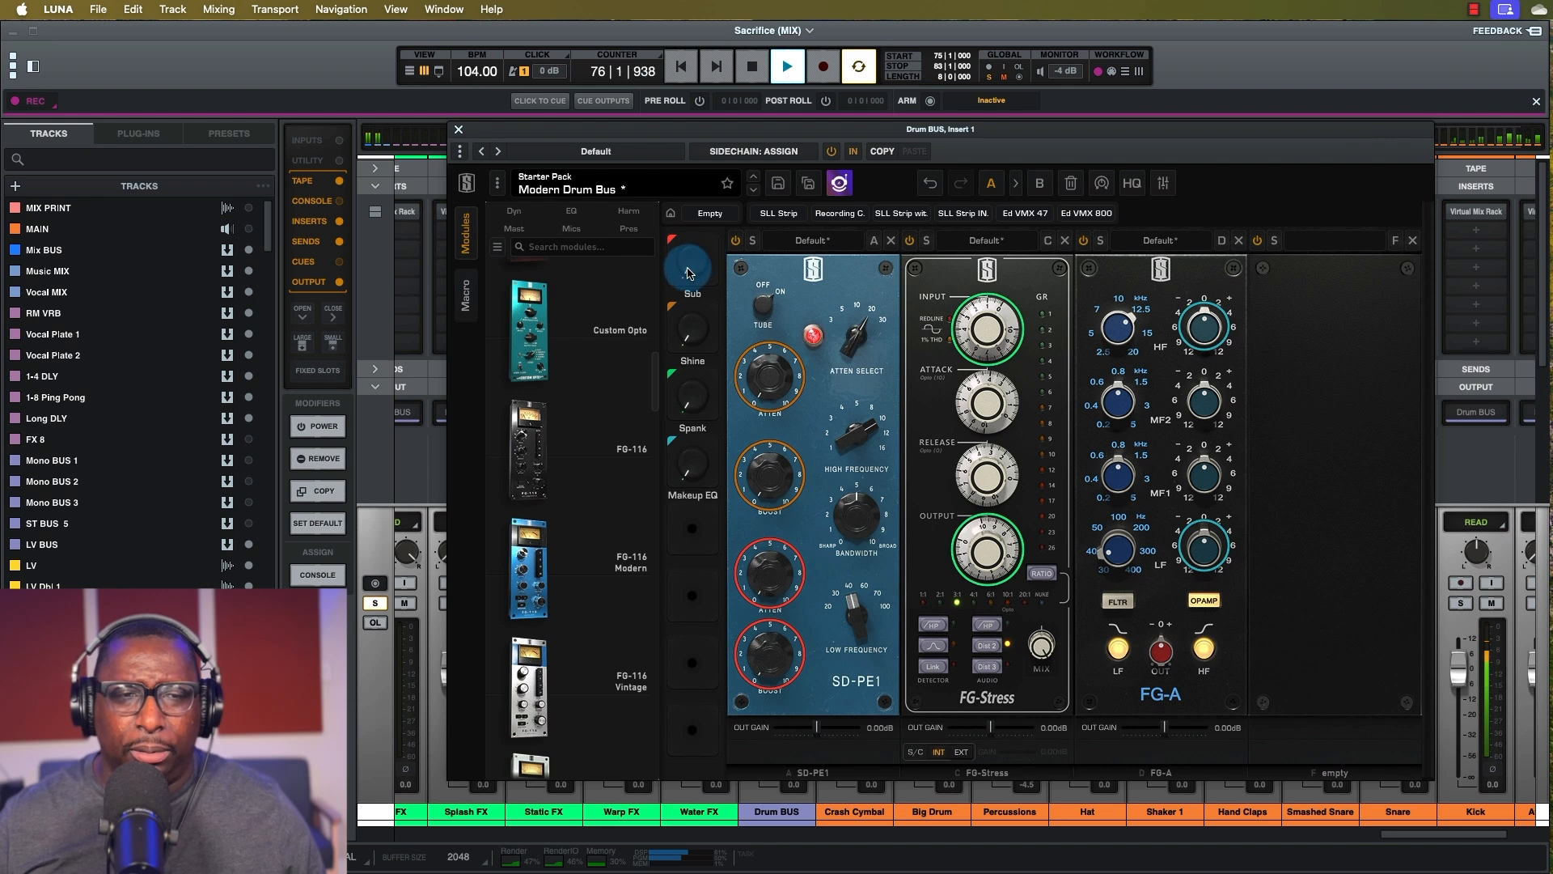
Sweep the Sub macro up to about 57% and back to zero, then stop playback.
drag(690, 276, 673, 153)
drag(670, 179, 685, 273)
key(space)
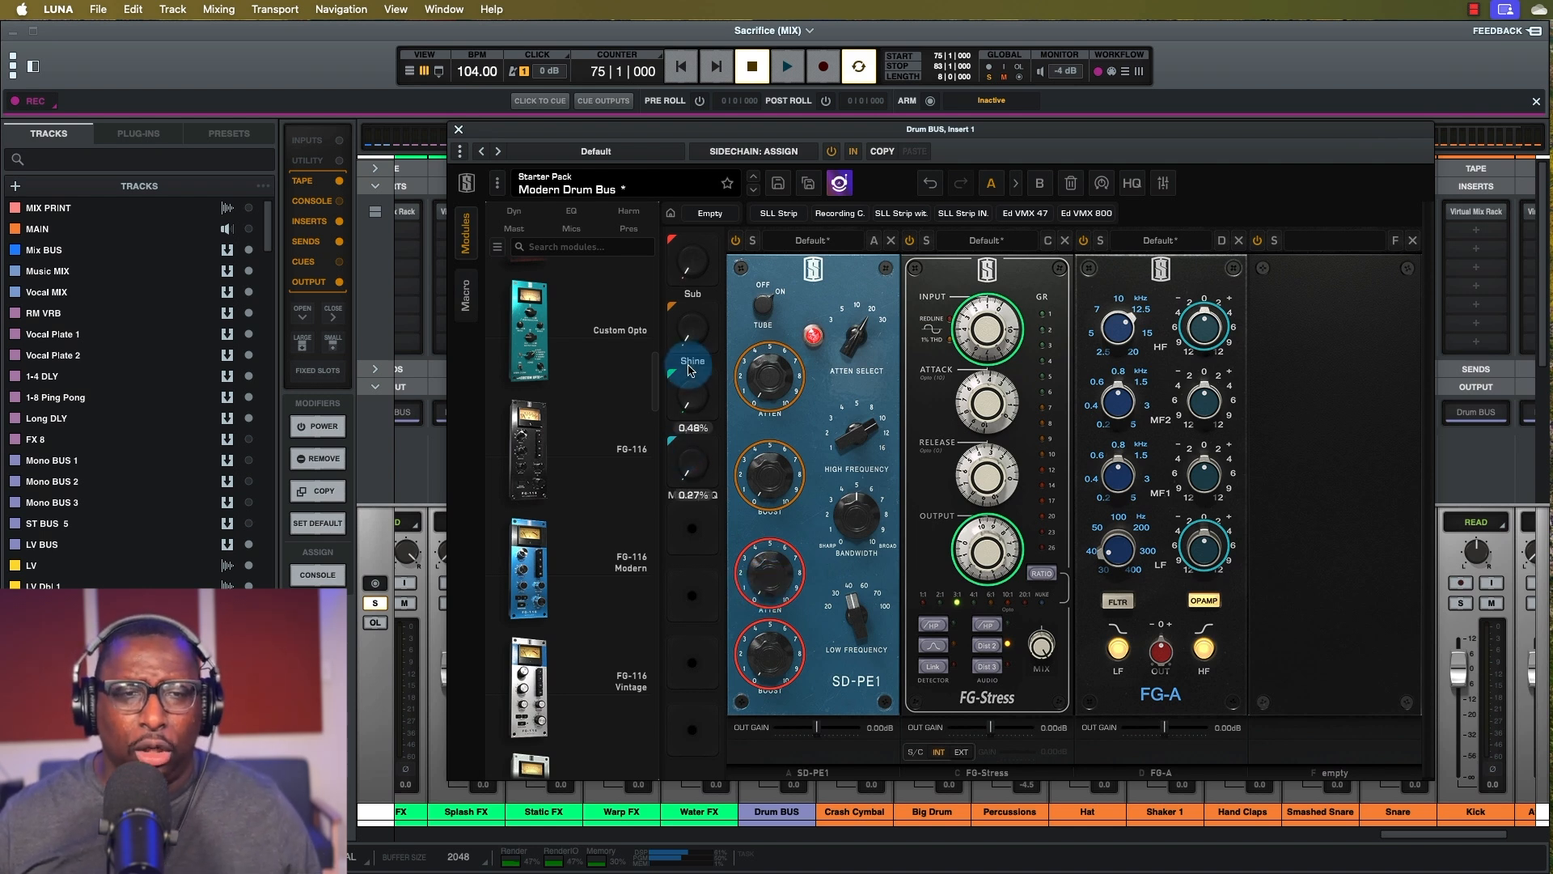
Sweep Shine to about 46% and back, toggle the SD-PE1 tube stage, and resume playback.
drag(688, 341, 676, 210)
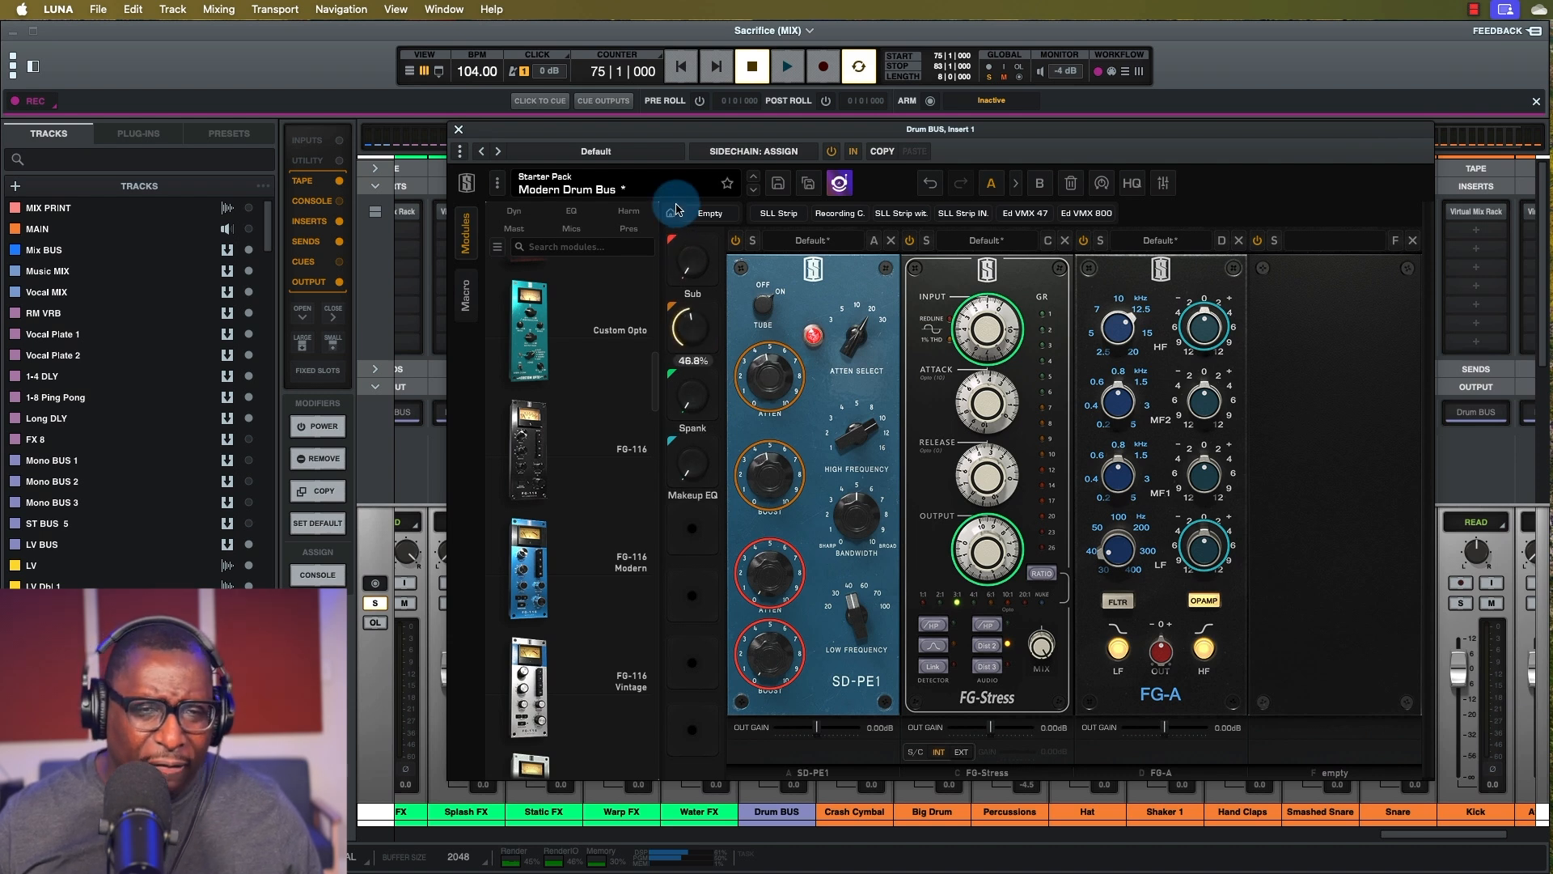
drag(675, 213, 664, 388)
click(779, 300)
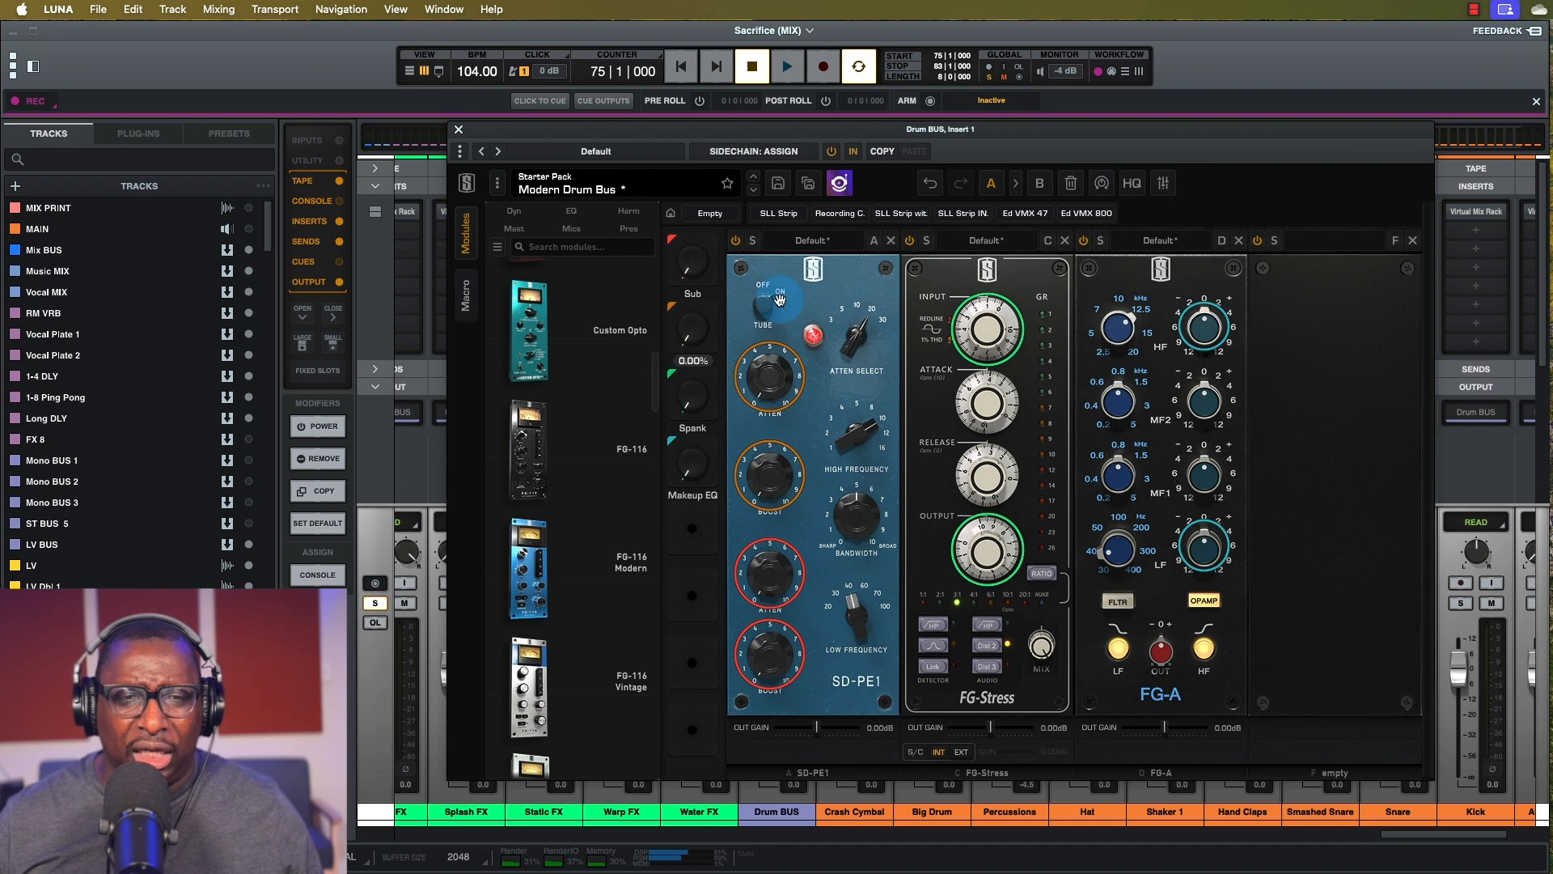
key(space)
Set Shine to about 31%, check the SD-PE1 attenuation macro link, and raise Makeup EQ.
mouse_move(690, 335)
mouse_down()
mouse_move(693, 156)
mouse_move(714, 92)
mouse_move(700, 354)
mouse_up()
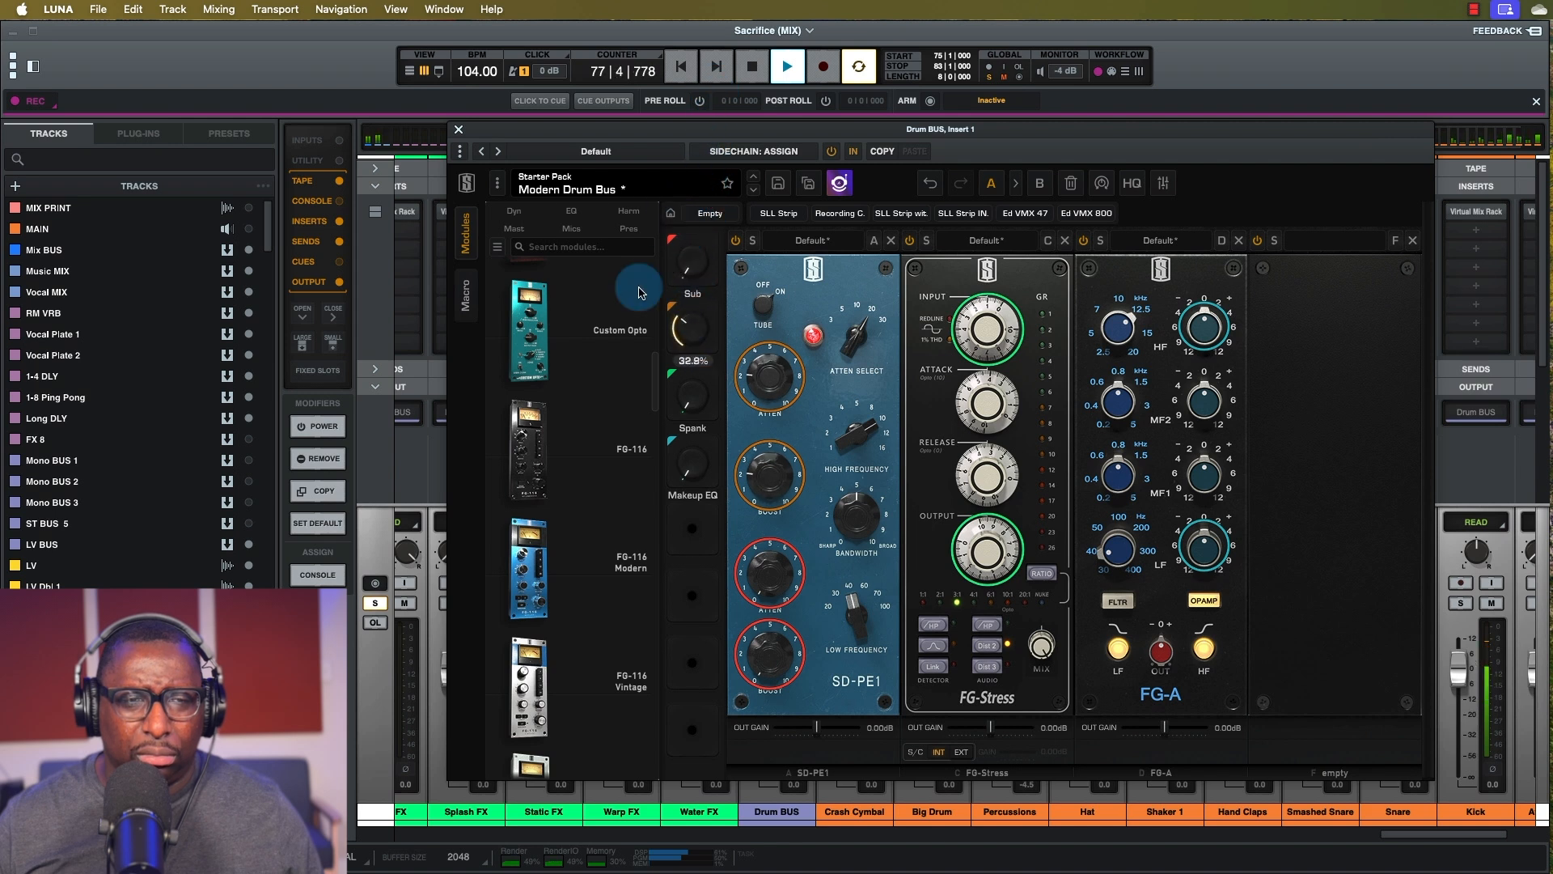
key(space)
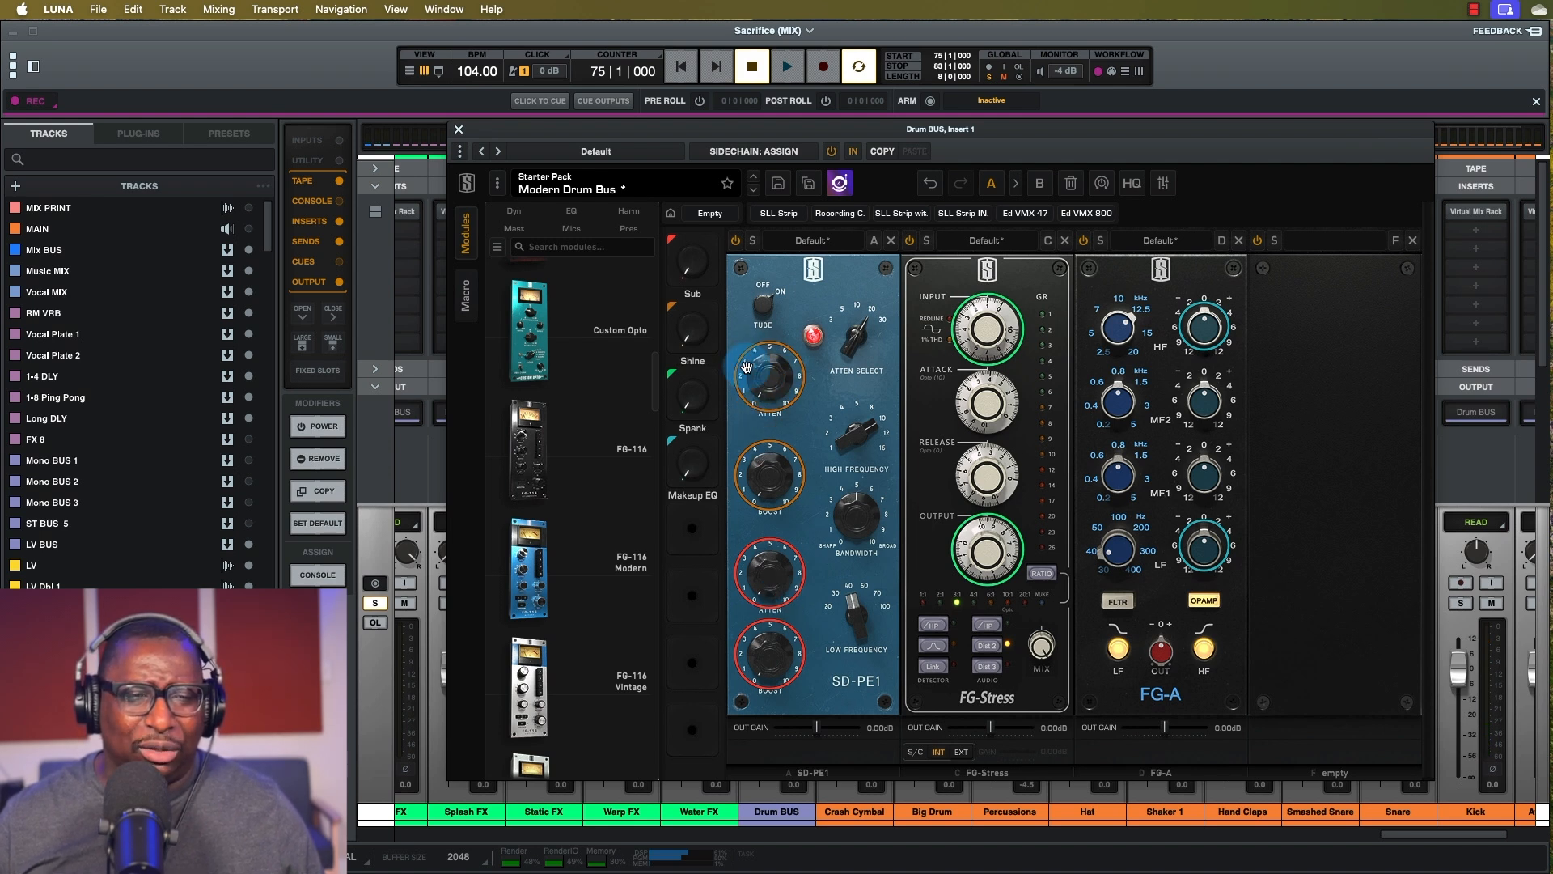
click(766, 403)
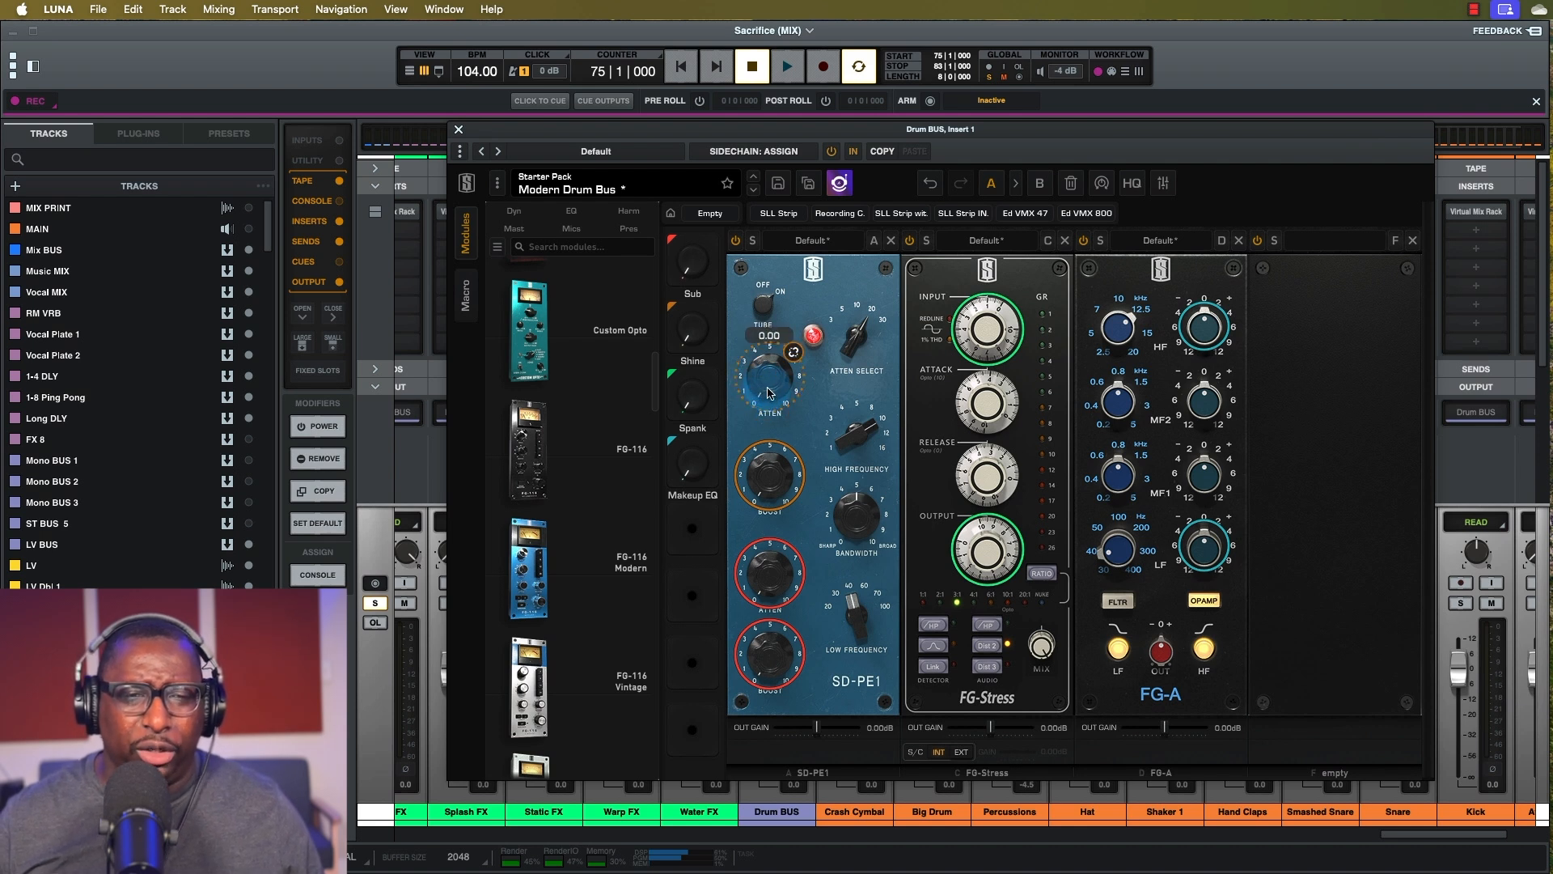
key(space)
drag(684, 399, 685, 368)
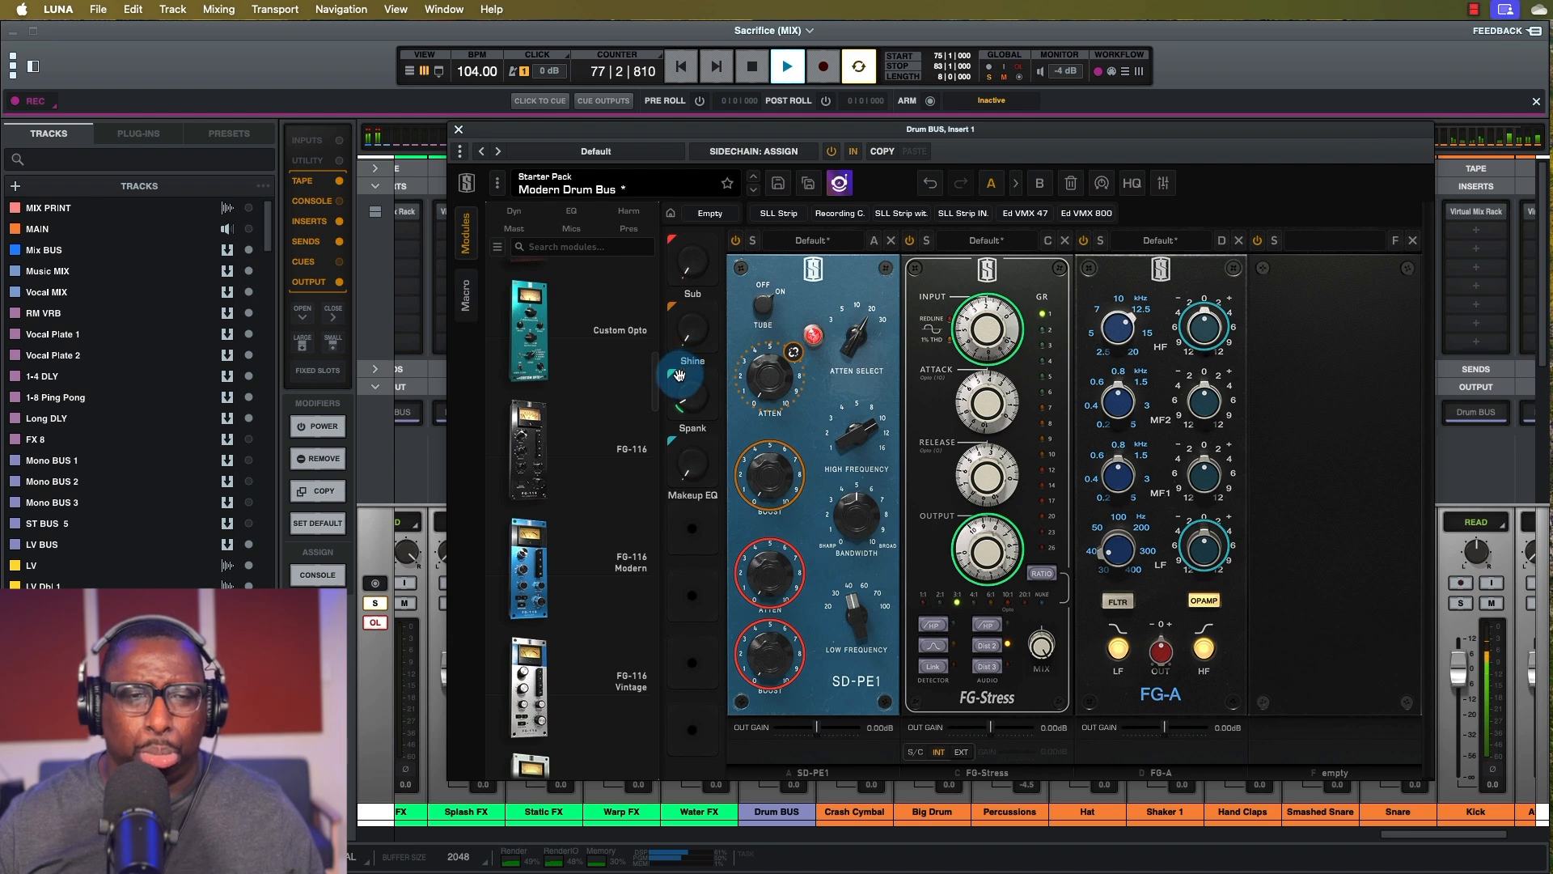
drag(694, 474, 679, 362)
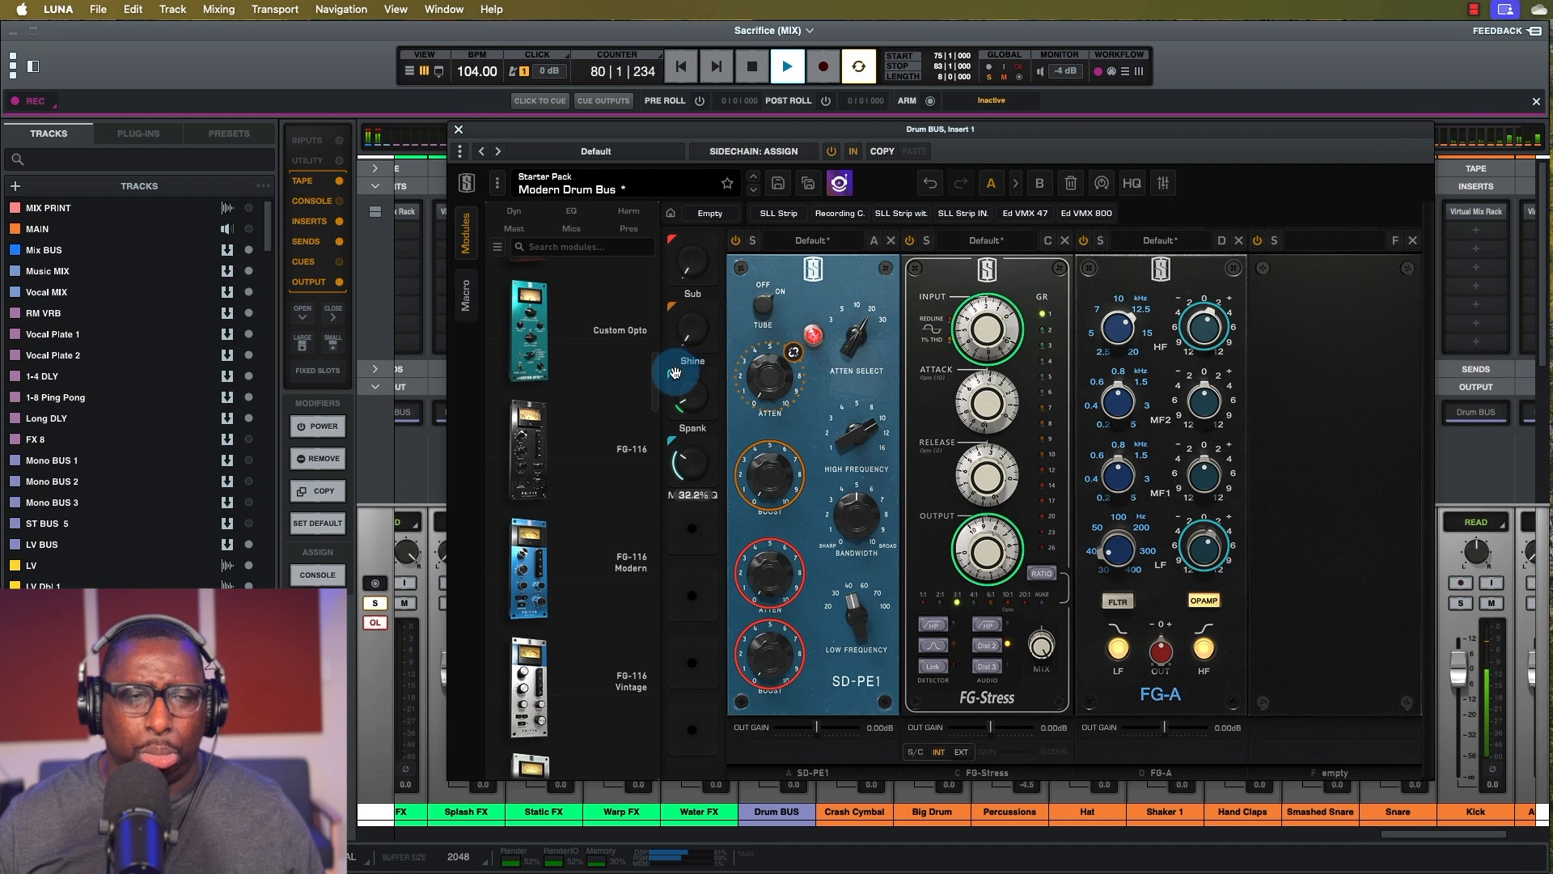
key(space)
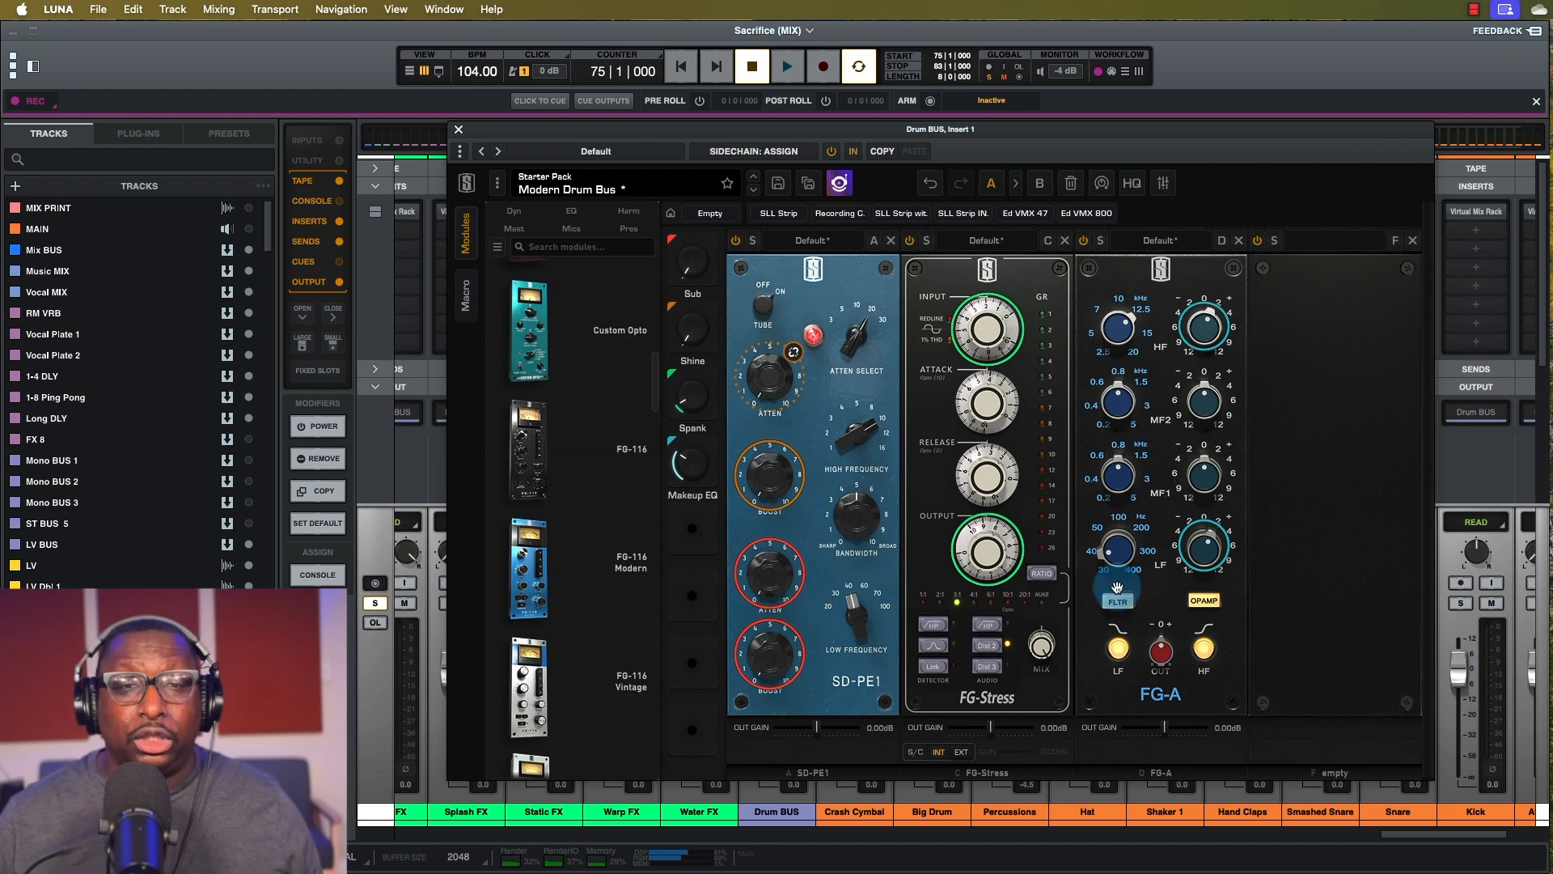
Search presets for 'drum bus', load Smooth Drum Bus, close the browser, and move the rack left.
click(839, 183)
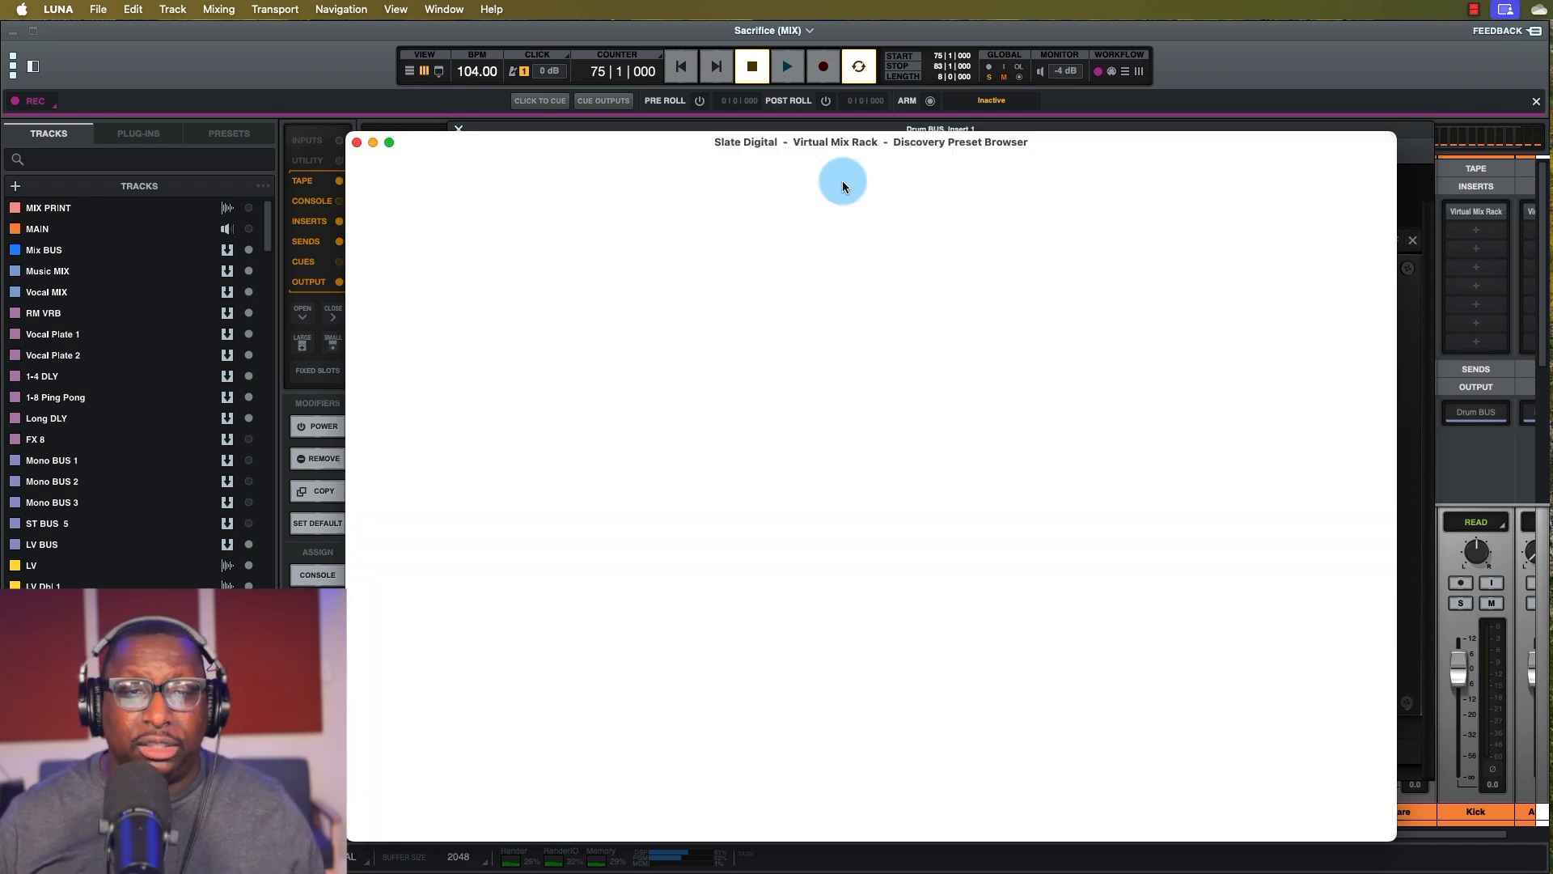
click(475, 295)
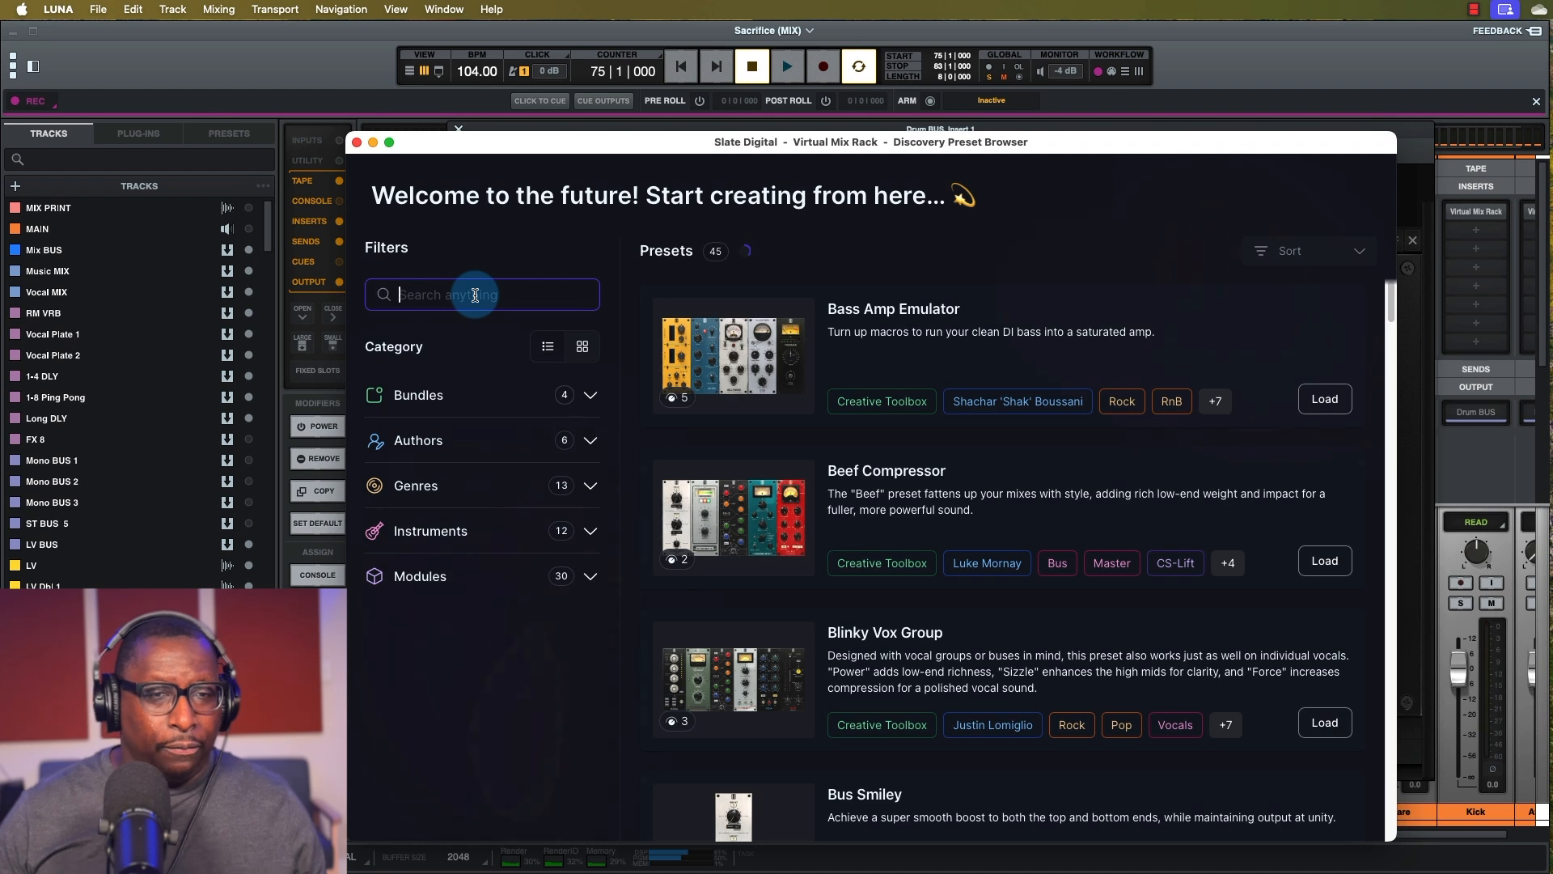
text(drum bus)
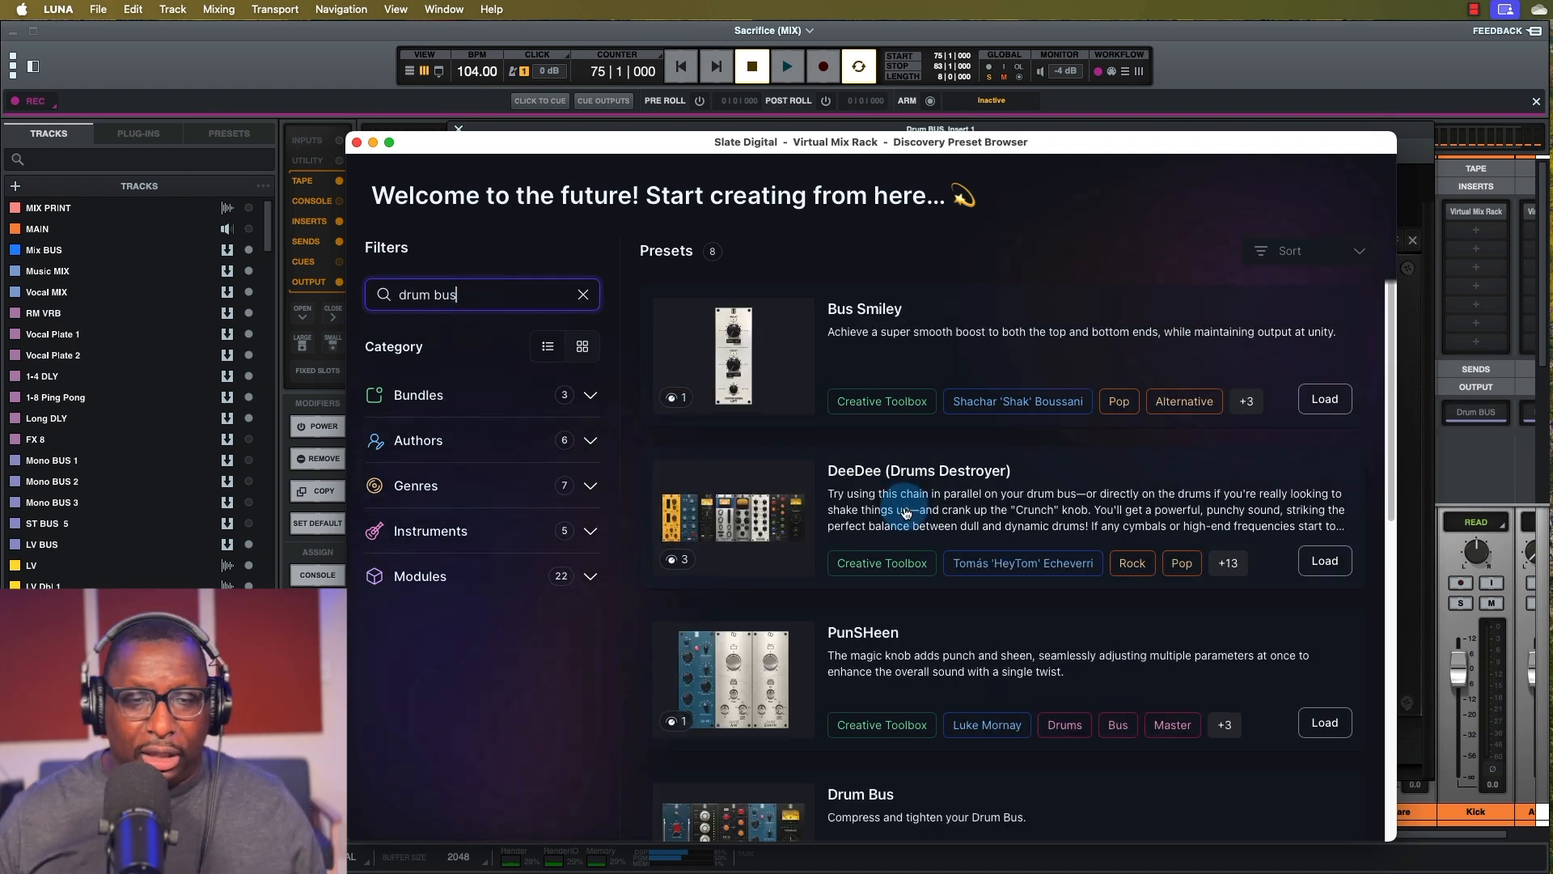
scroll(905, 513, down, 10)
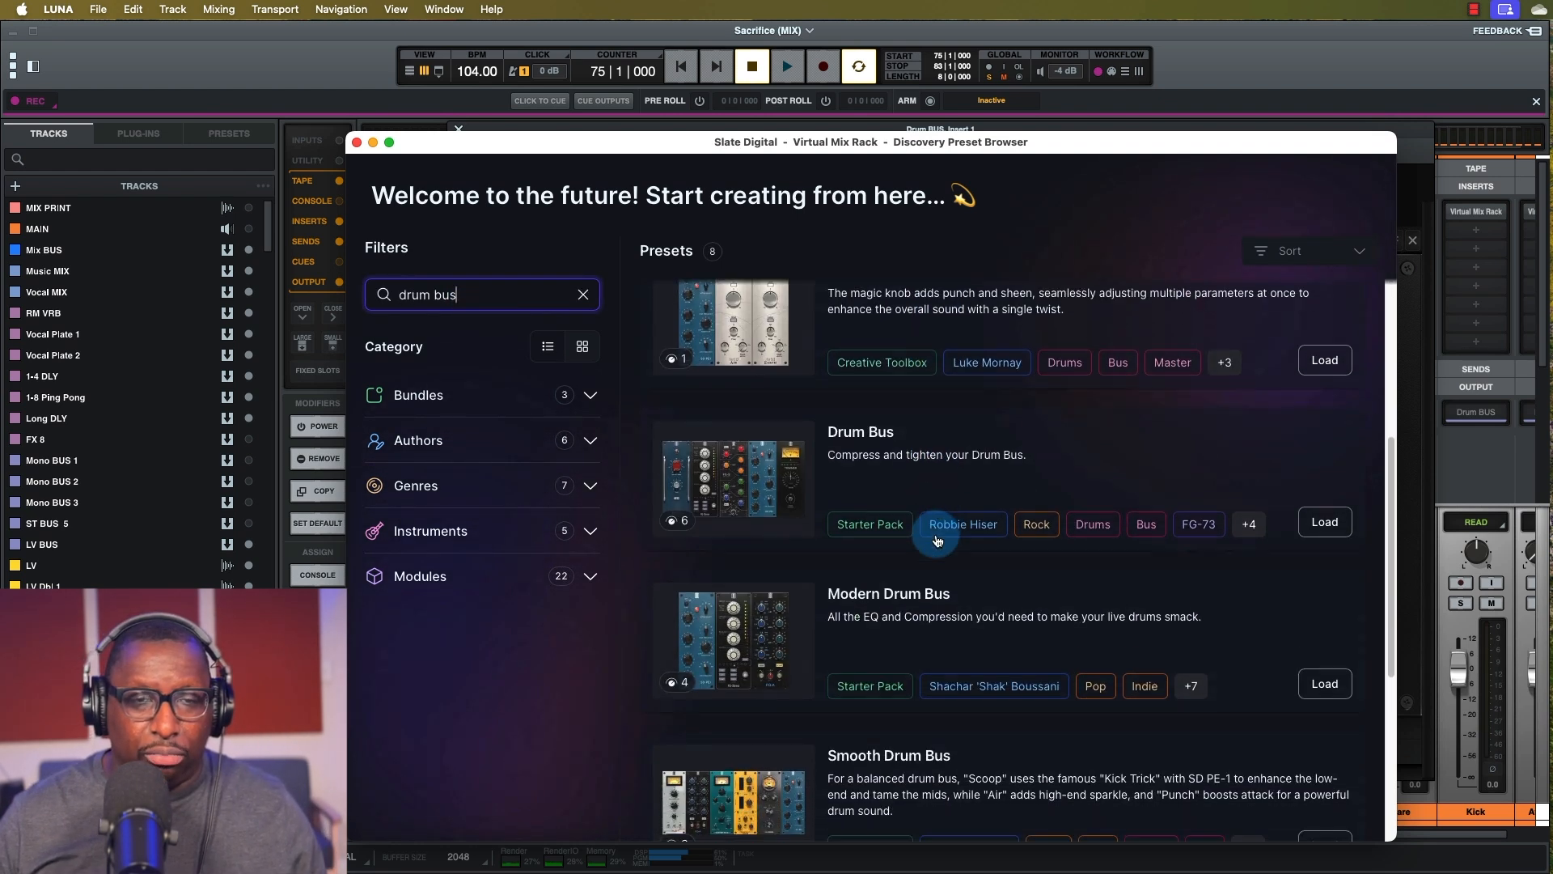
scroll(930, 538, down, 3)
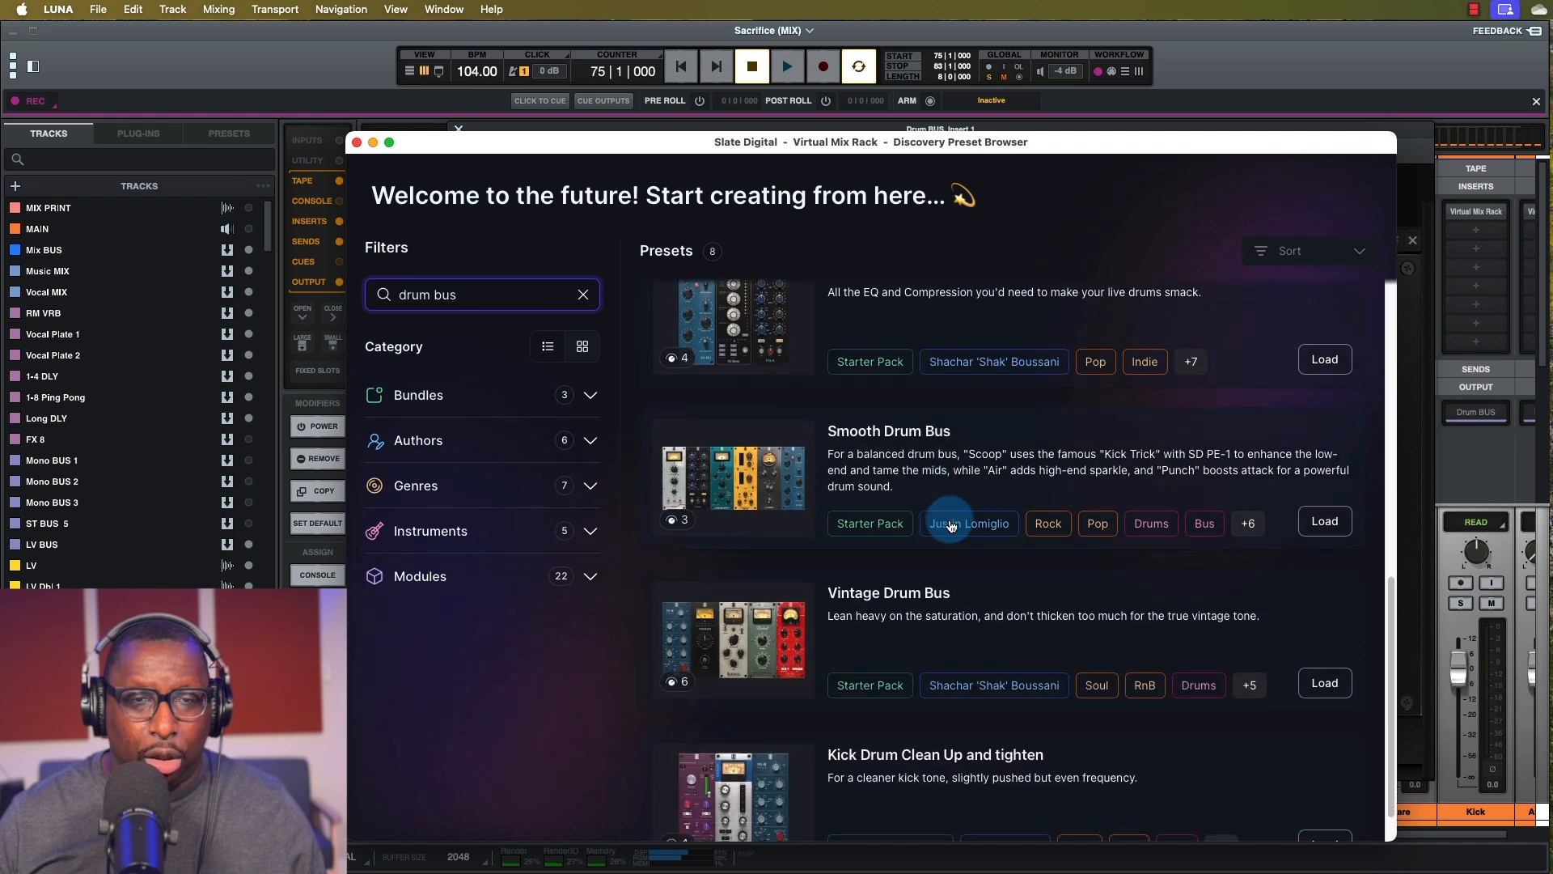
click(1321, 523)
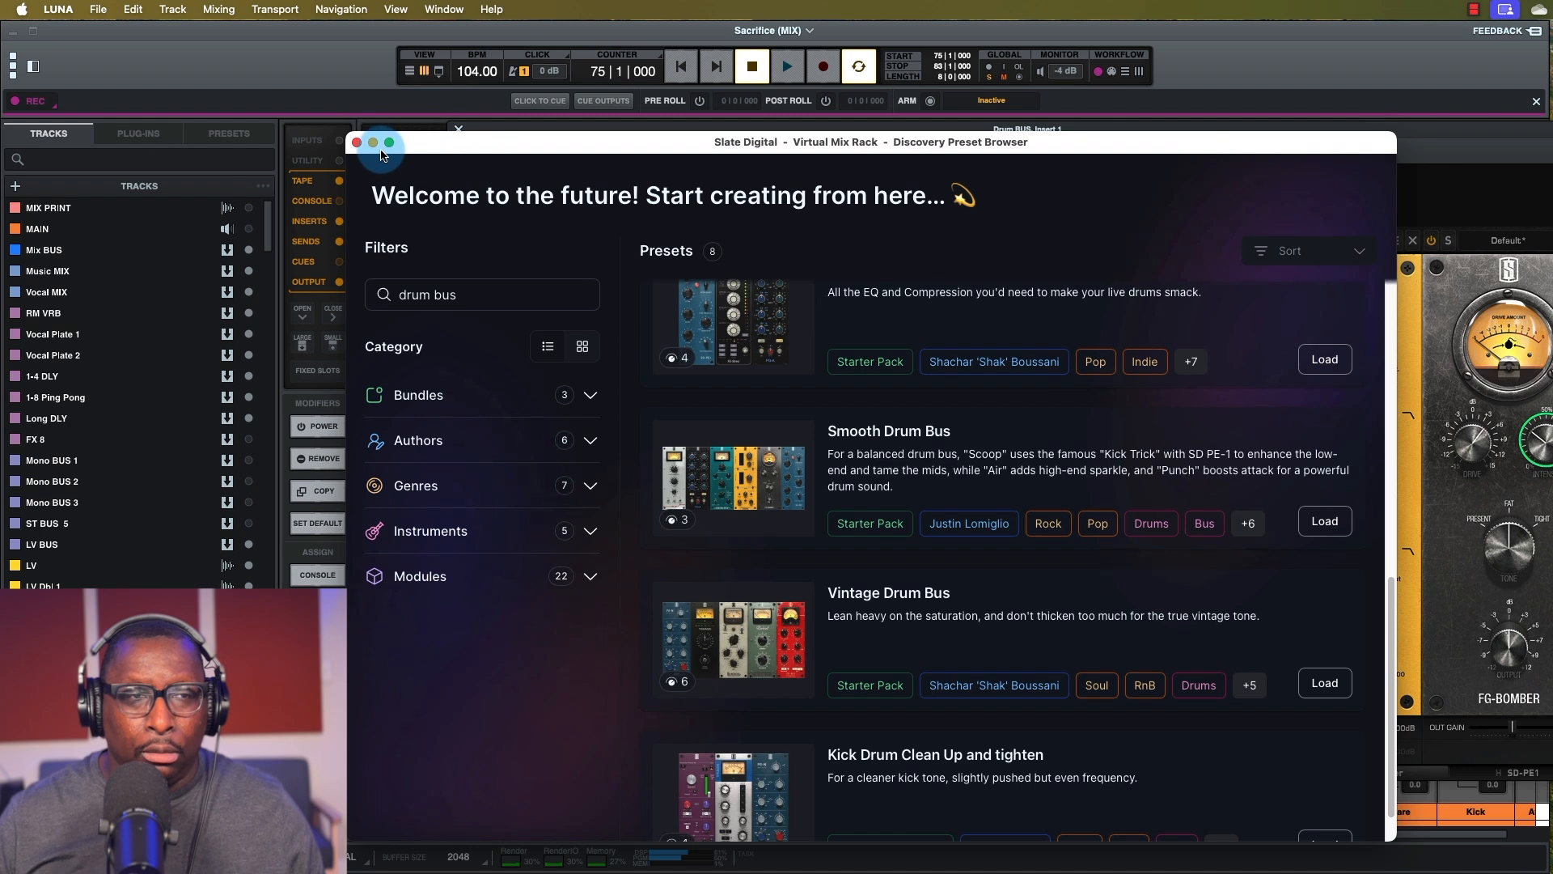
click(357, 143)
drag(1017, 142, 844, 136)
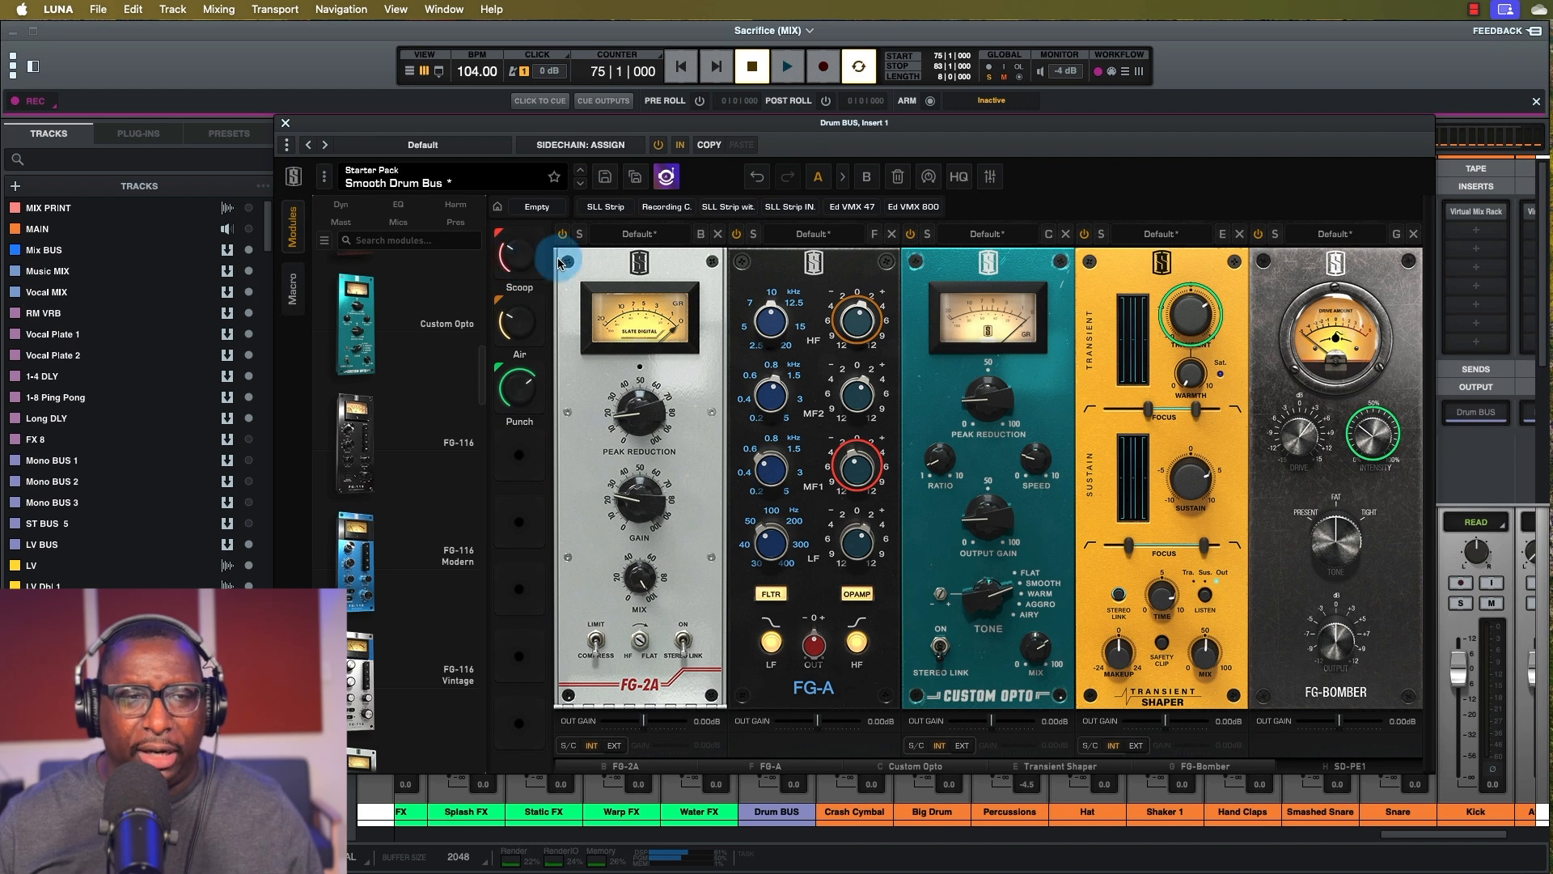
During playback, raise Scoop to about 57%, Punch to nearly full, and Air.
key(space)
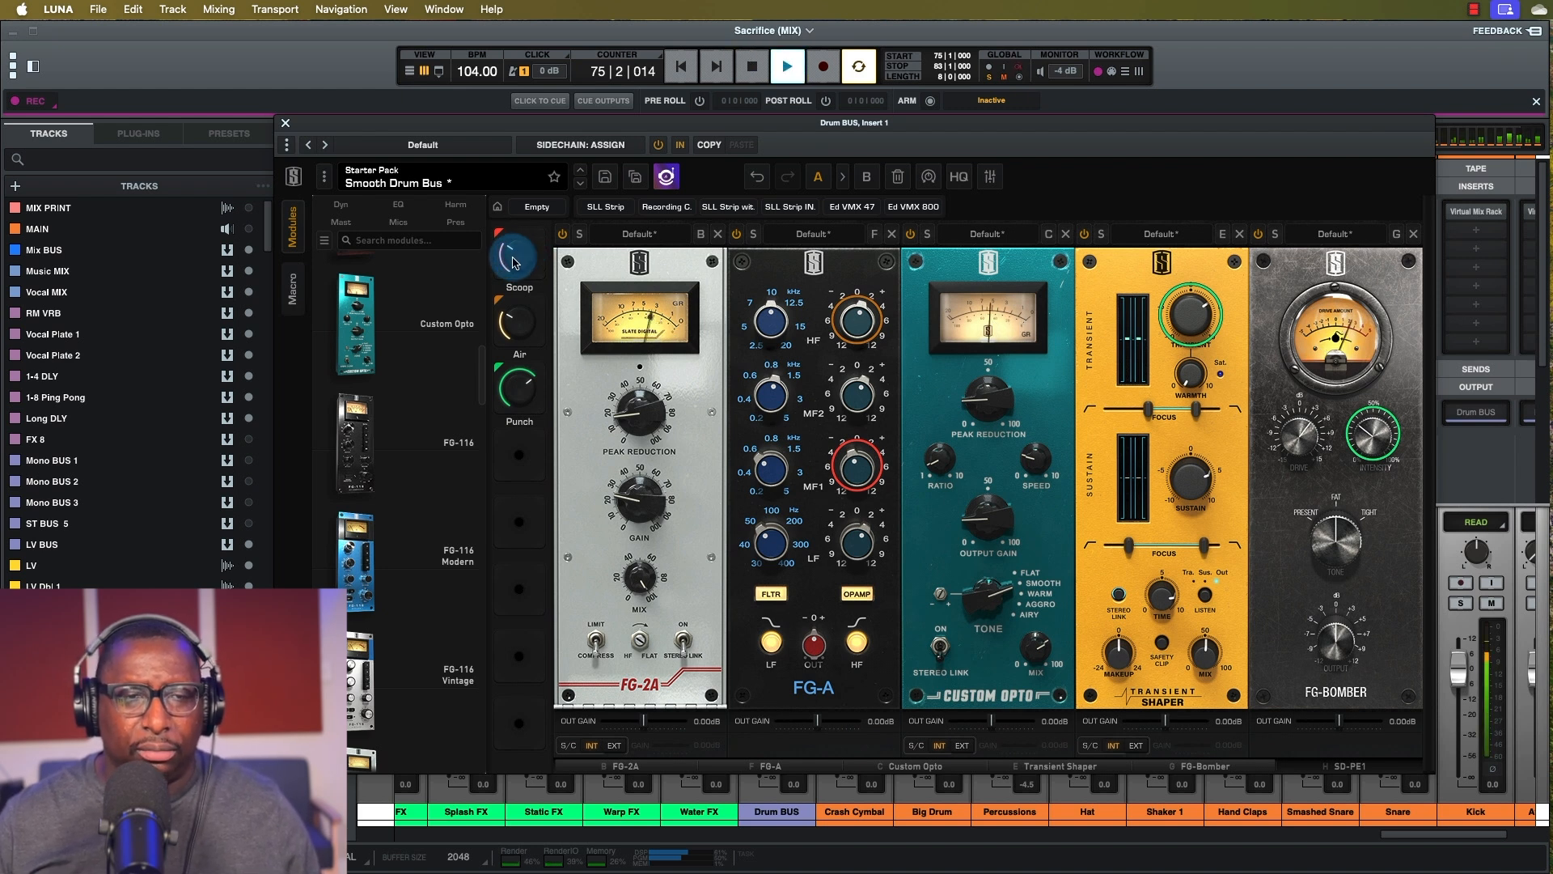
drag(513, 247, 518, 156)
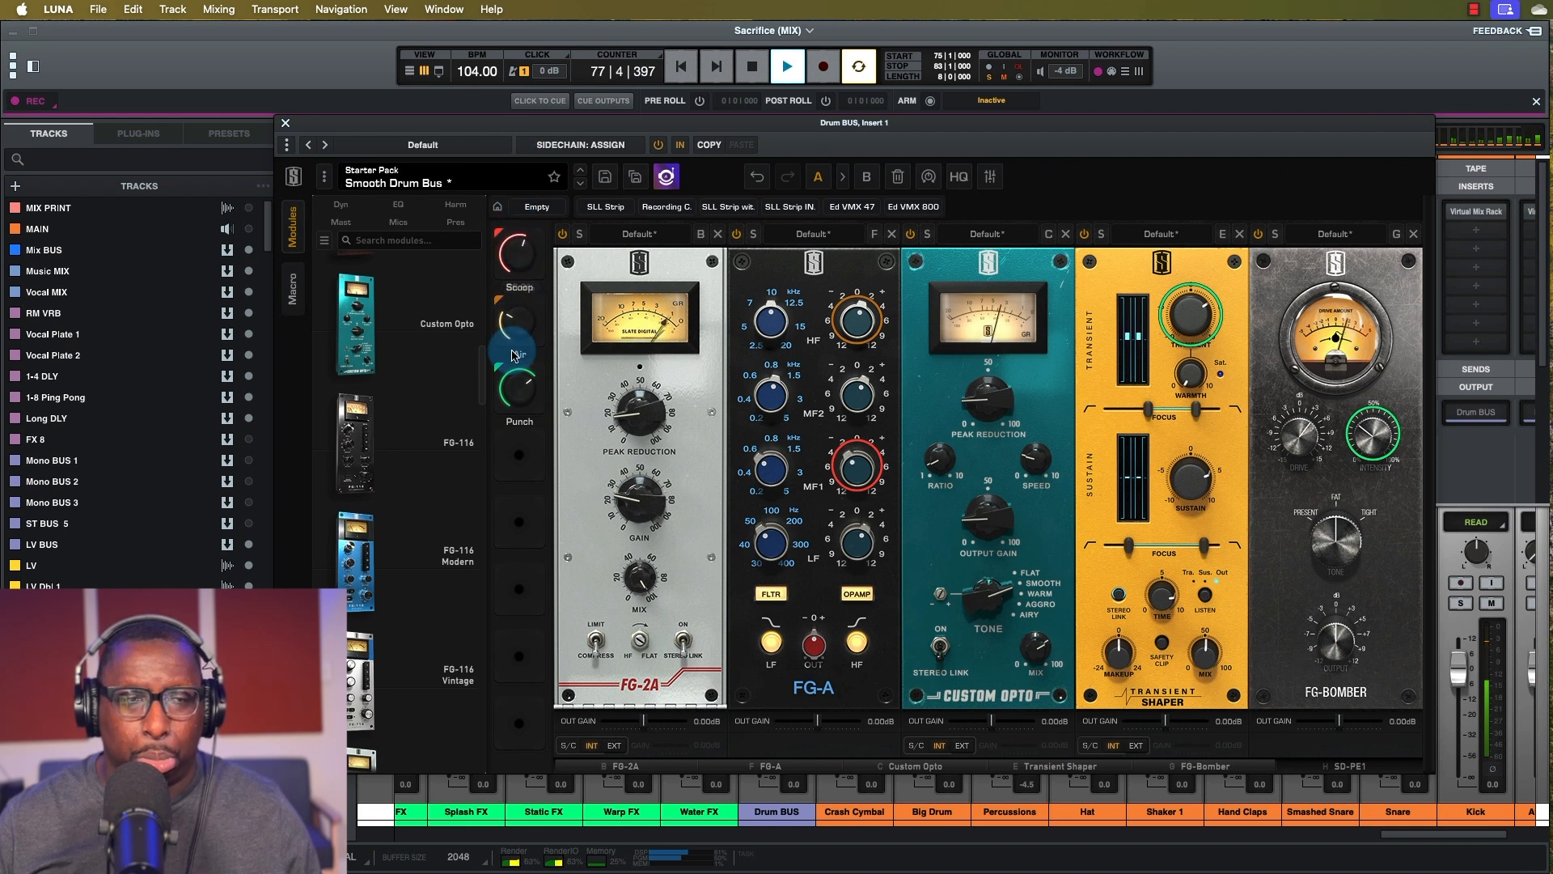
drag(519, 411, 507, 450)
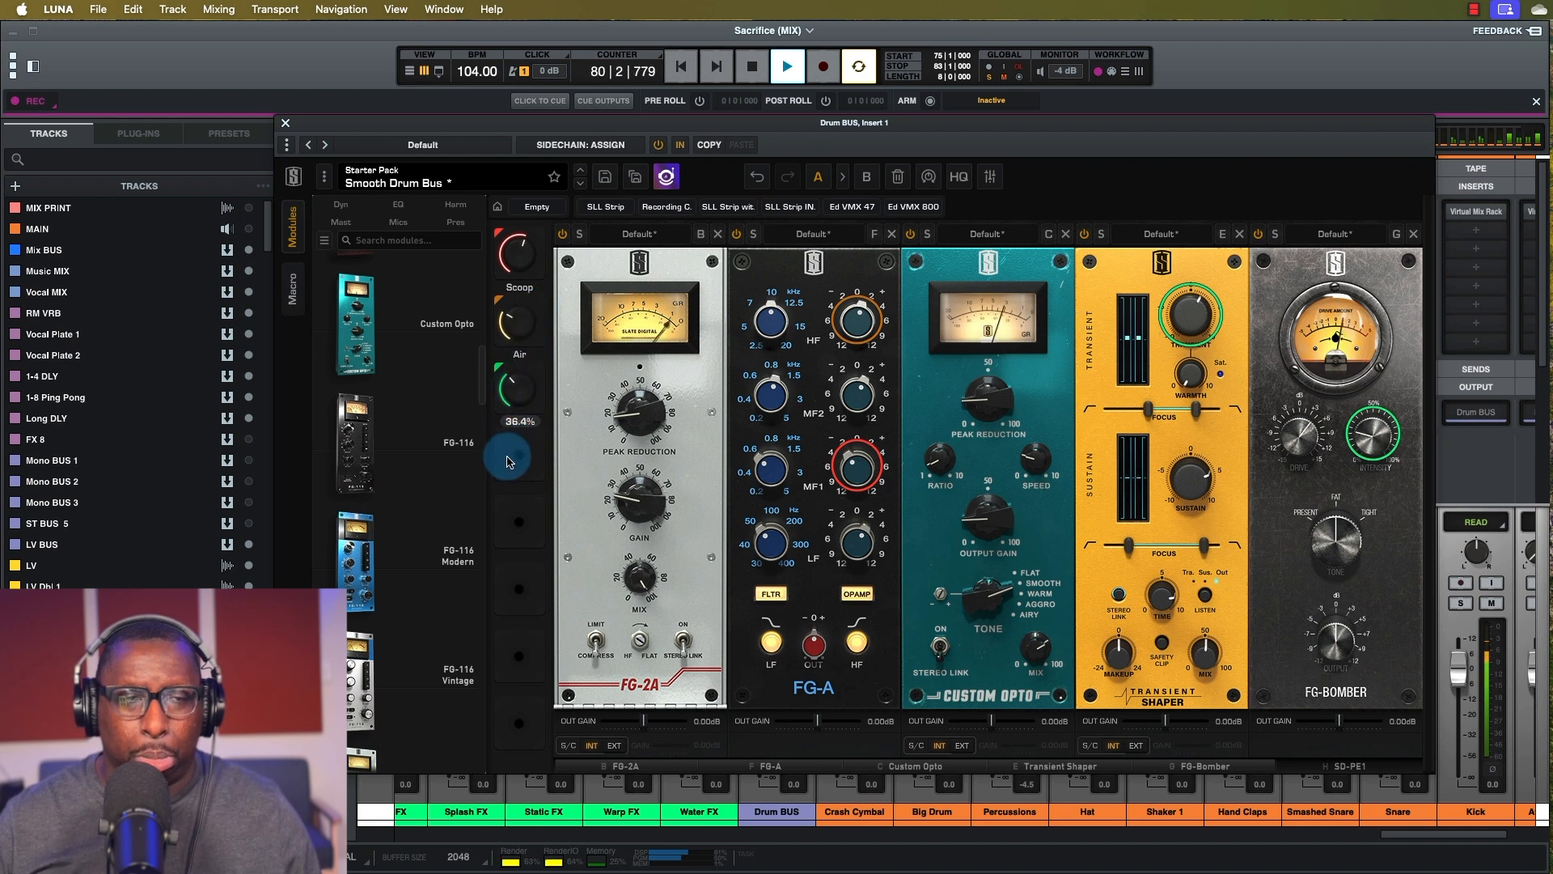
drag(514, 330, 524, 274)
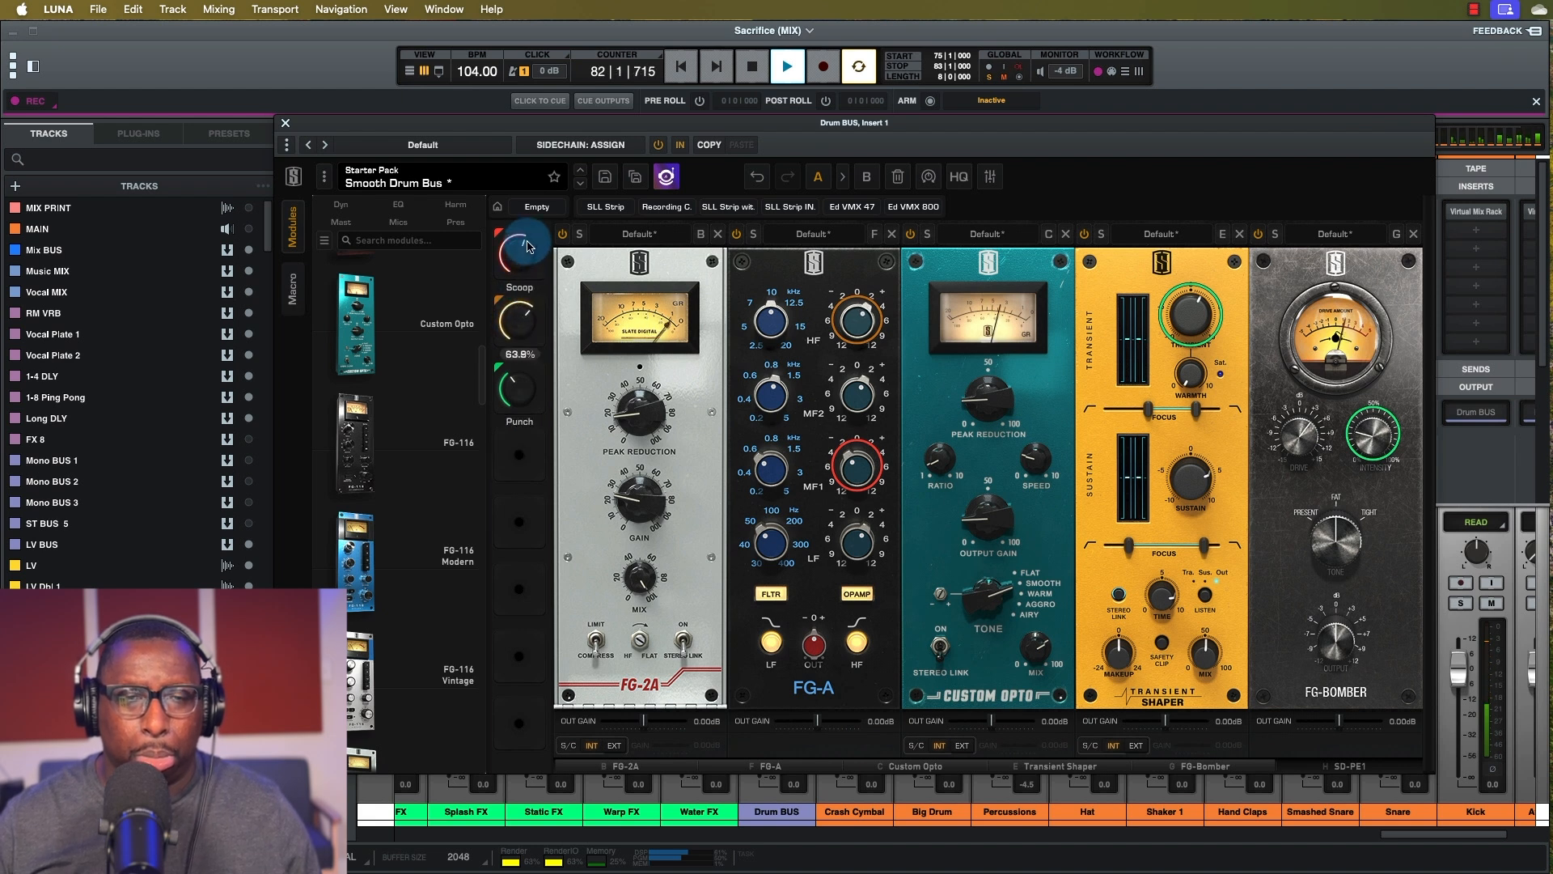
key(space)
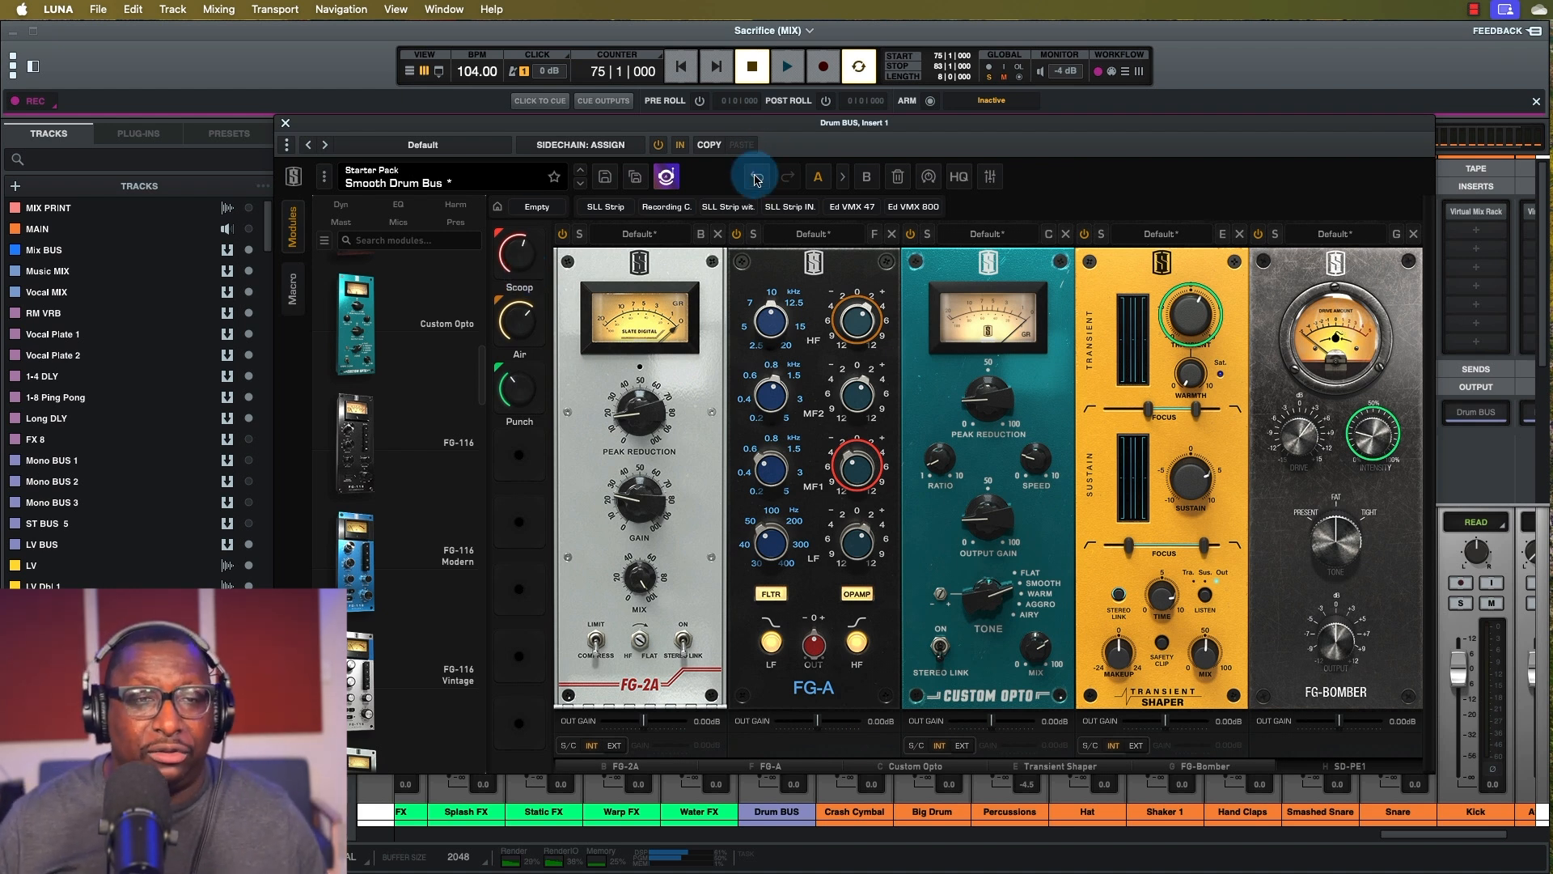
Browse Ed Mix Racks, load the SLL Strip preset, and delete its FG-DYN module.
click(397, 182)
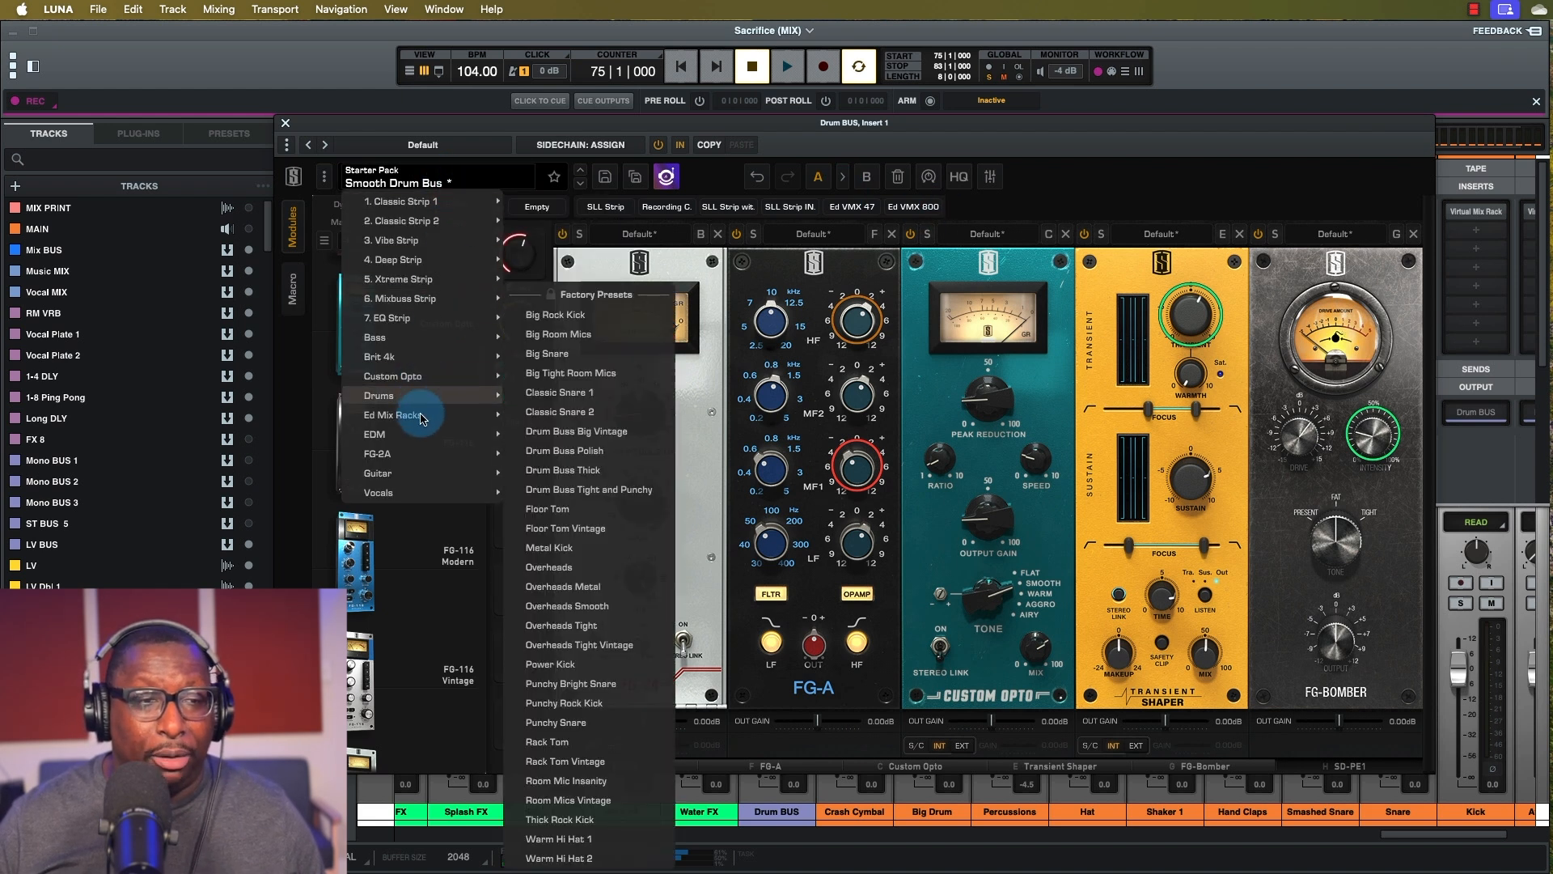
mouse_move(421, 417)
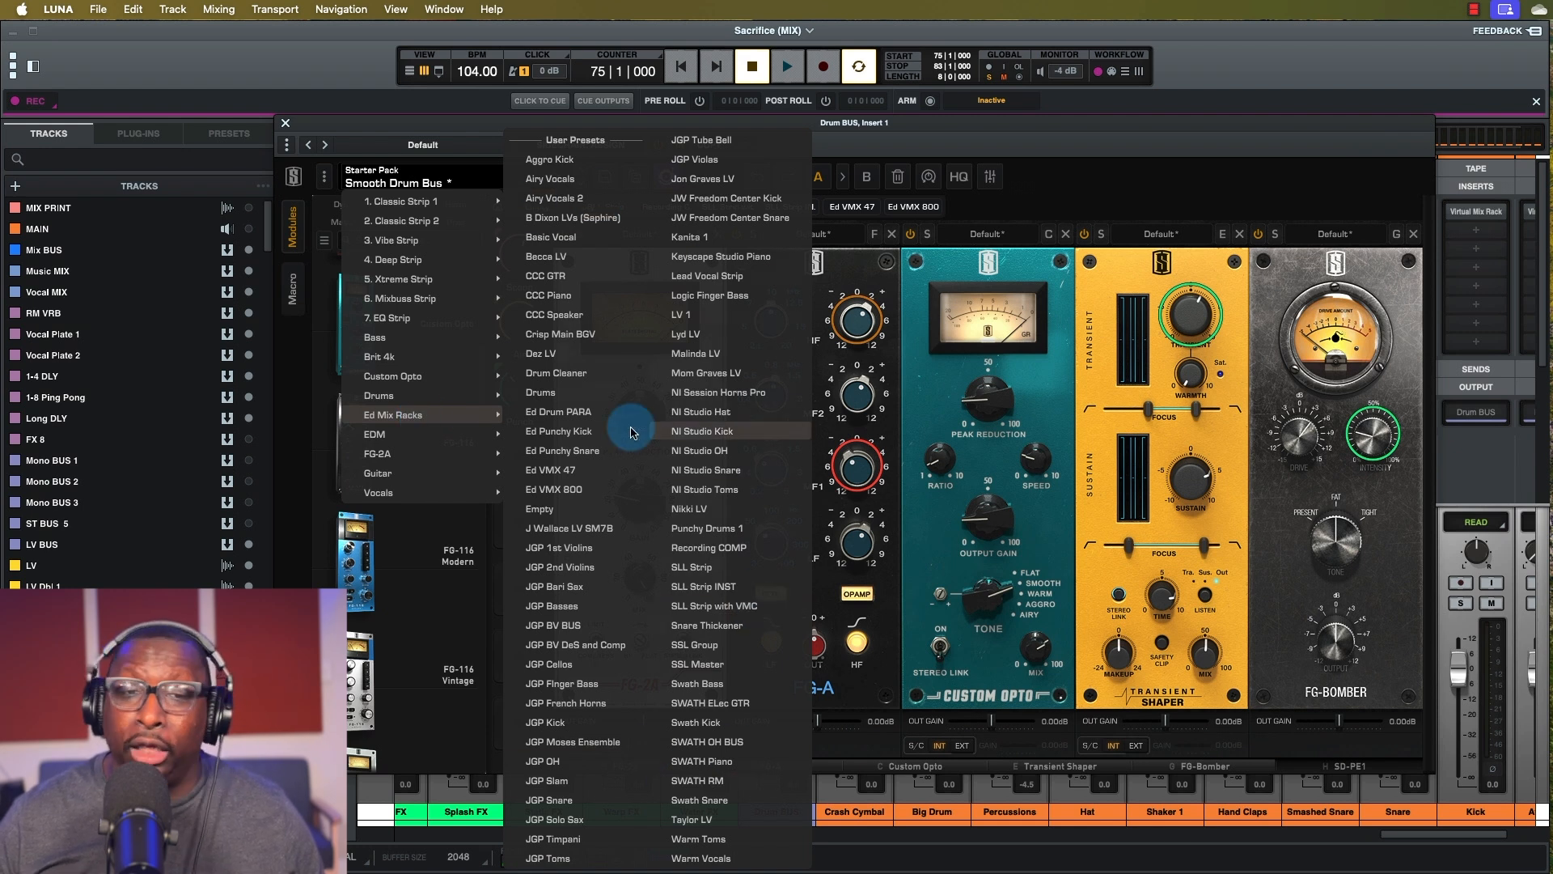
click(973, 151)
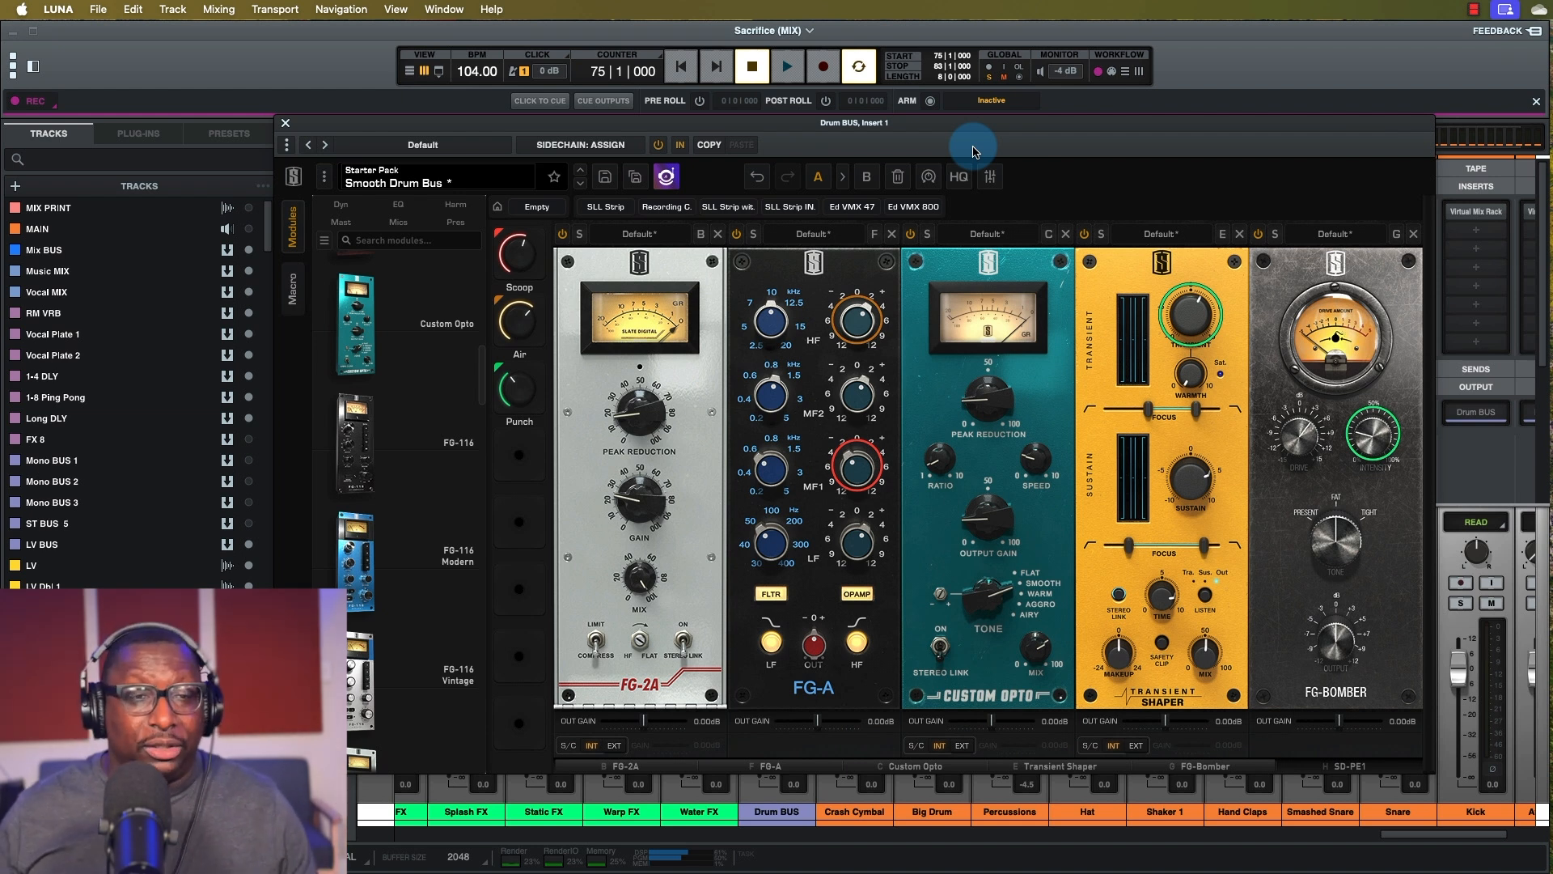
click(607, 209)
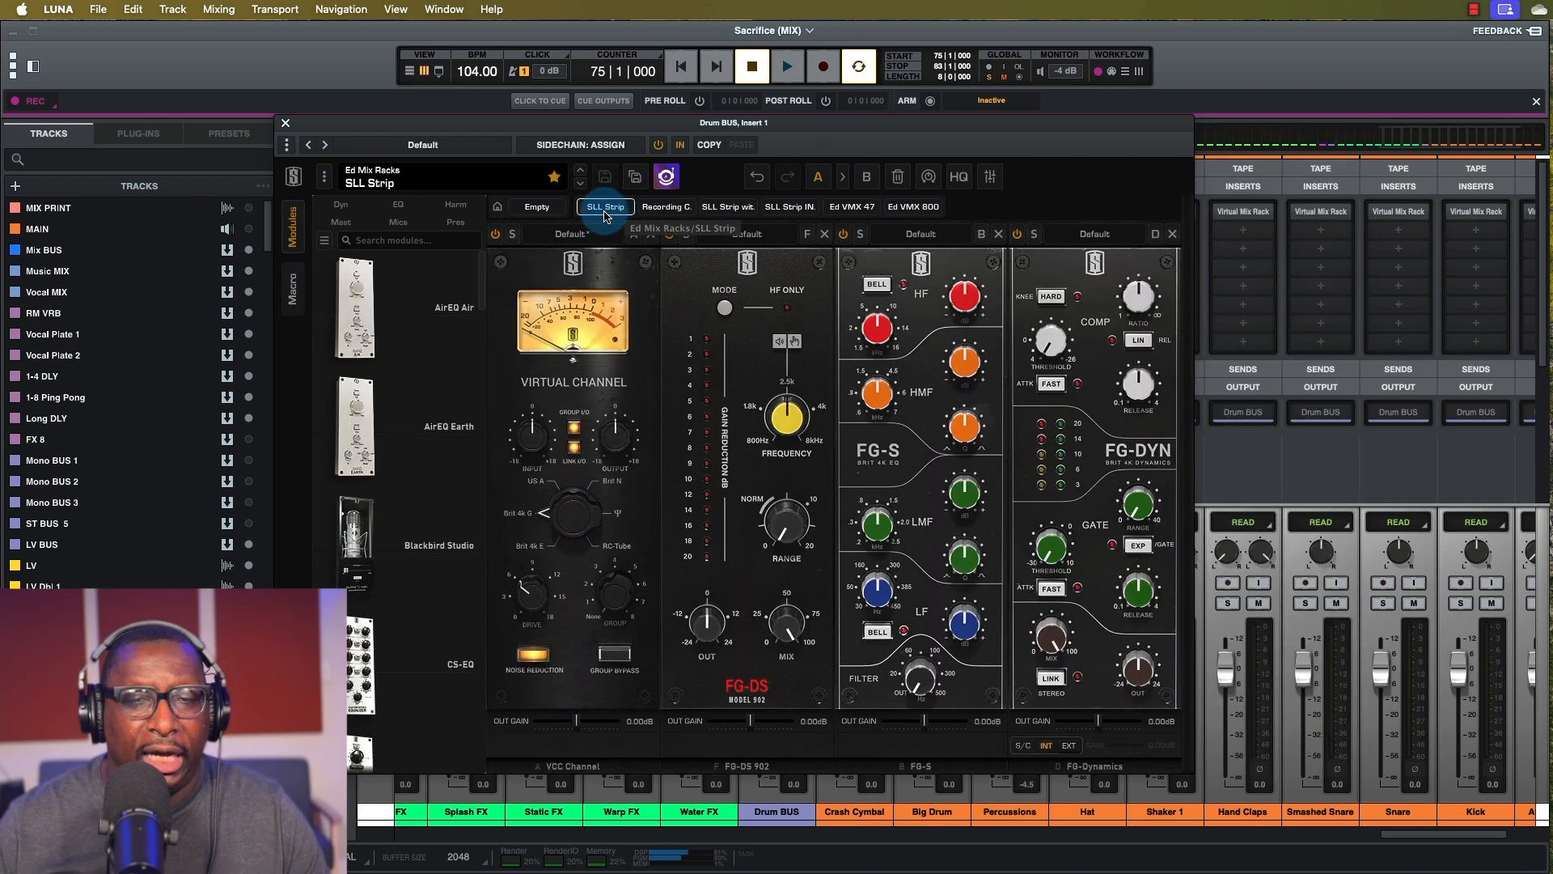
click(1172, 233)
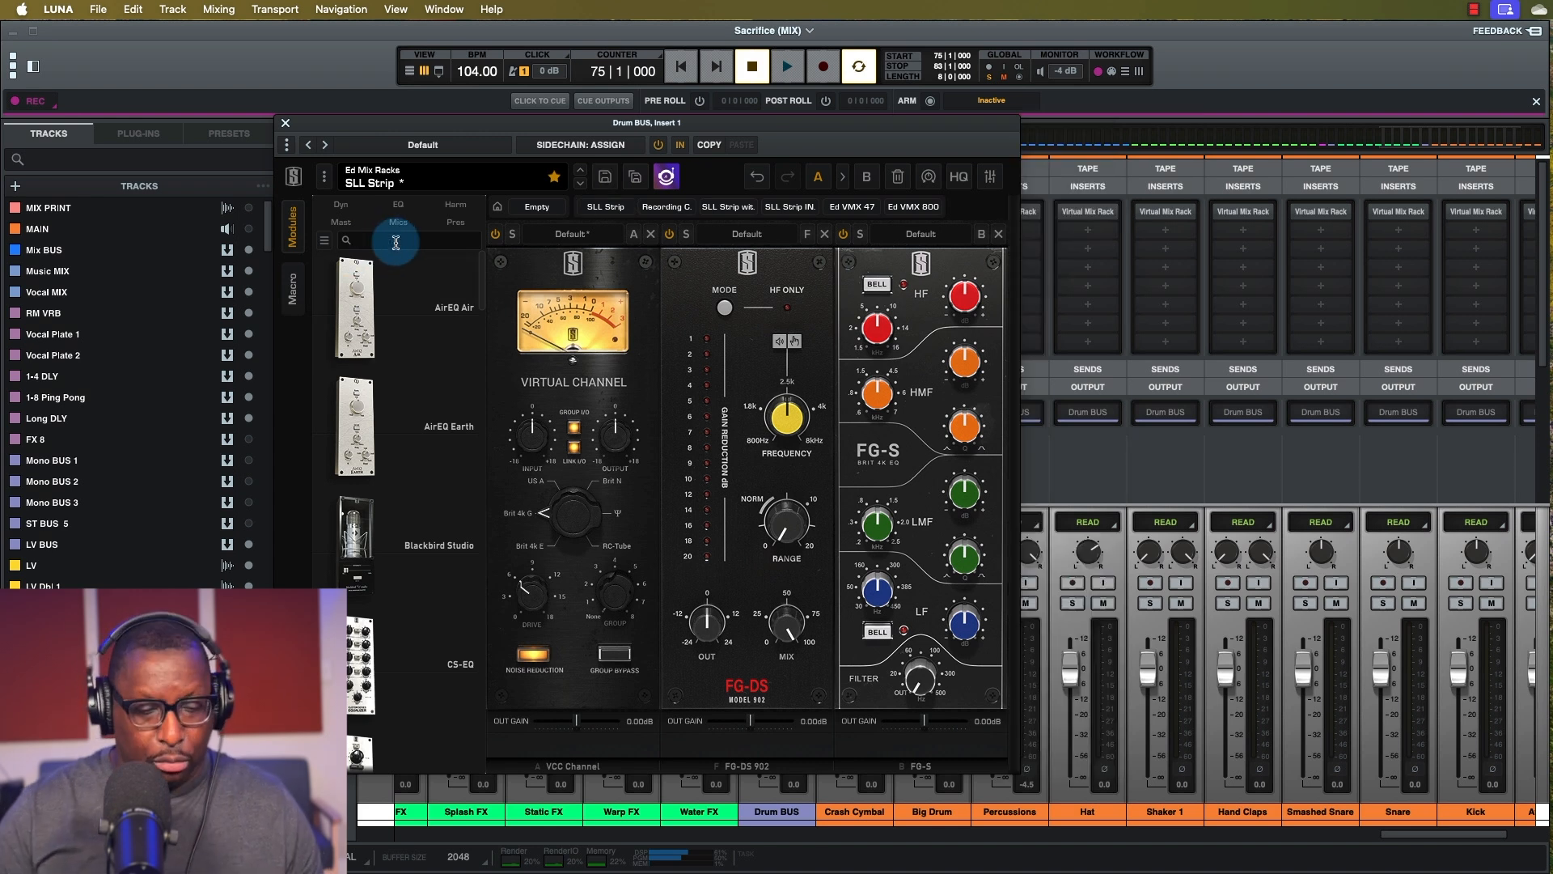
Search the modules for 'stre' and add FG-Stress after FG-S at the chain's end.
text(dist)
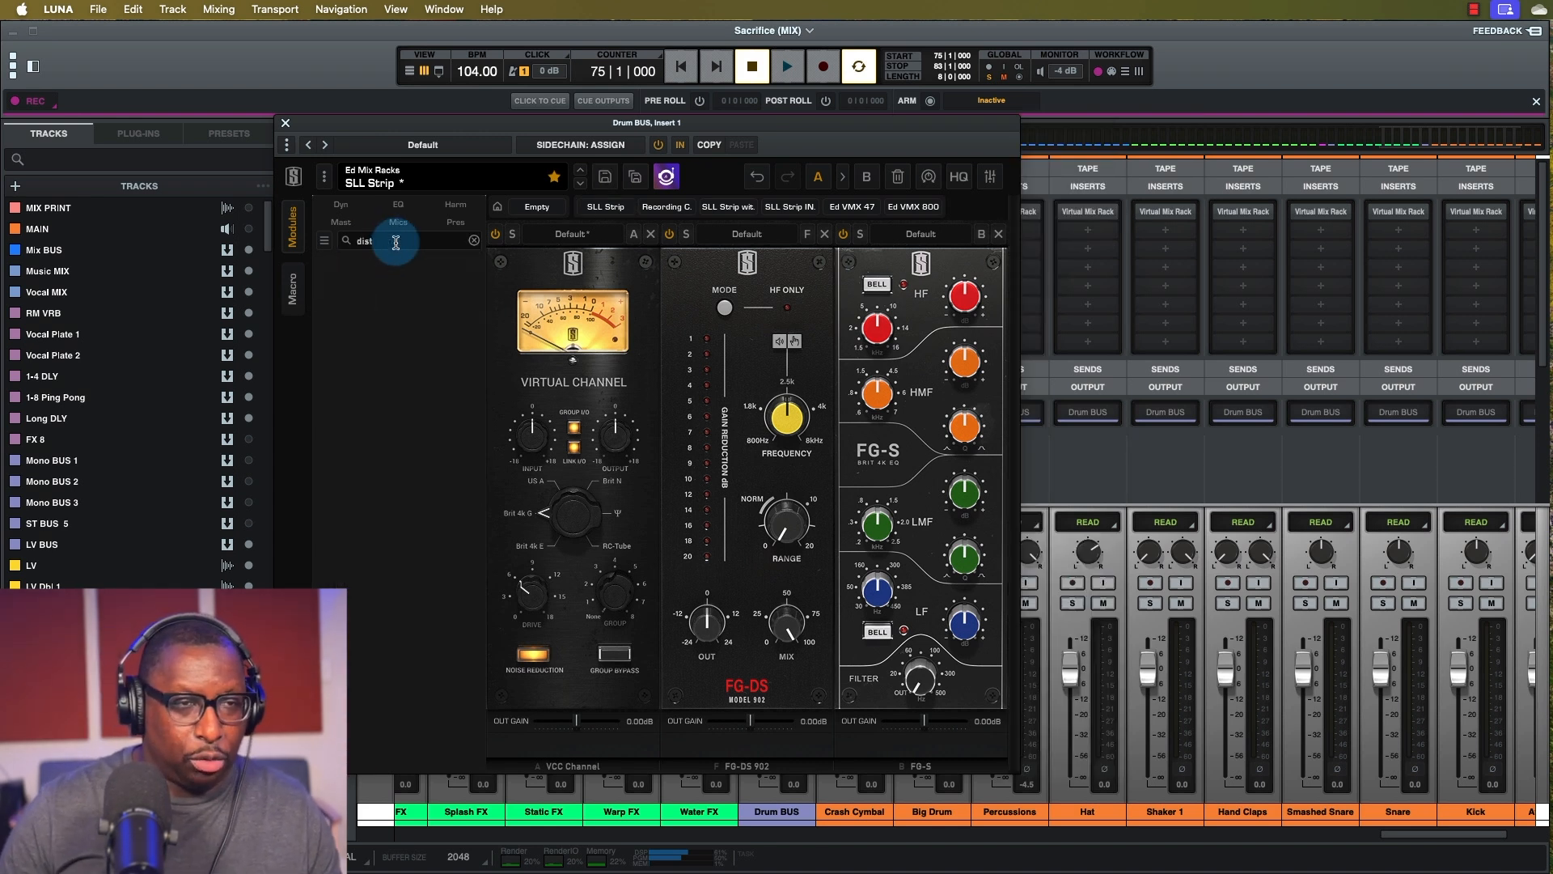
key(BackSpace)
key(BackSpace)
key(BackSpace)
key(BackSpace)
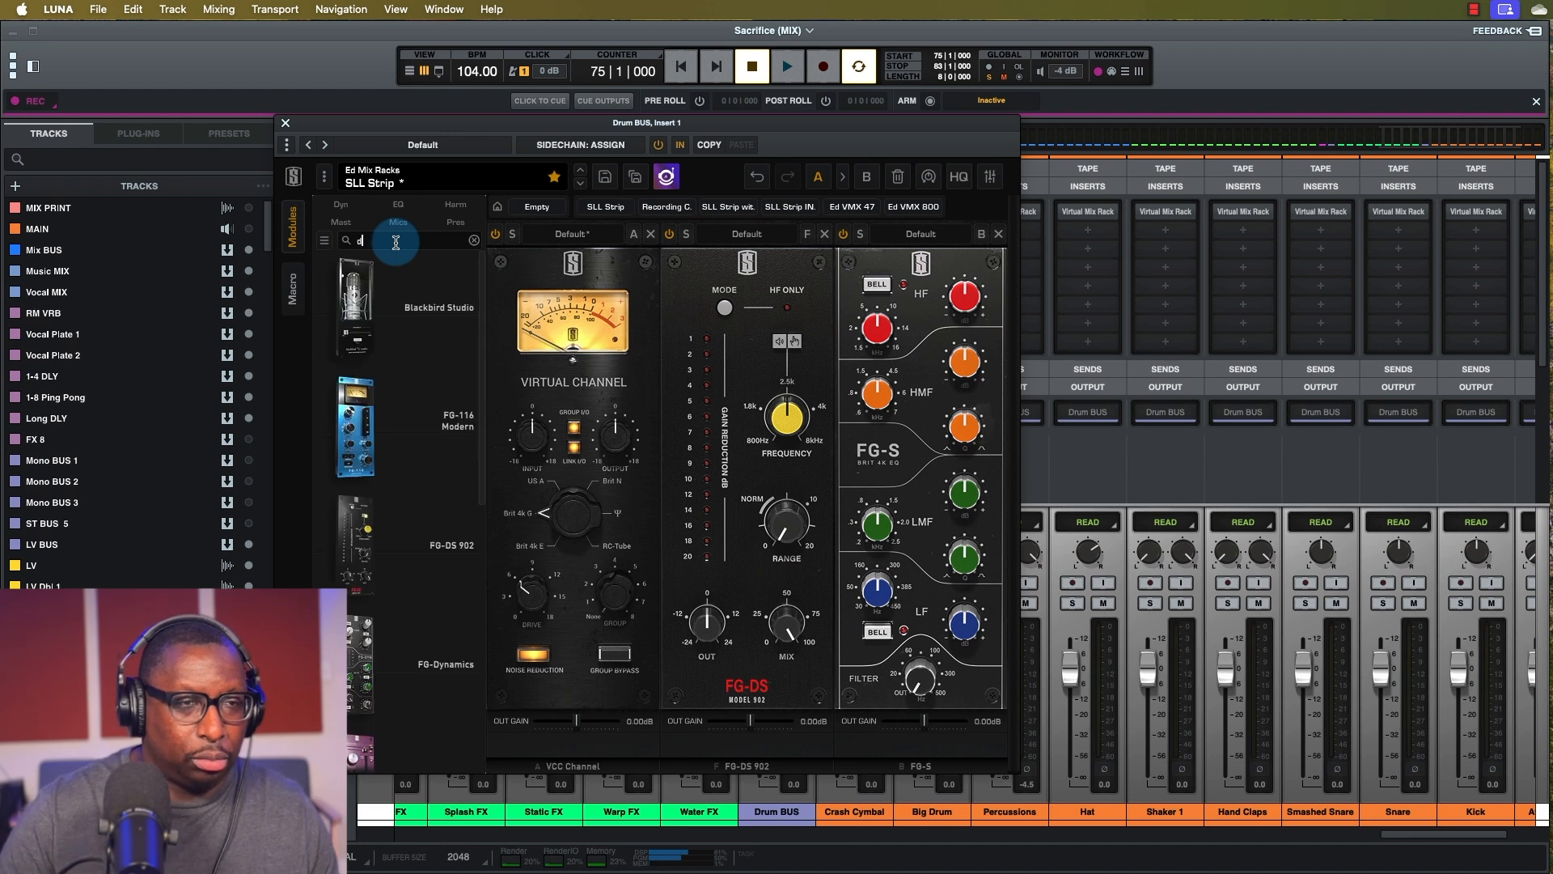
text(stre)
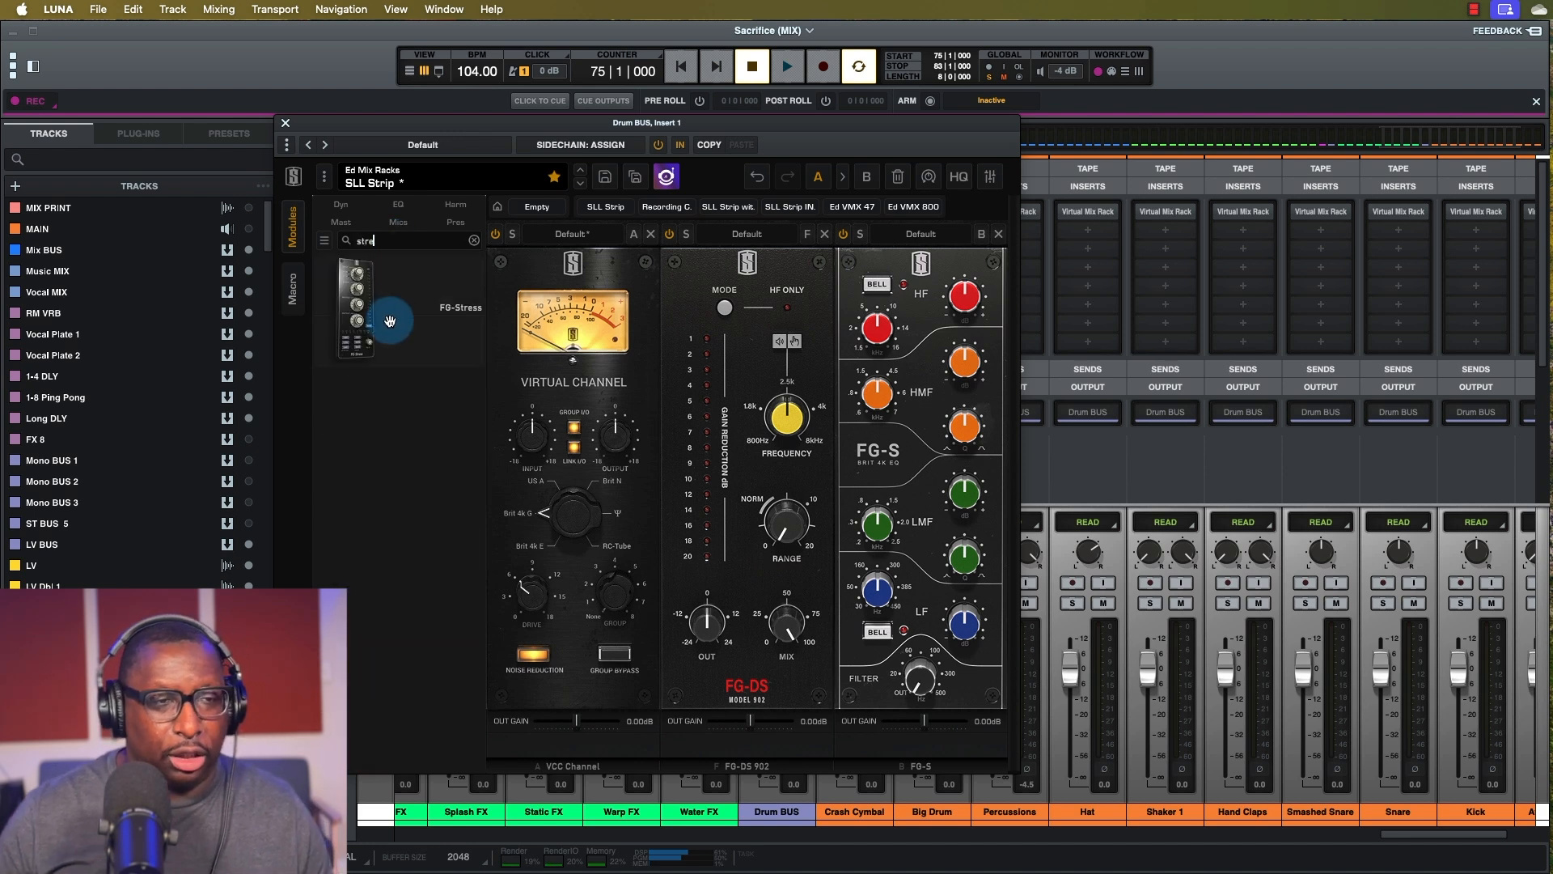
drag(375, 308, 1075, 346)
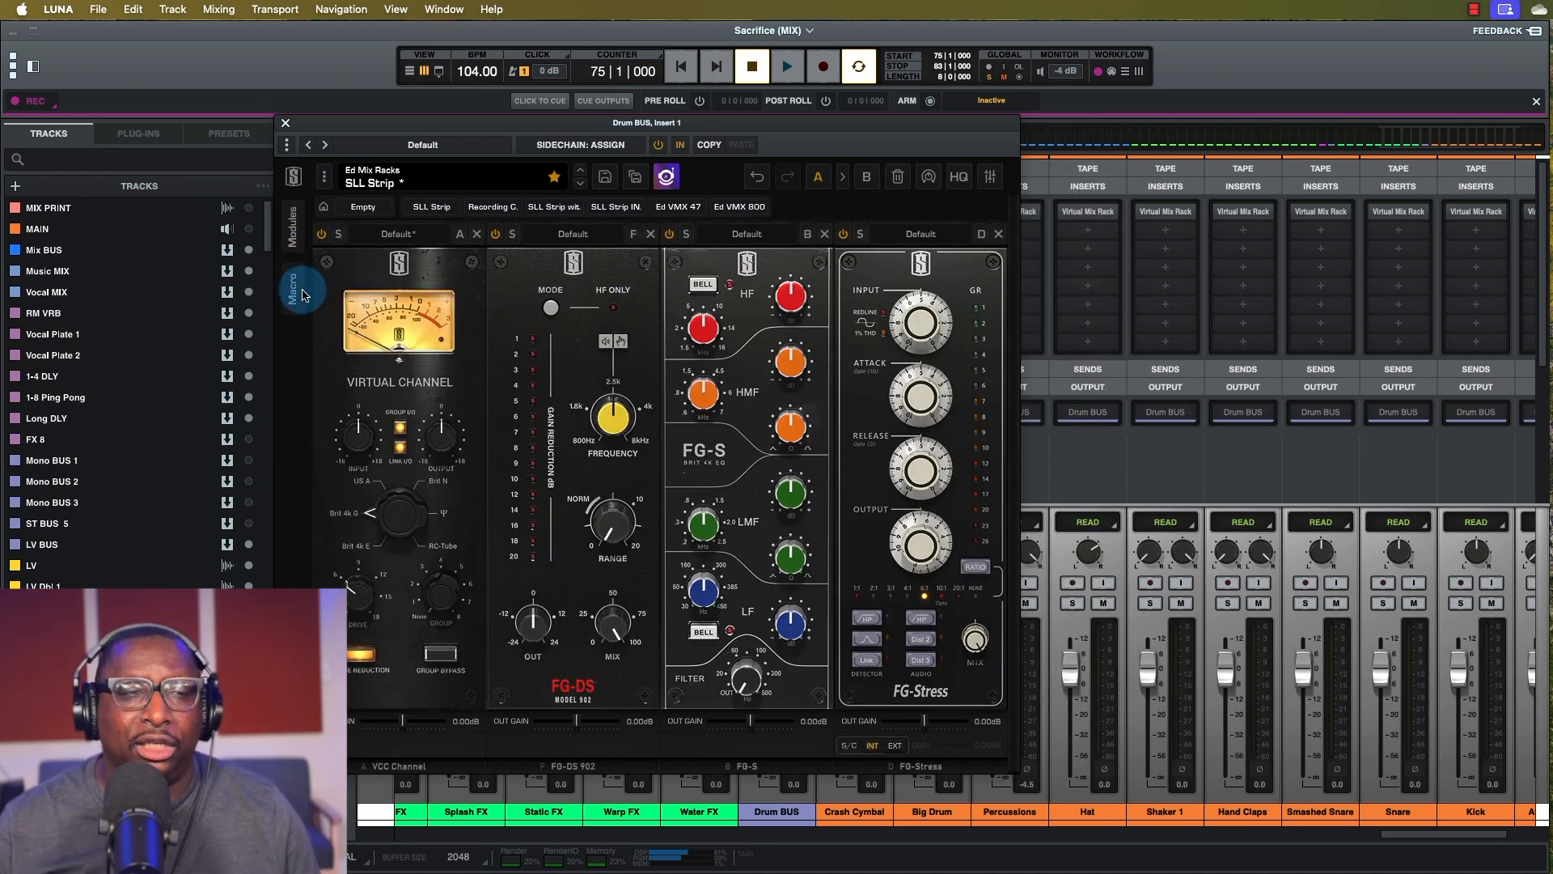
click(293, 289)
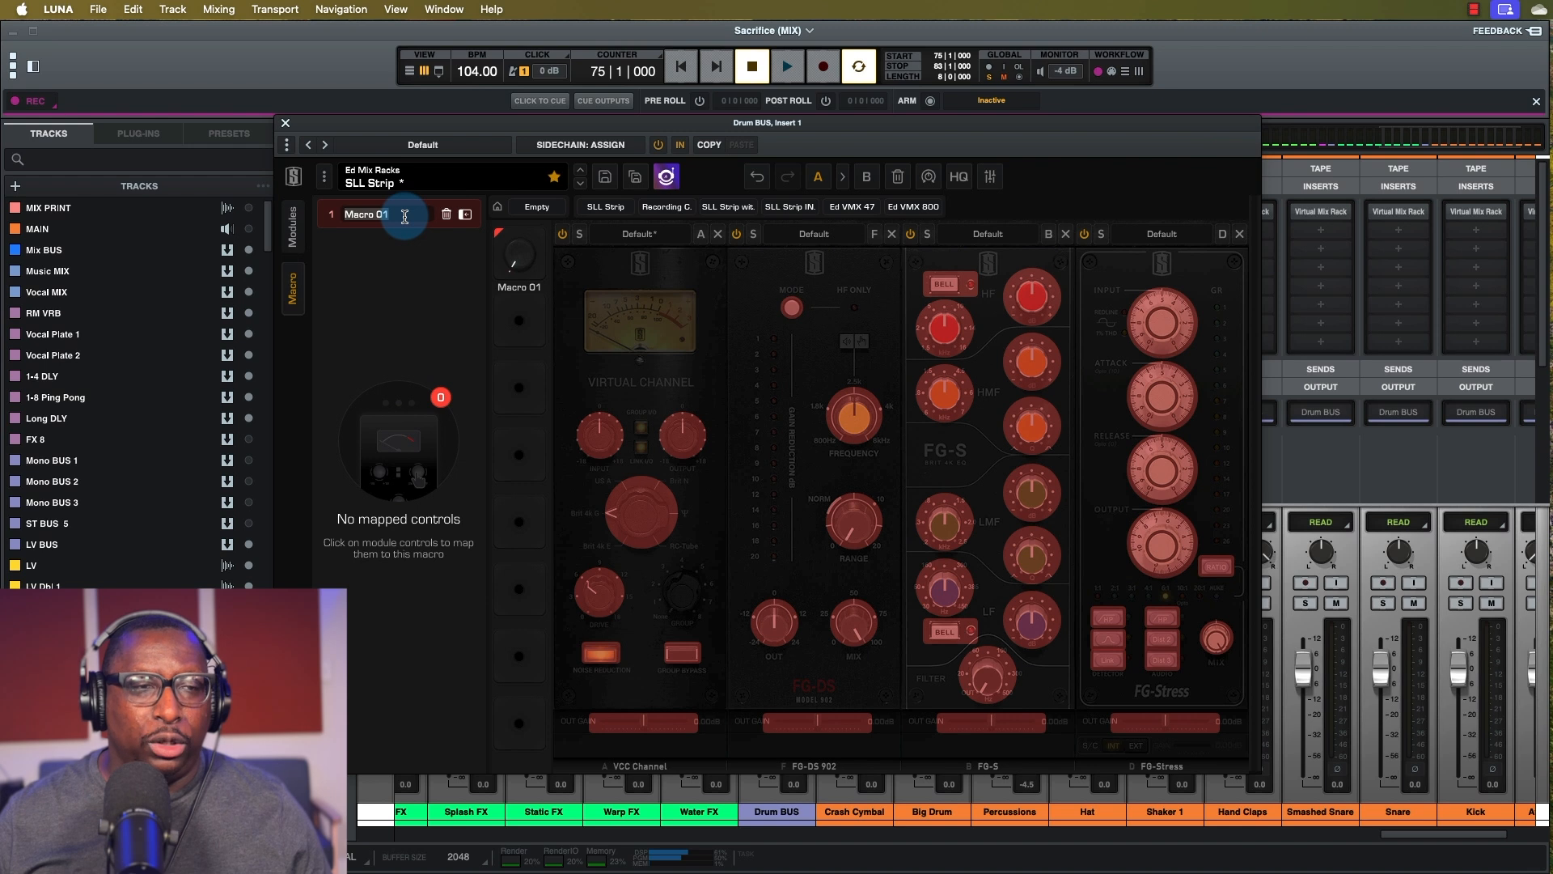
Rename Macro 01 of the SLL Strip rack to 'Lighten'.
text(Li)
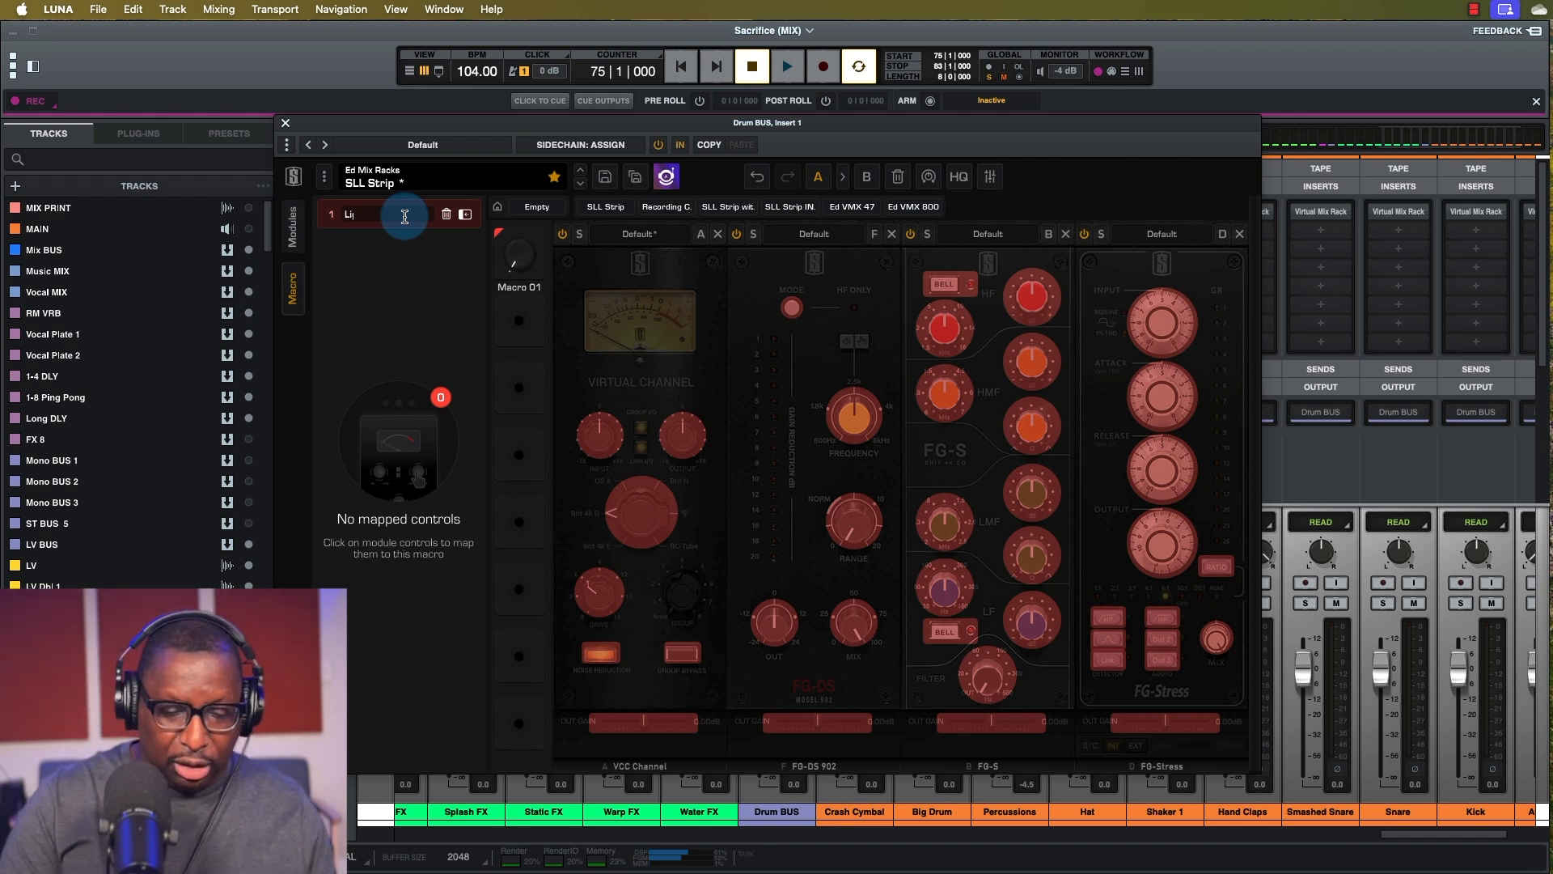
text(ghten)
key(Return)
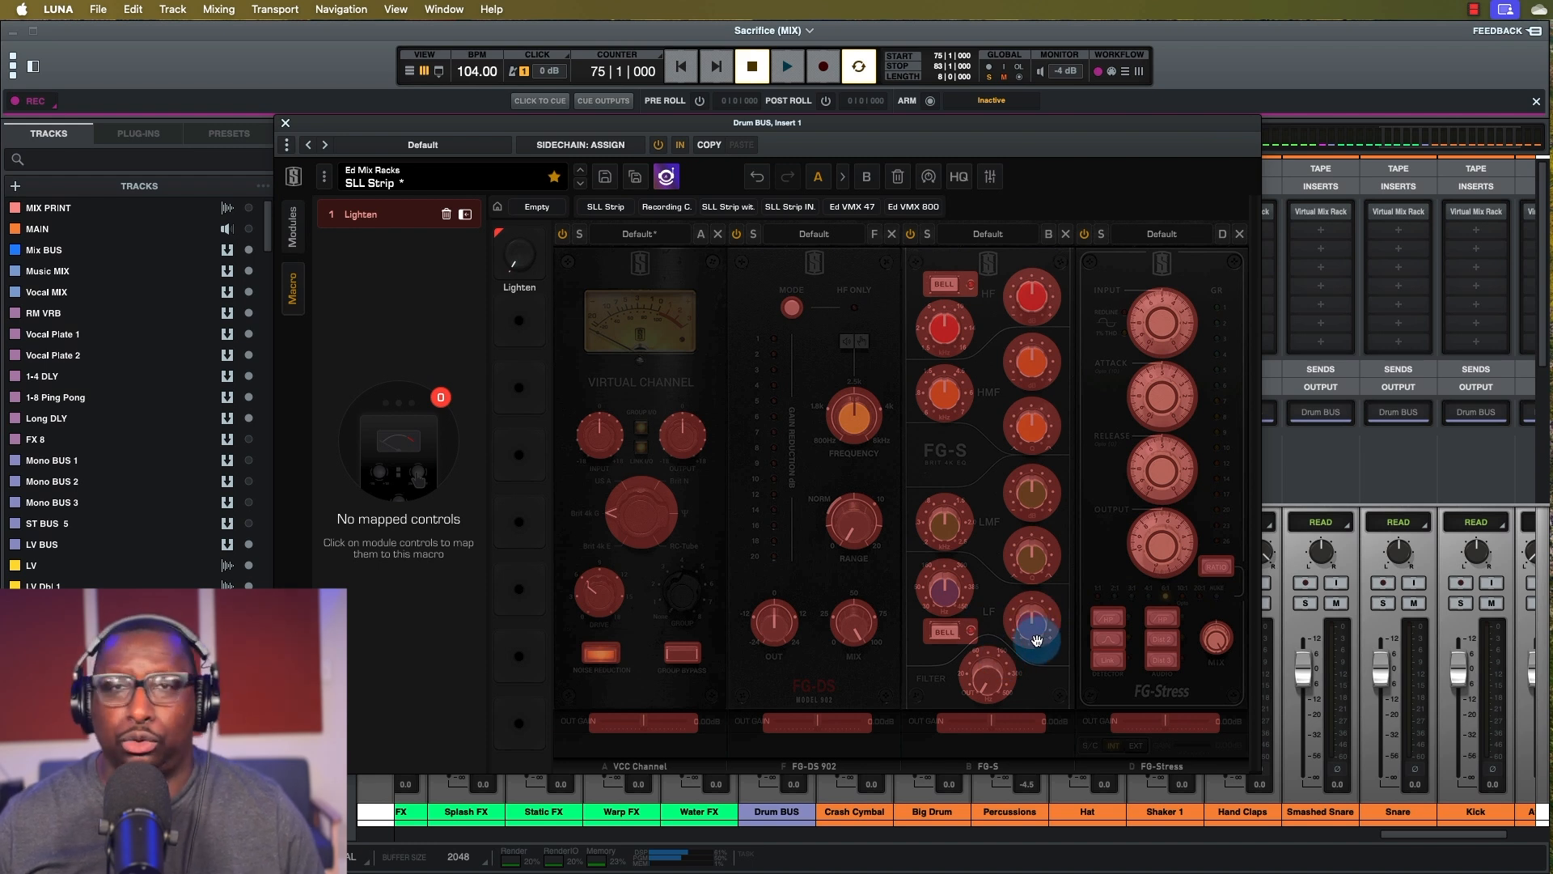
drag(1036, 640, 518, 259)
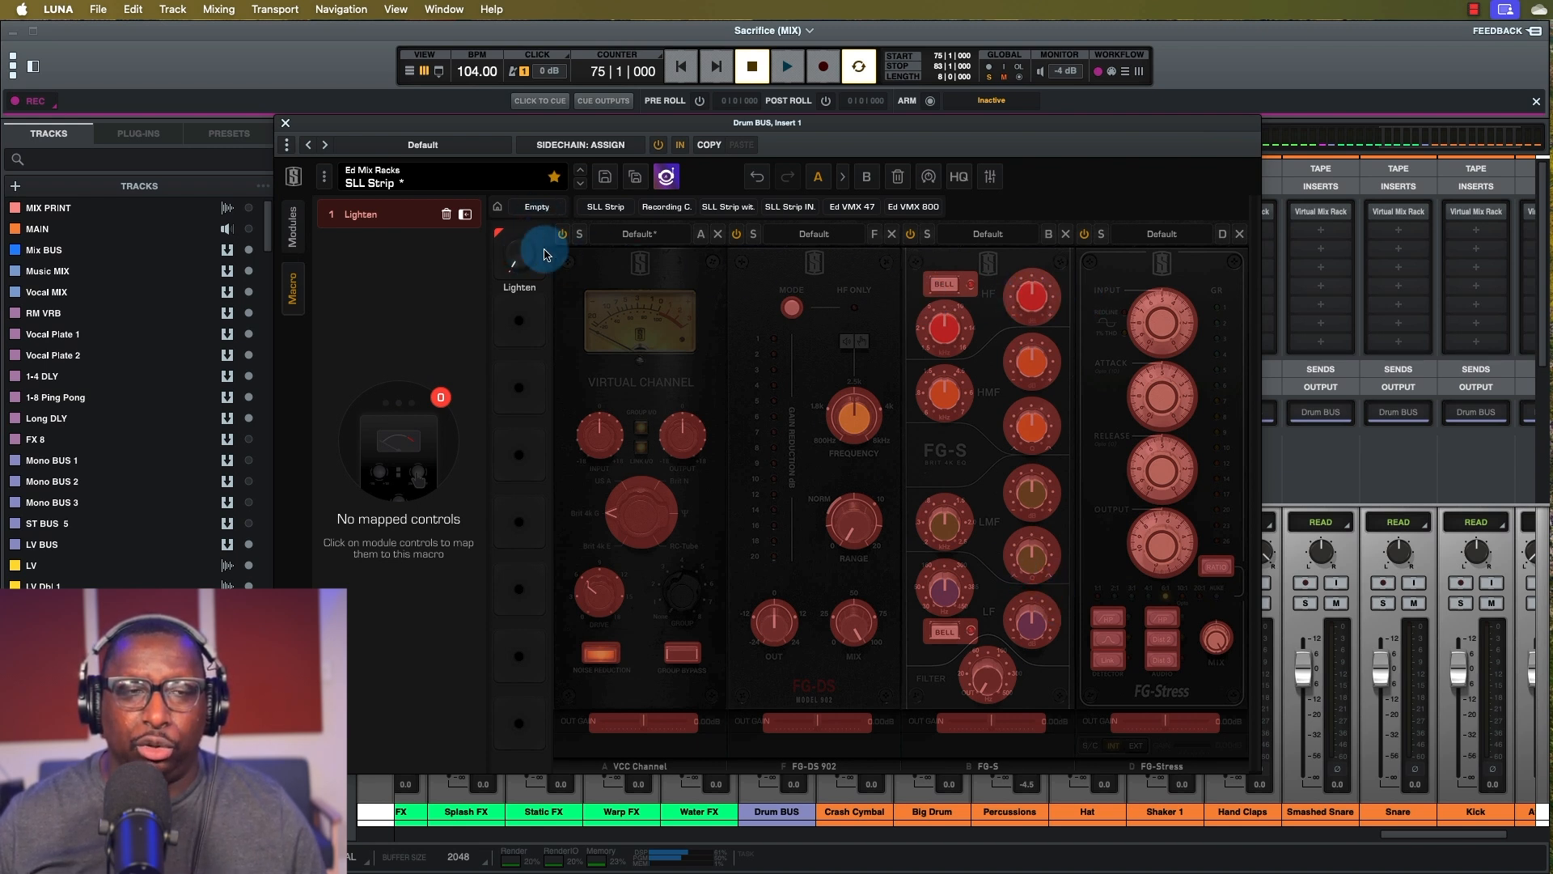
Map FG-S HF Gain and LF Gain to Lighten and test the macro's sweep.
click(1029, 295)
click(1033, 621)
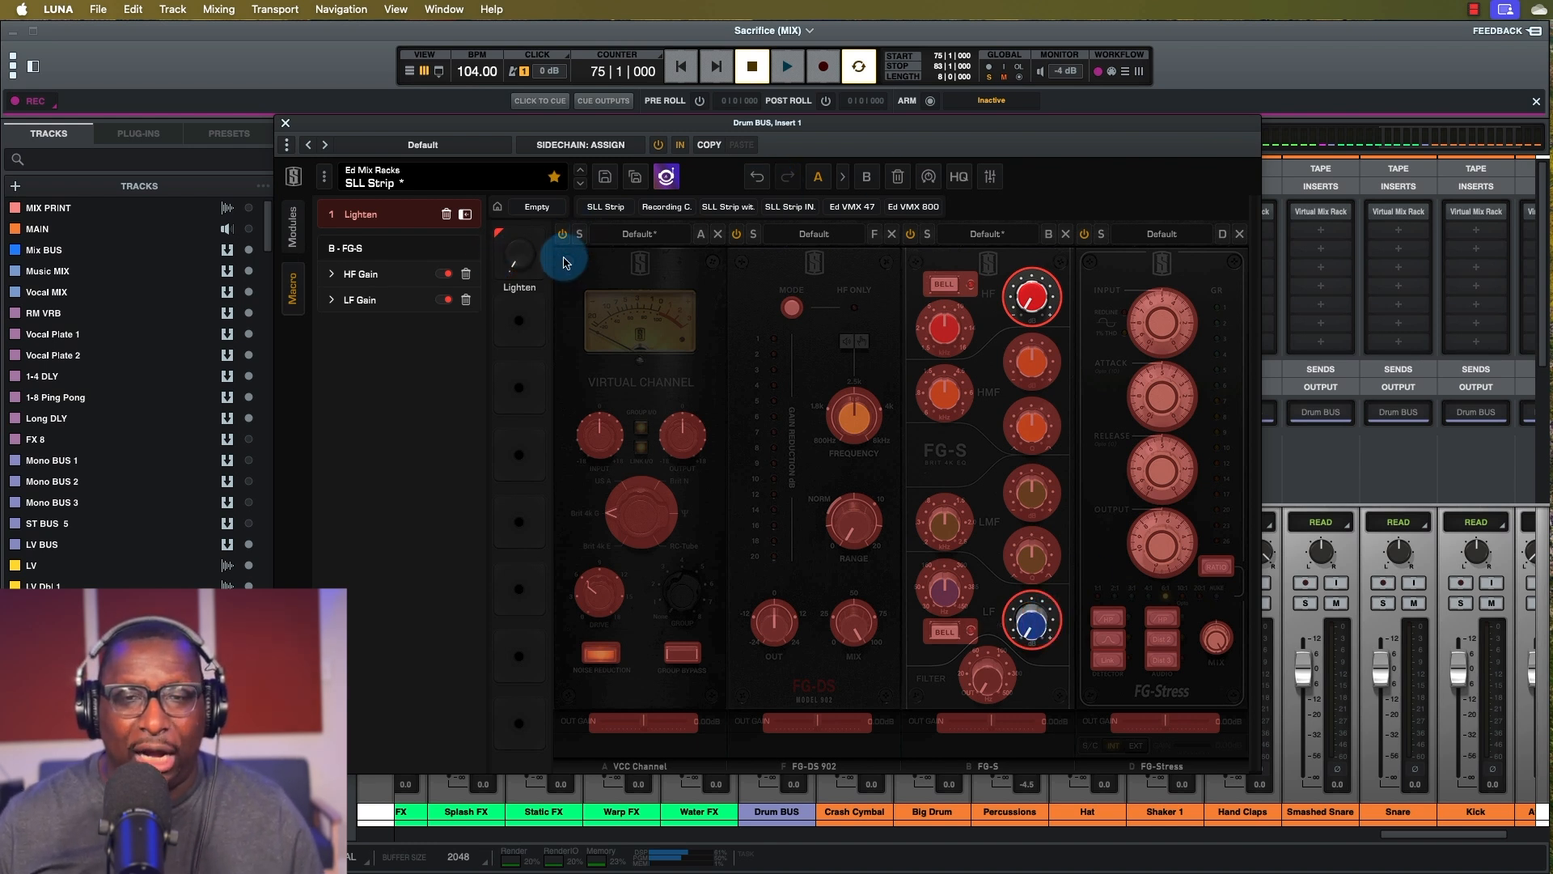
drag(513, 267, 523, 143)
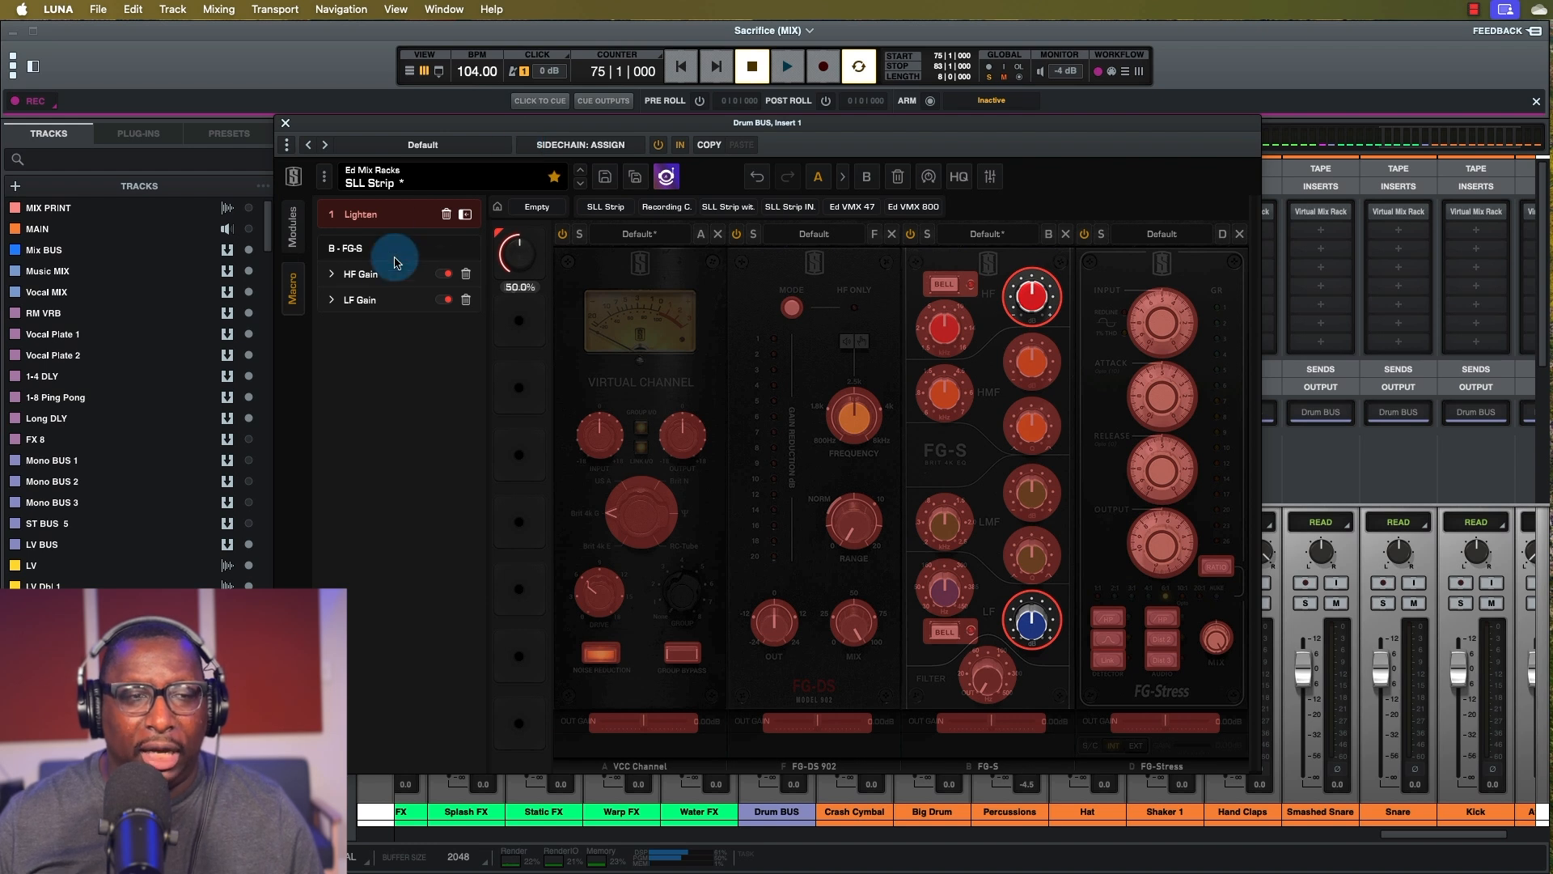
click(332, 273)
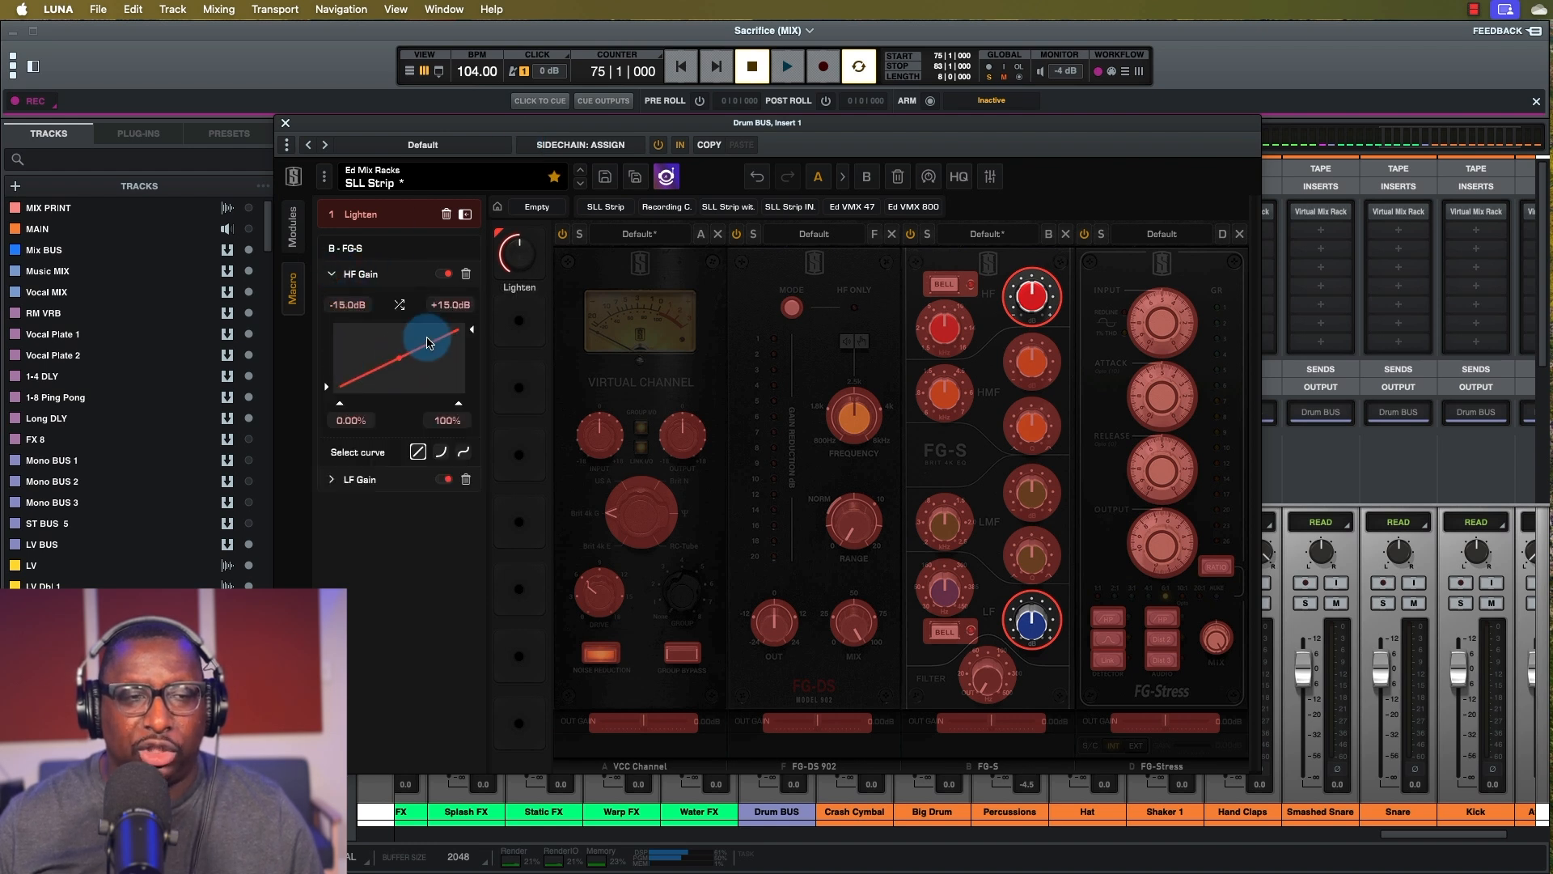
click(330, 483)
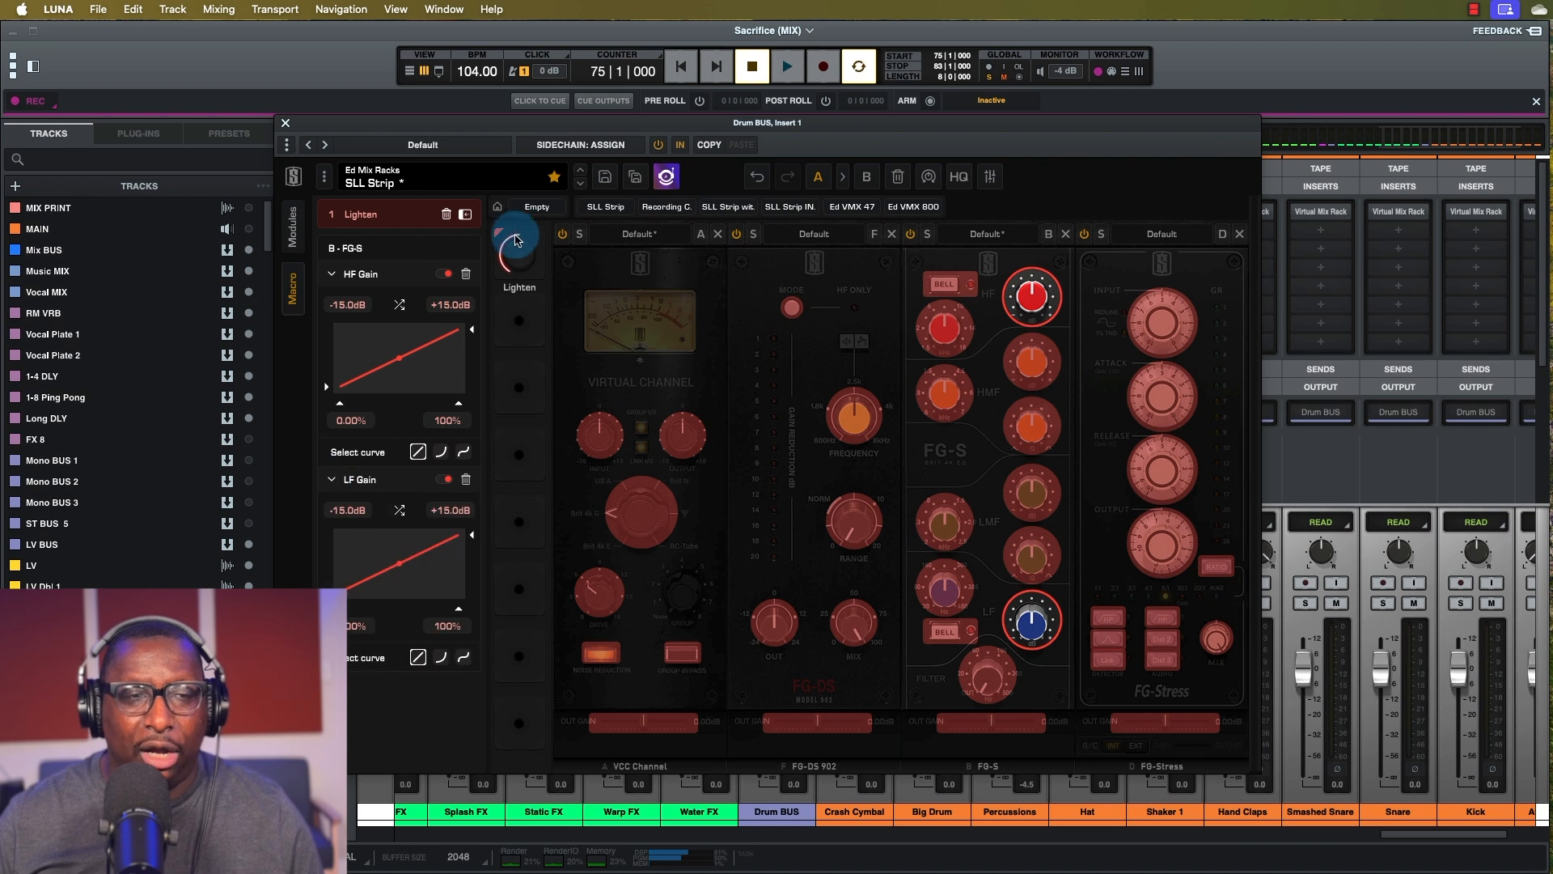
drag(520, 254, 521, 212)
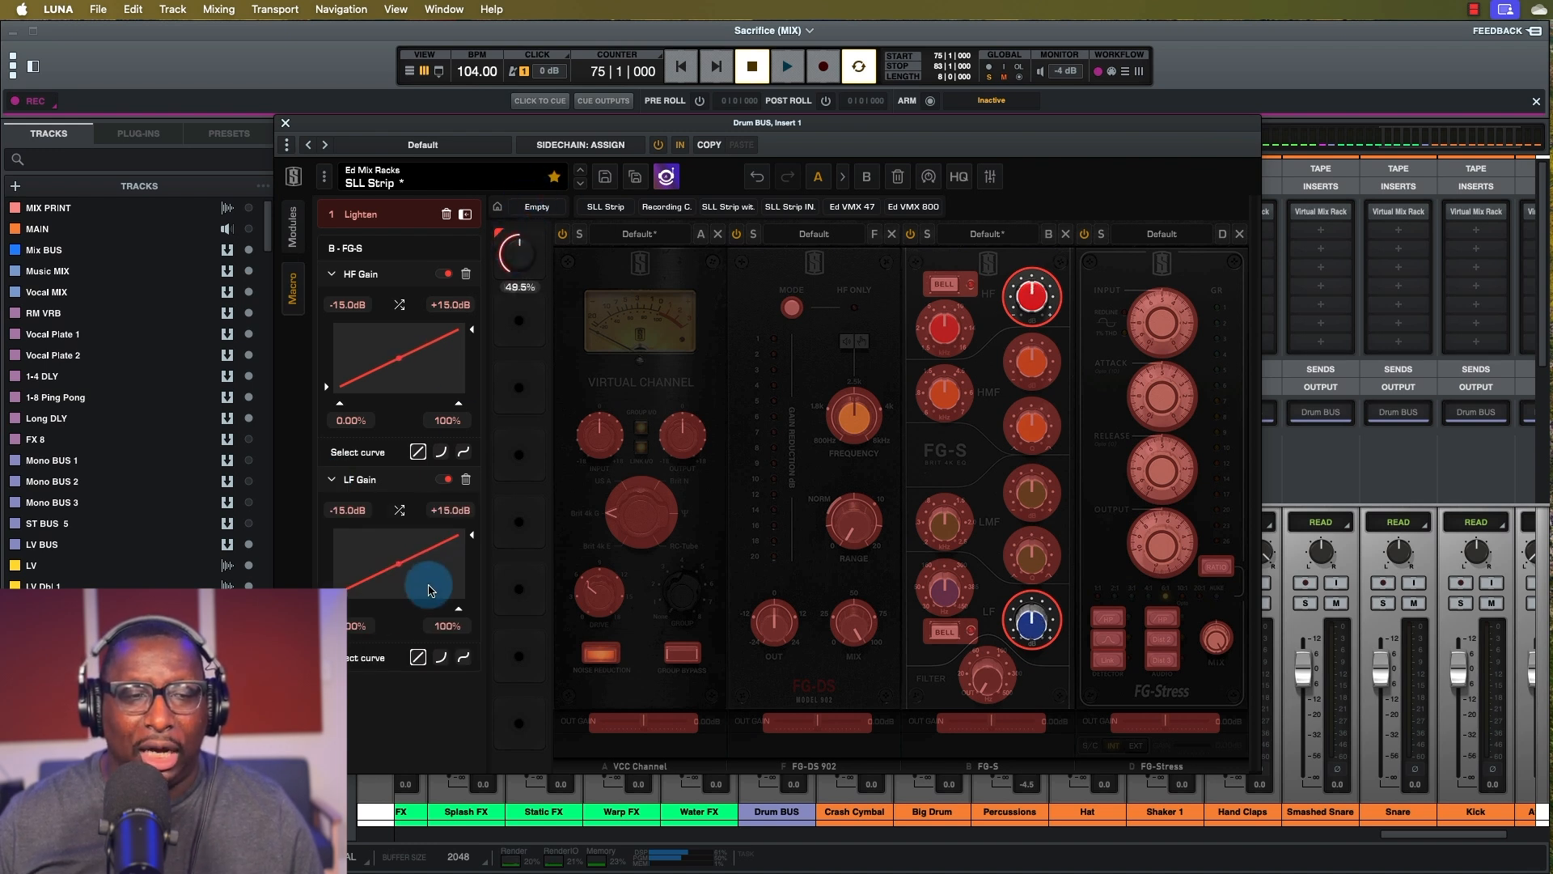
mouse_move(334, 499)
mouse_down()
mouse_move(328, 594)
mouse_move(332, 510)
mouse_up()
Invert LF Gain to +15 to -15 dB and start the HF Gain curve at 0%.
drag(472, 534, 466, 641)
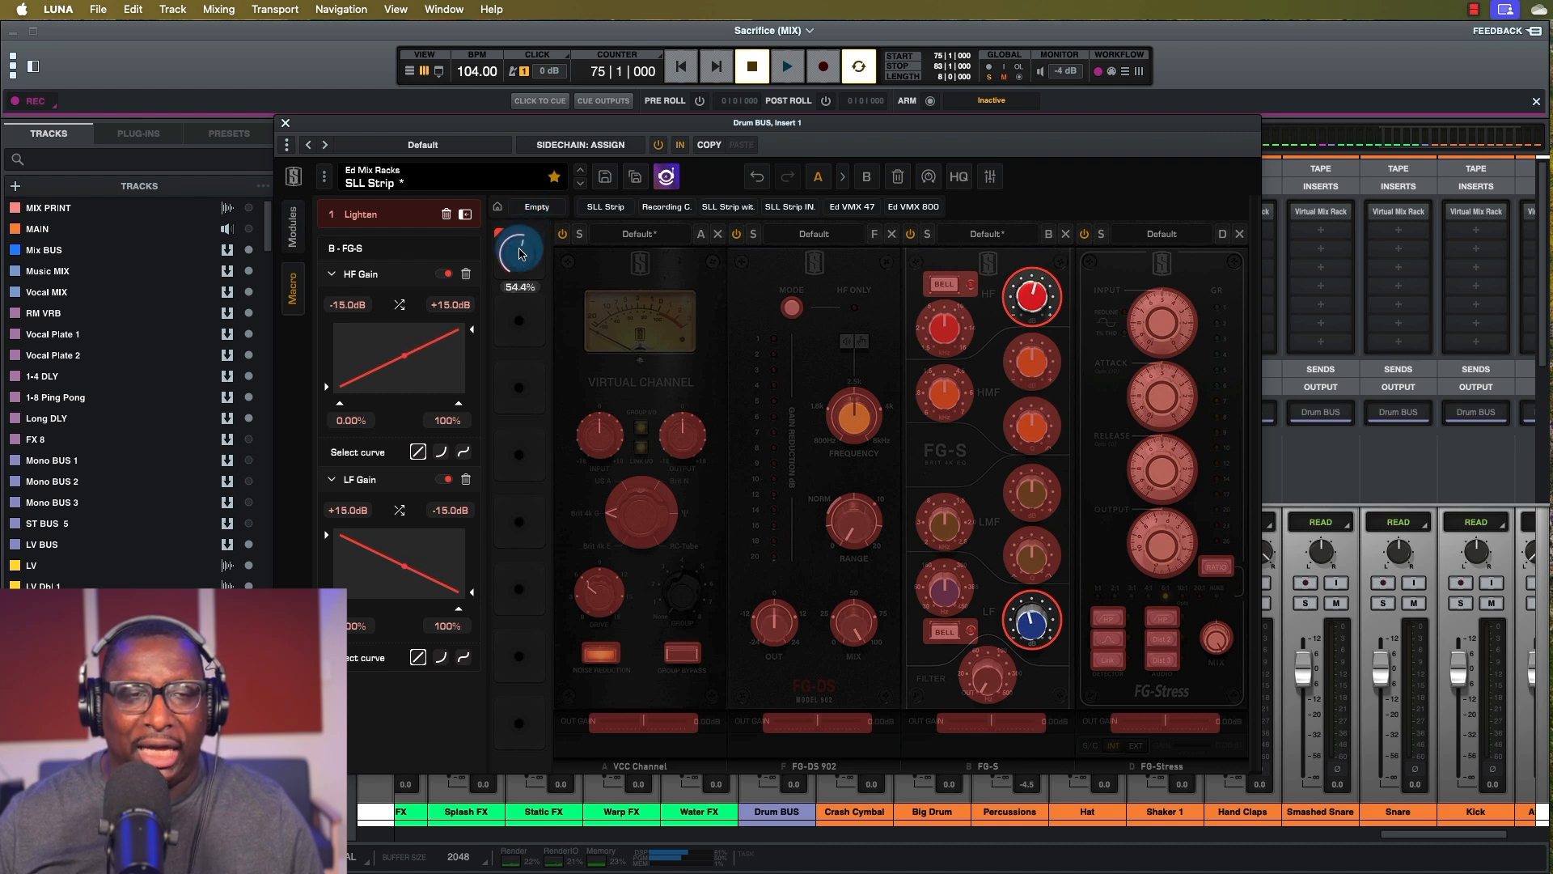
drag(517, 257, 518, 252)
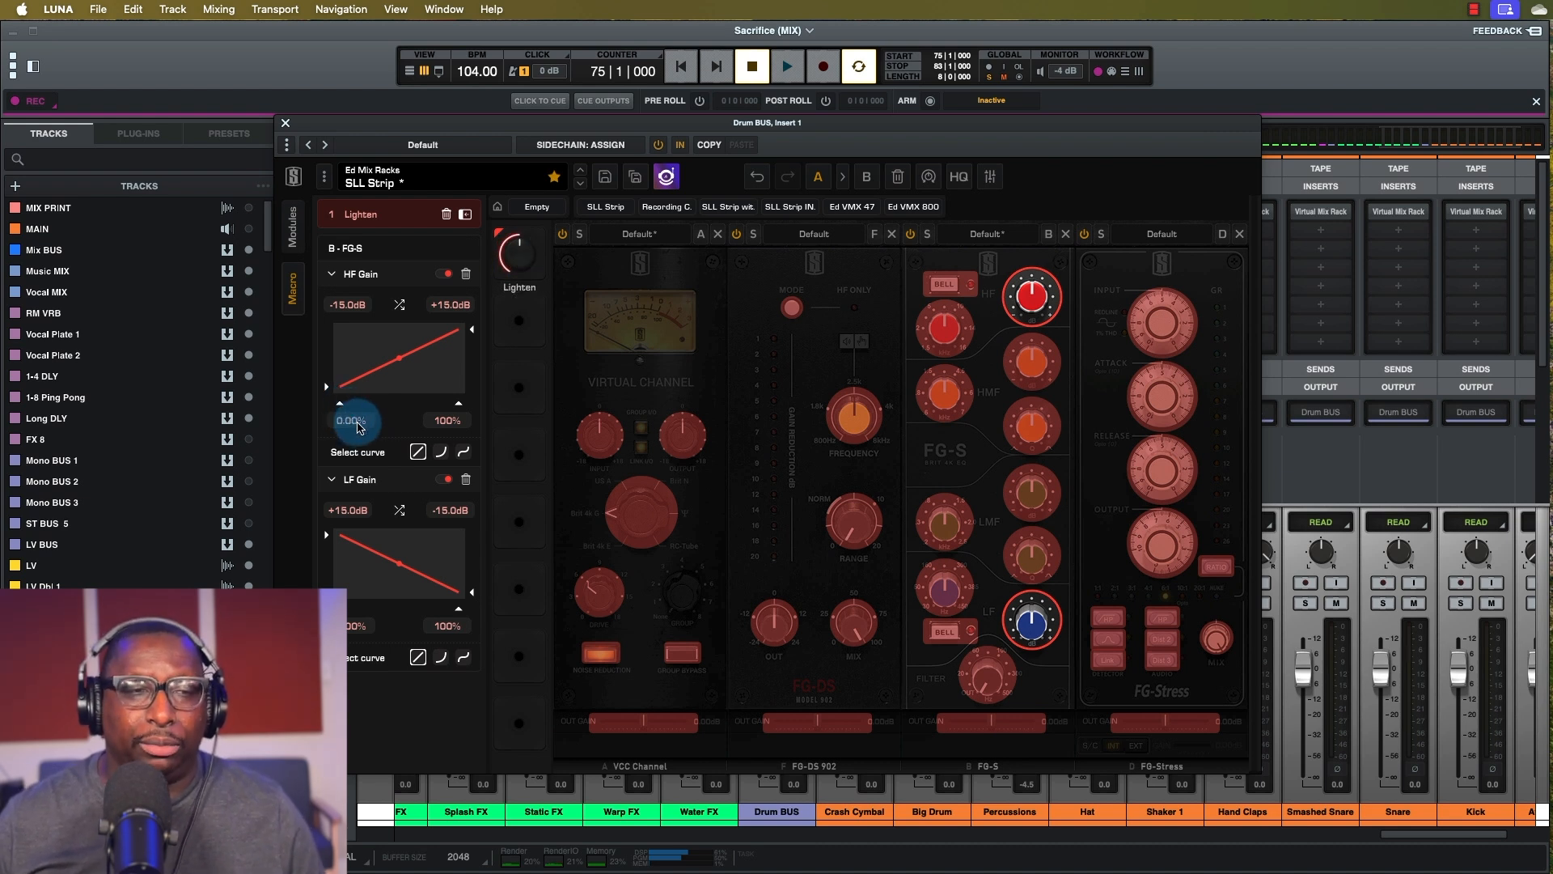
drag(340, 408, 368, 406)
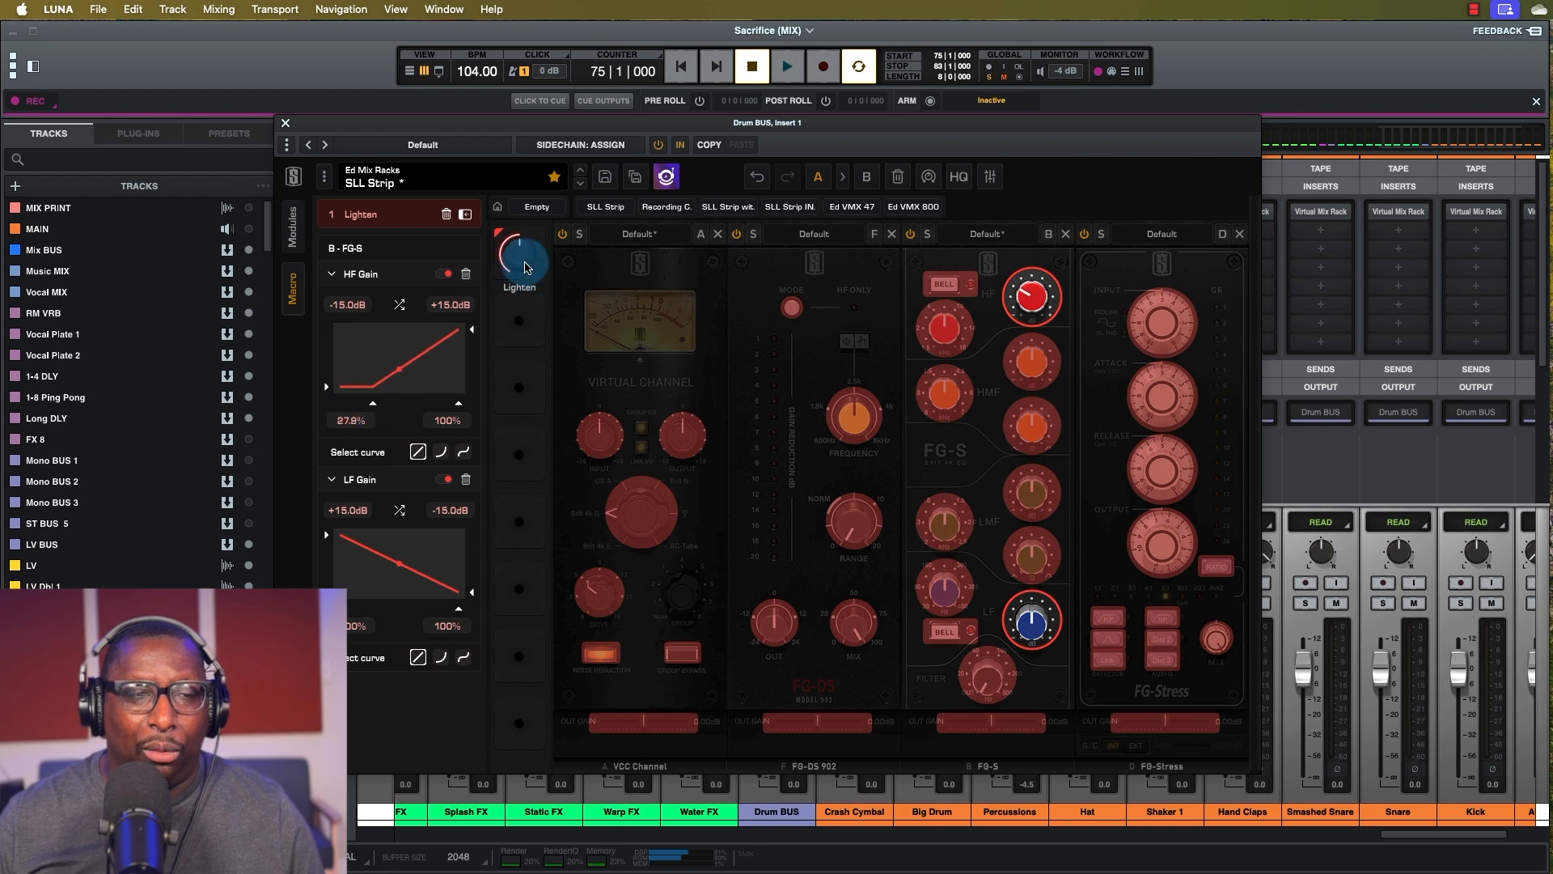
mouse_move(520, 236)
mouse_down()
mouse_move(535, 143)
mouse_move(510, 233)
mouse_move(515, 215)
mouse_up()
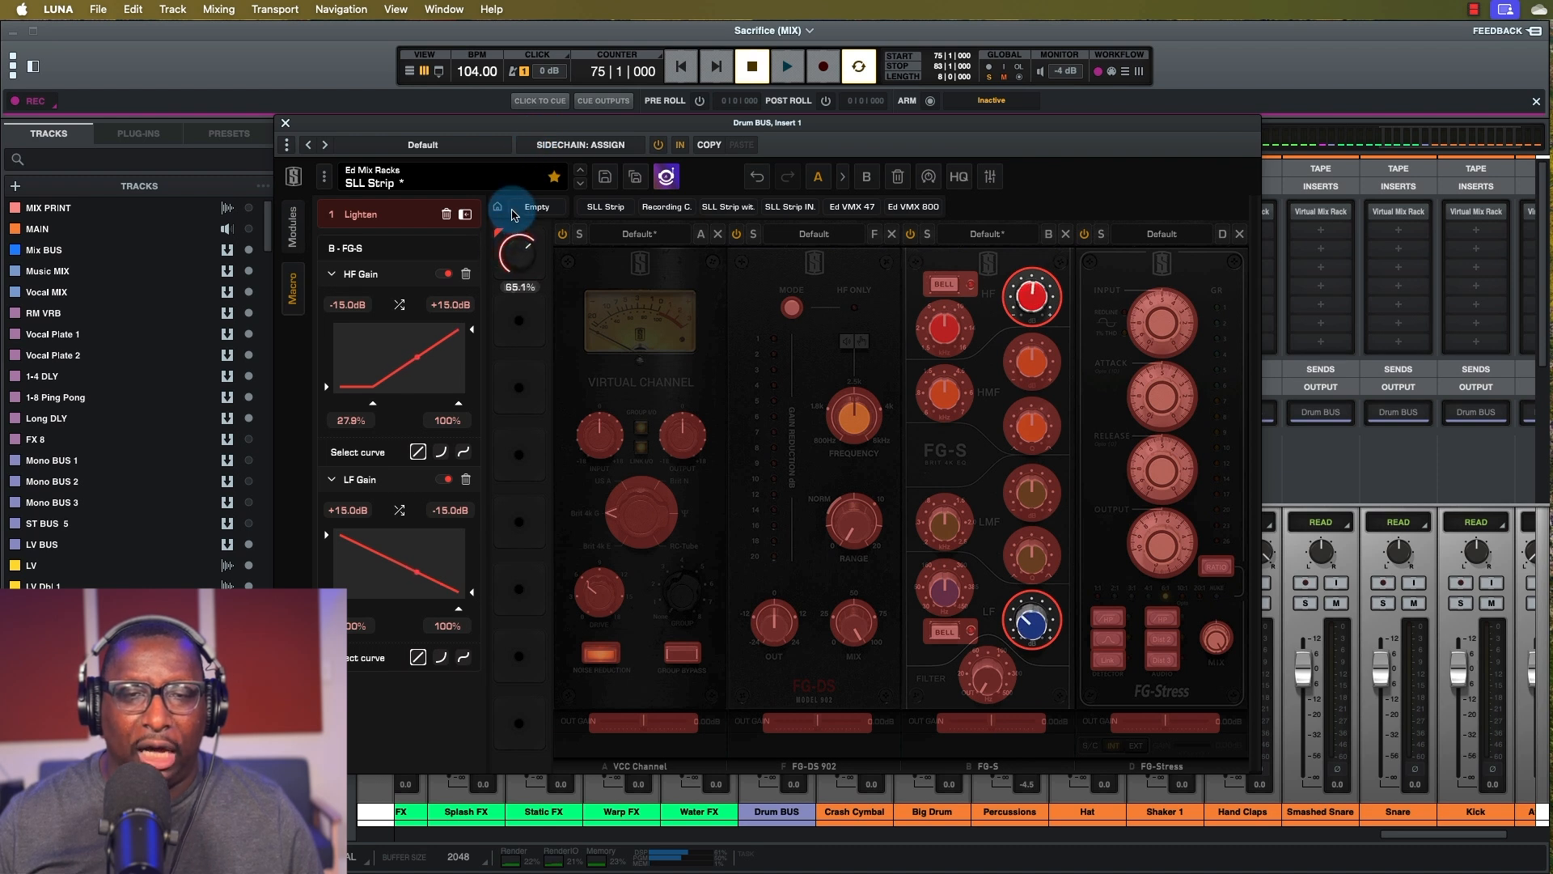
drag(373, 403, 306, 412)
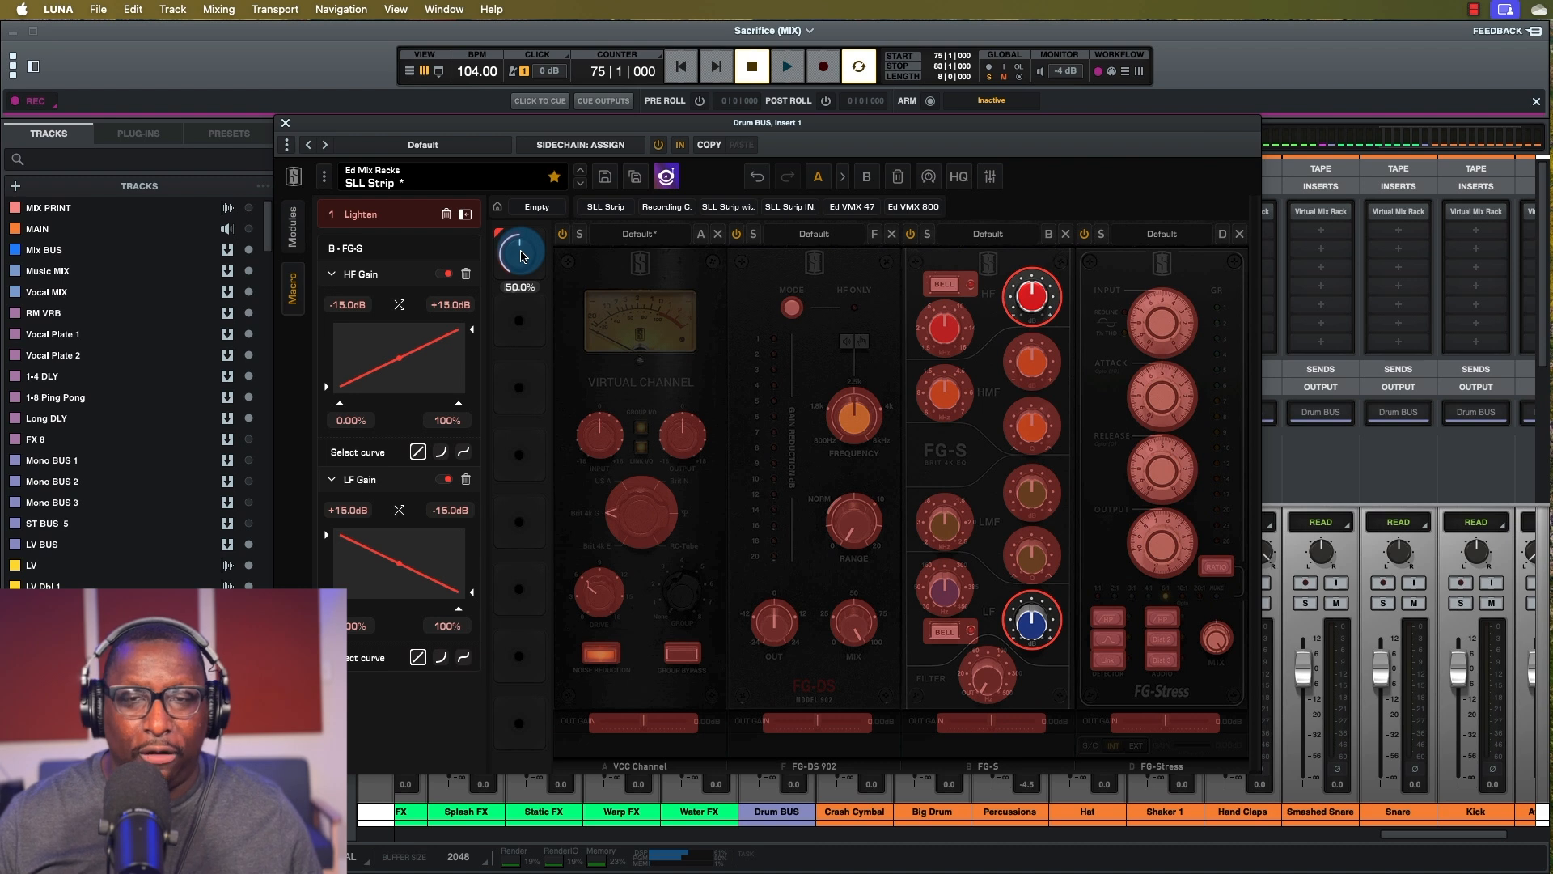
Add a second macro to the Drum BUS rack and rename it Crush.
click(520, 324)
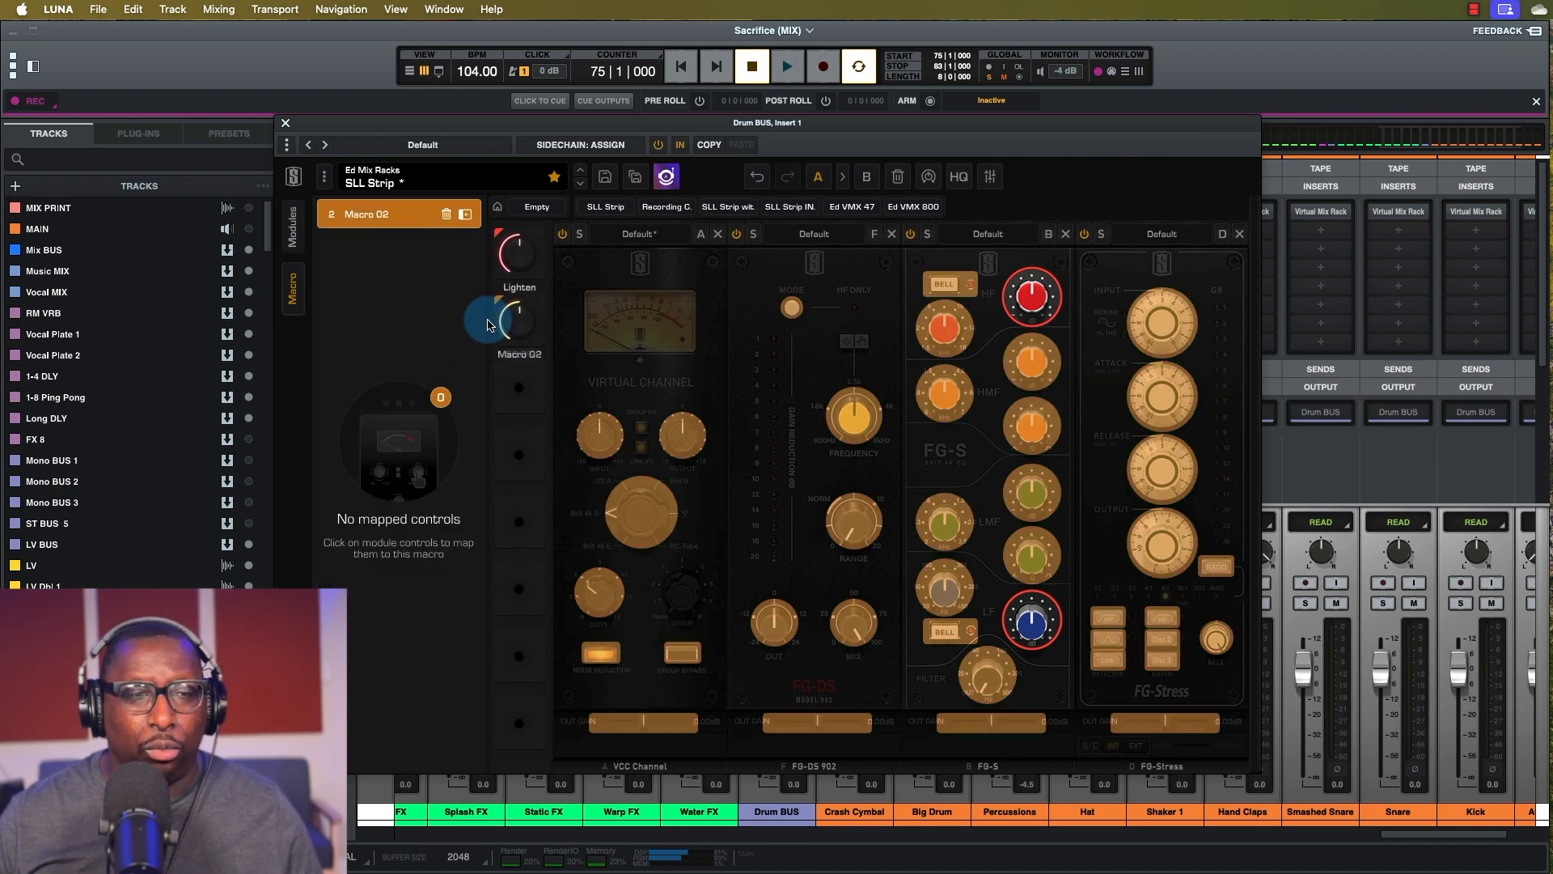
double_click(358, 213)
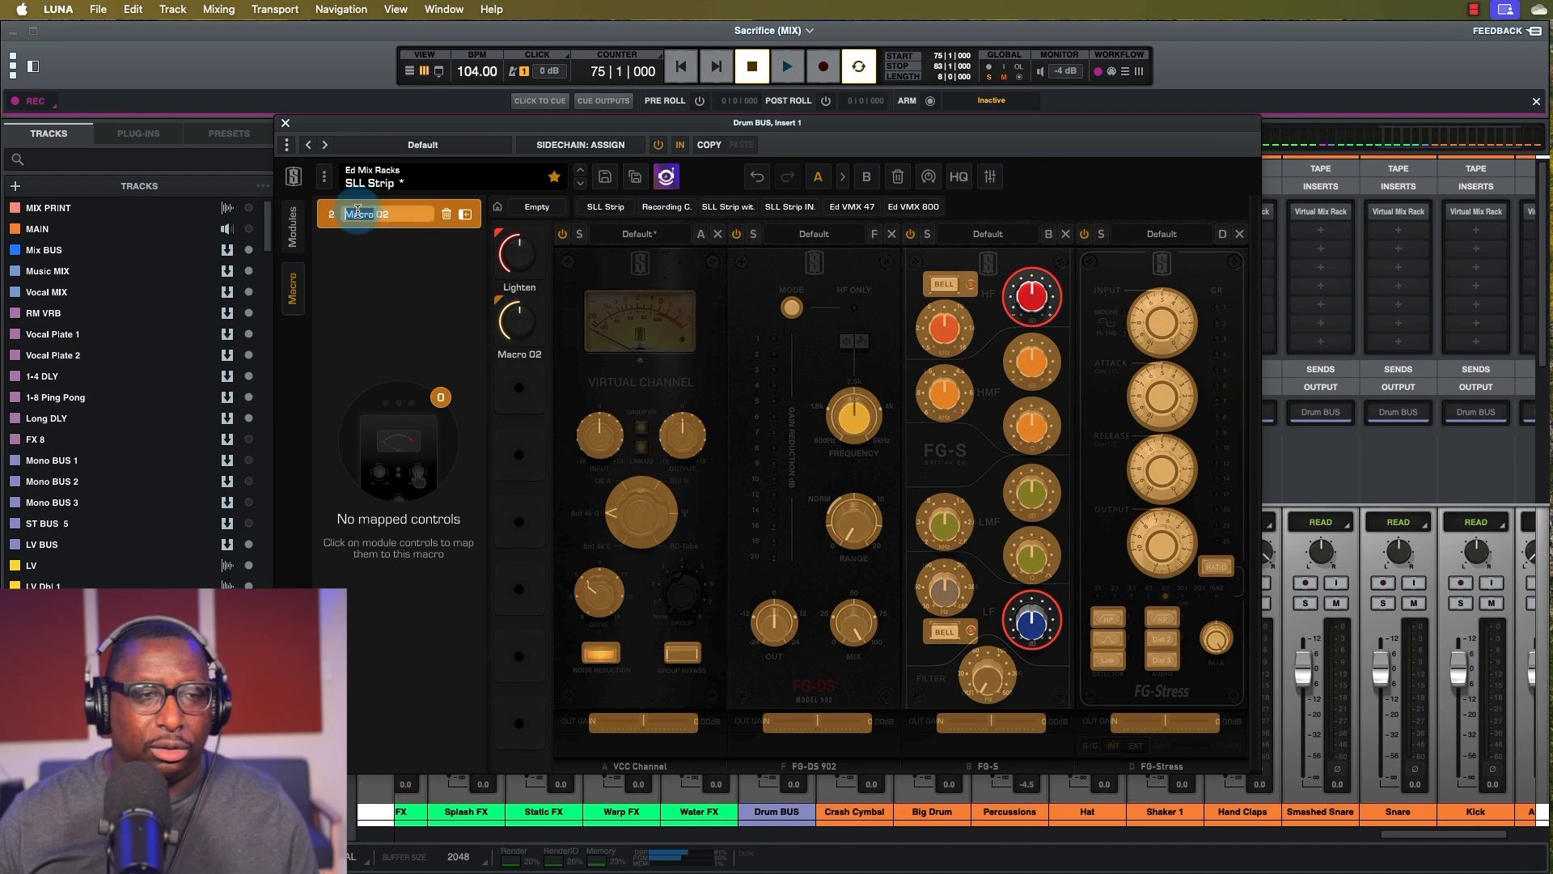
double_click(385, 214)
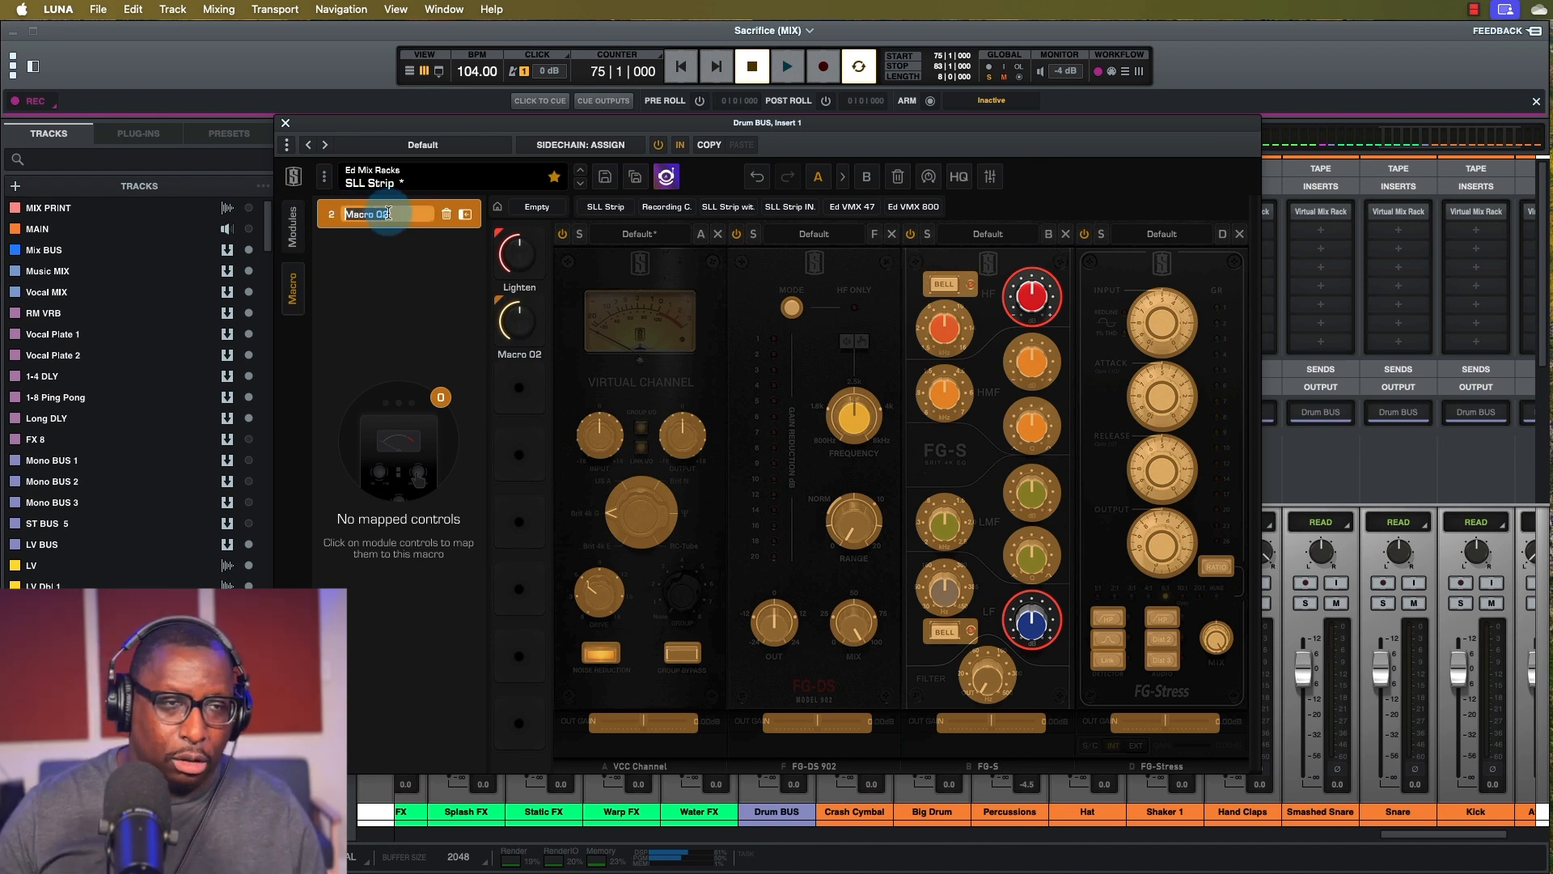
text(Smack)
key(Return)
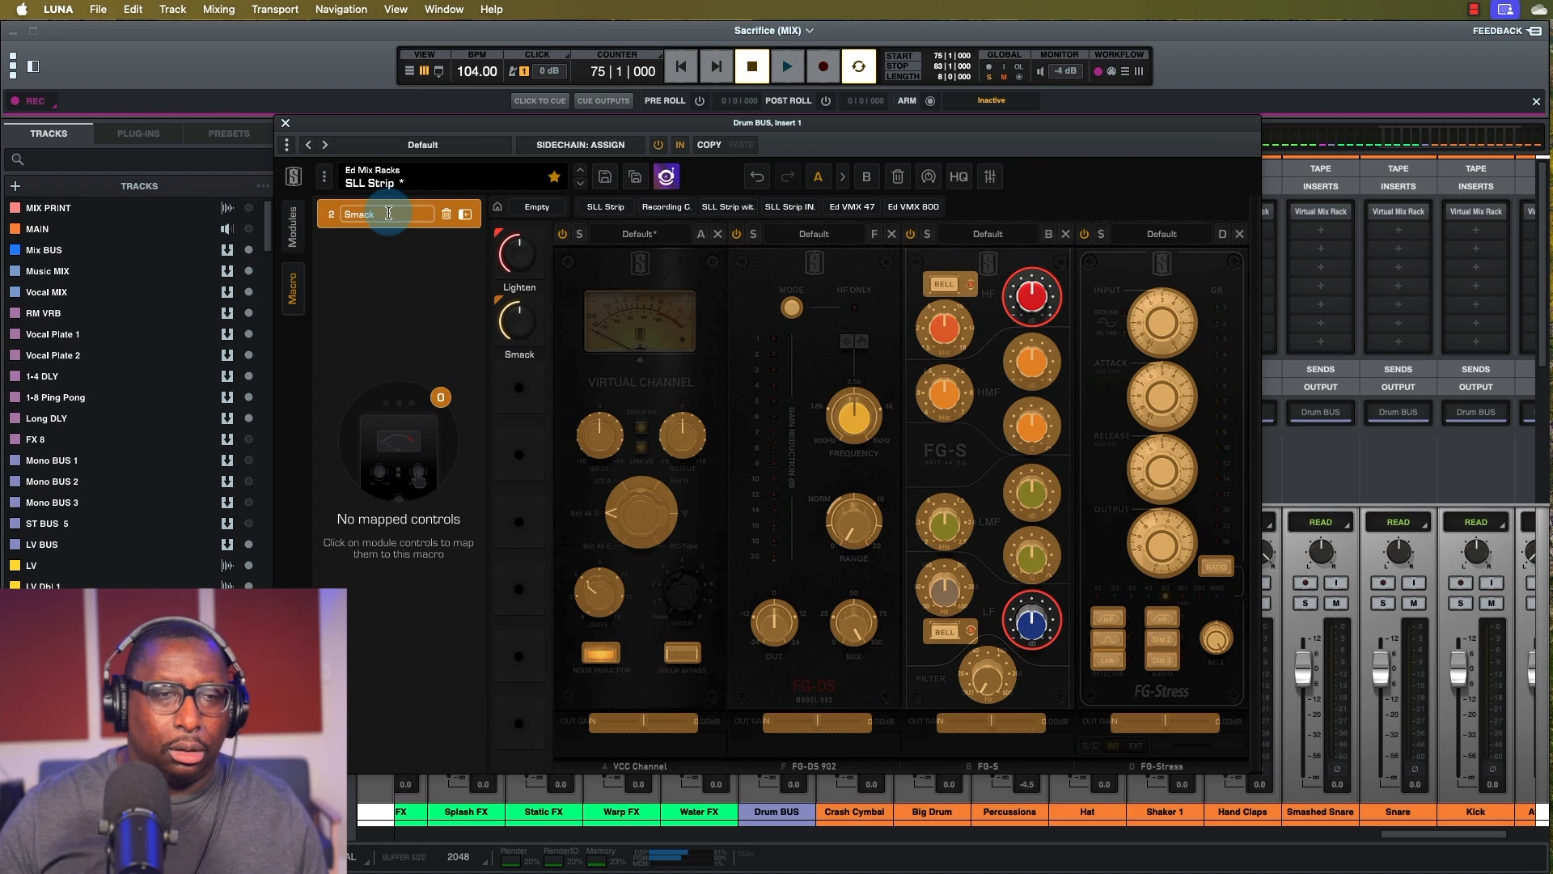
double_click(380, 216)
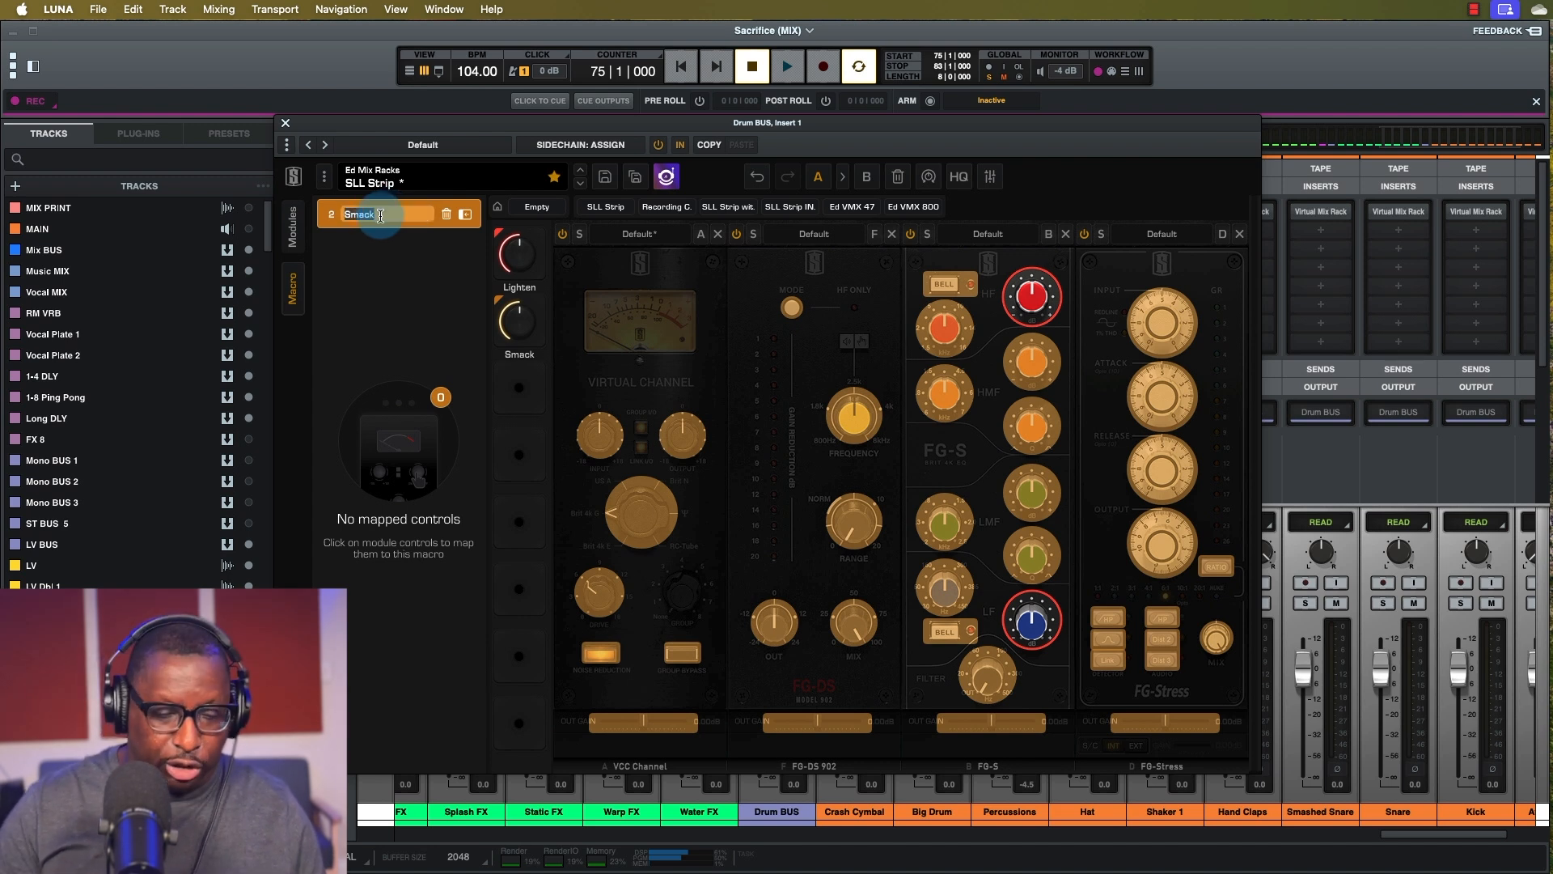
text(Crush)
key(Return)
Map FG-Stress Input, Attack and Output to Crush, then turn the macro up to hear it.
mouse_move(518, 326)
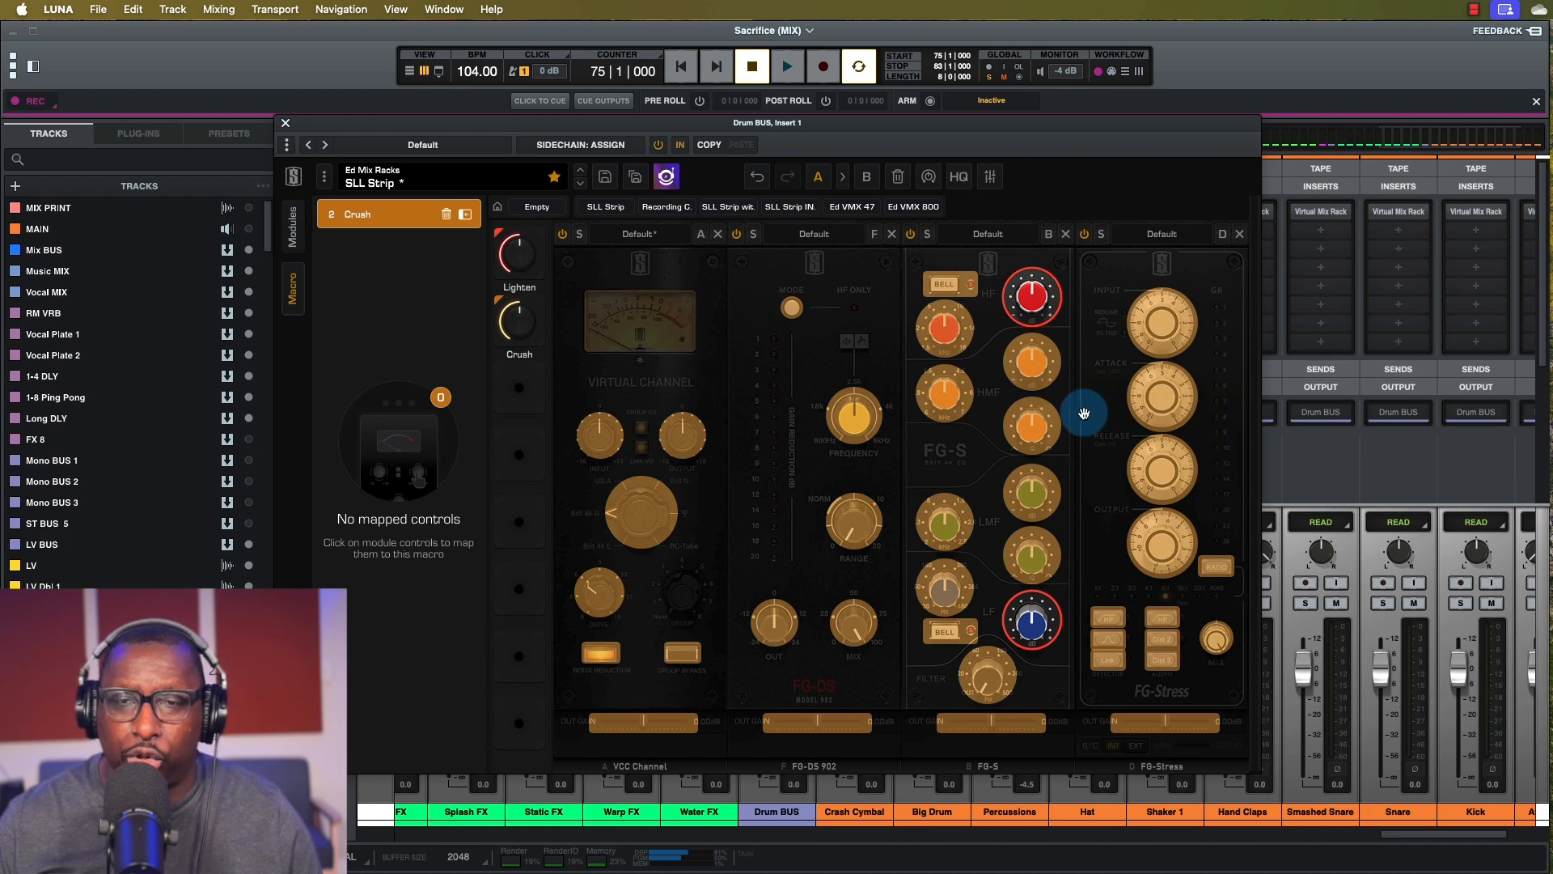
click(1158, 324)
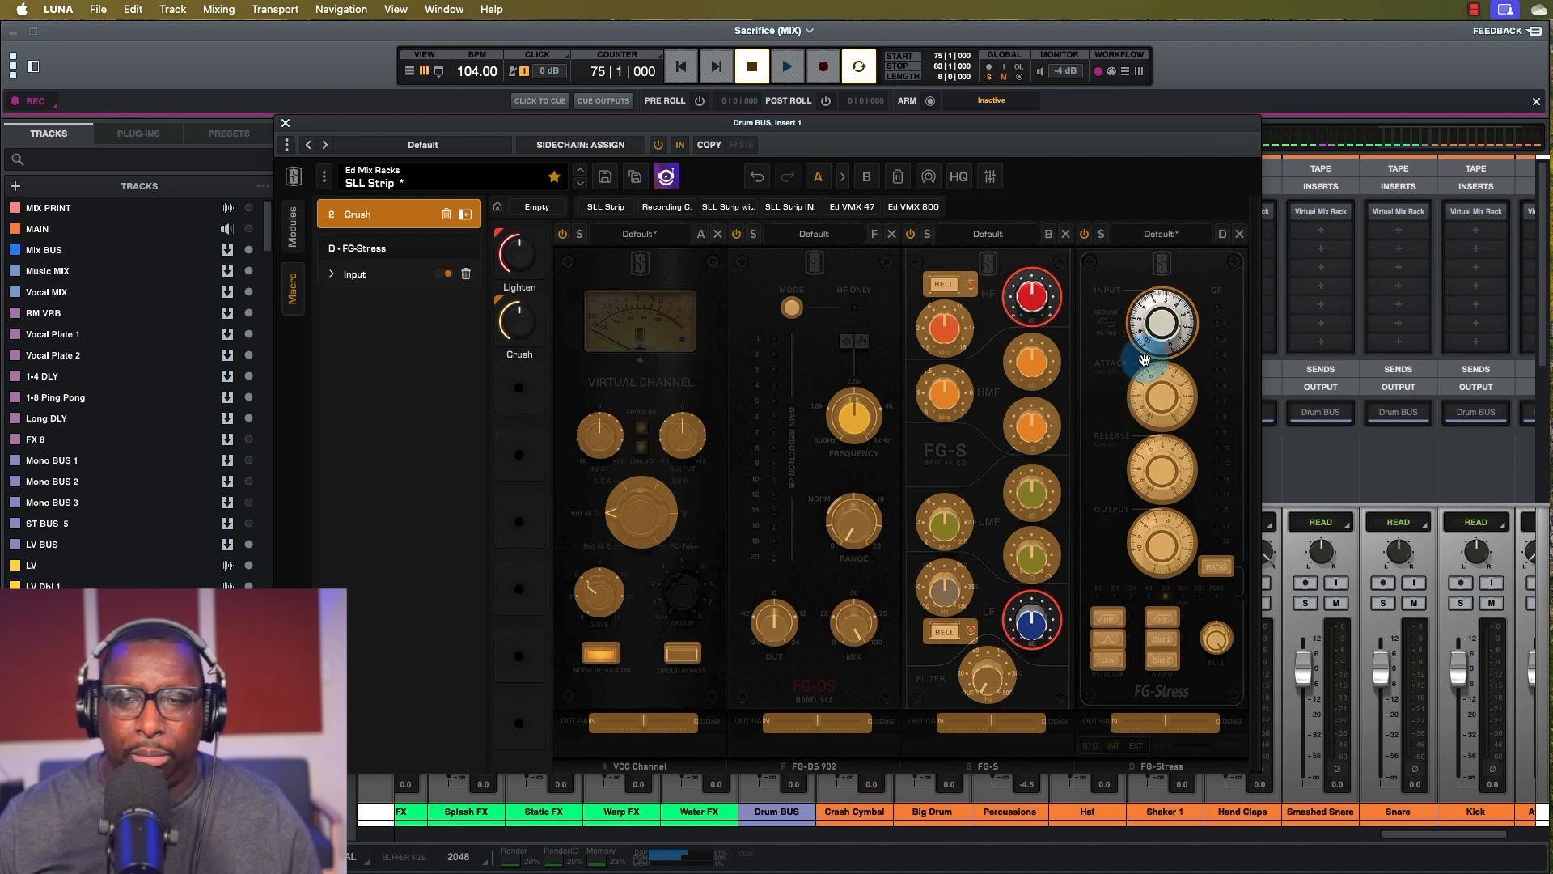
click(1164, 396)
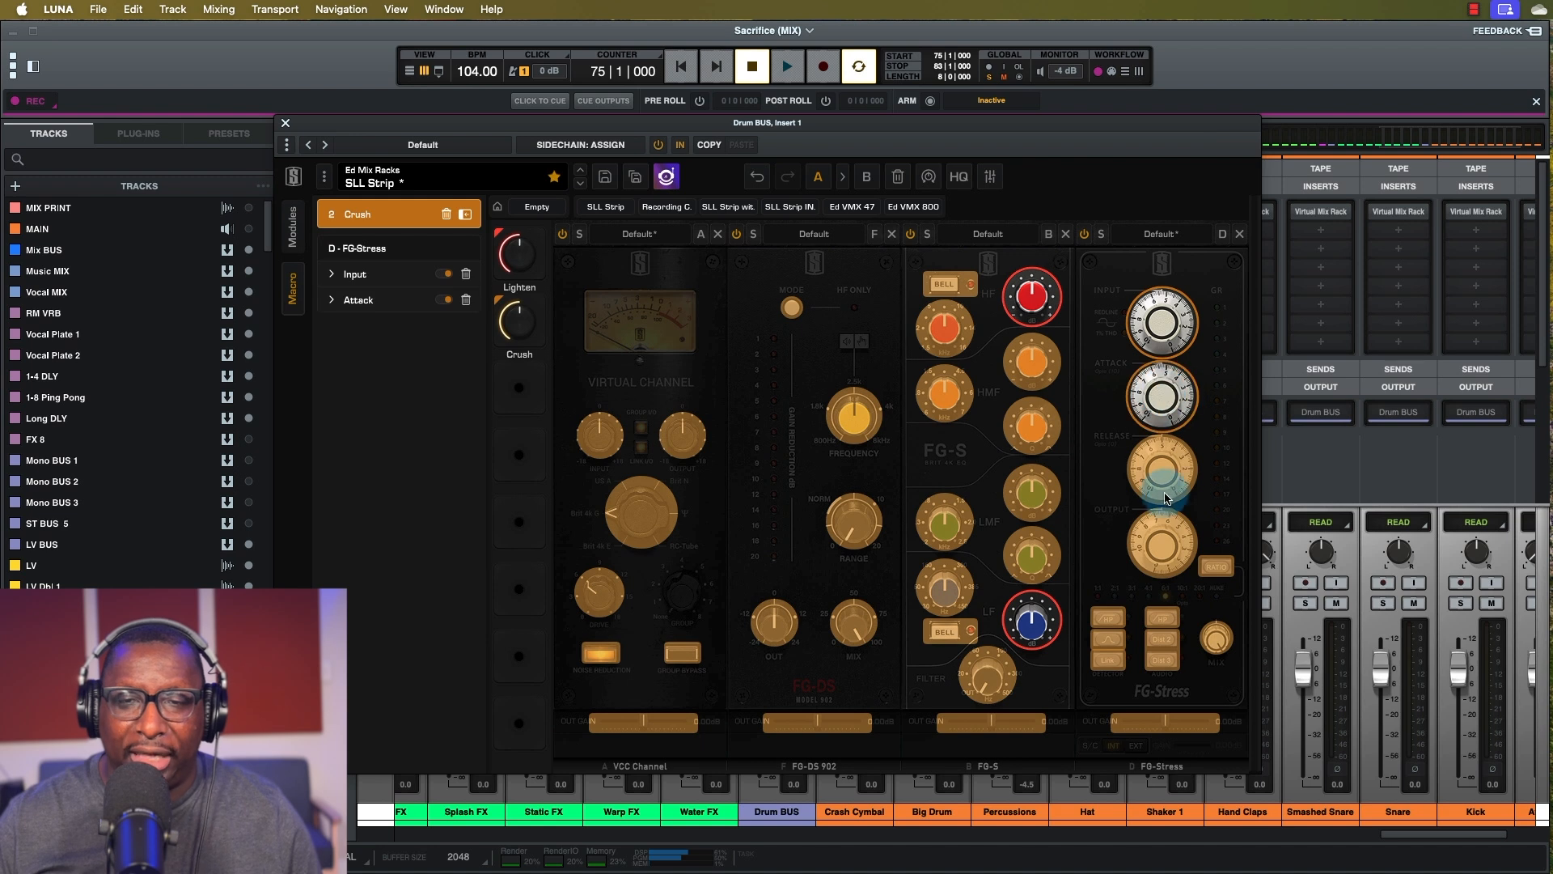
click(1161, 543)
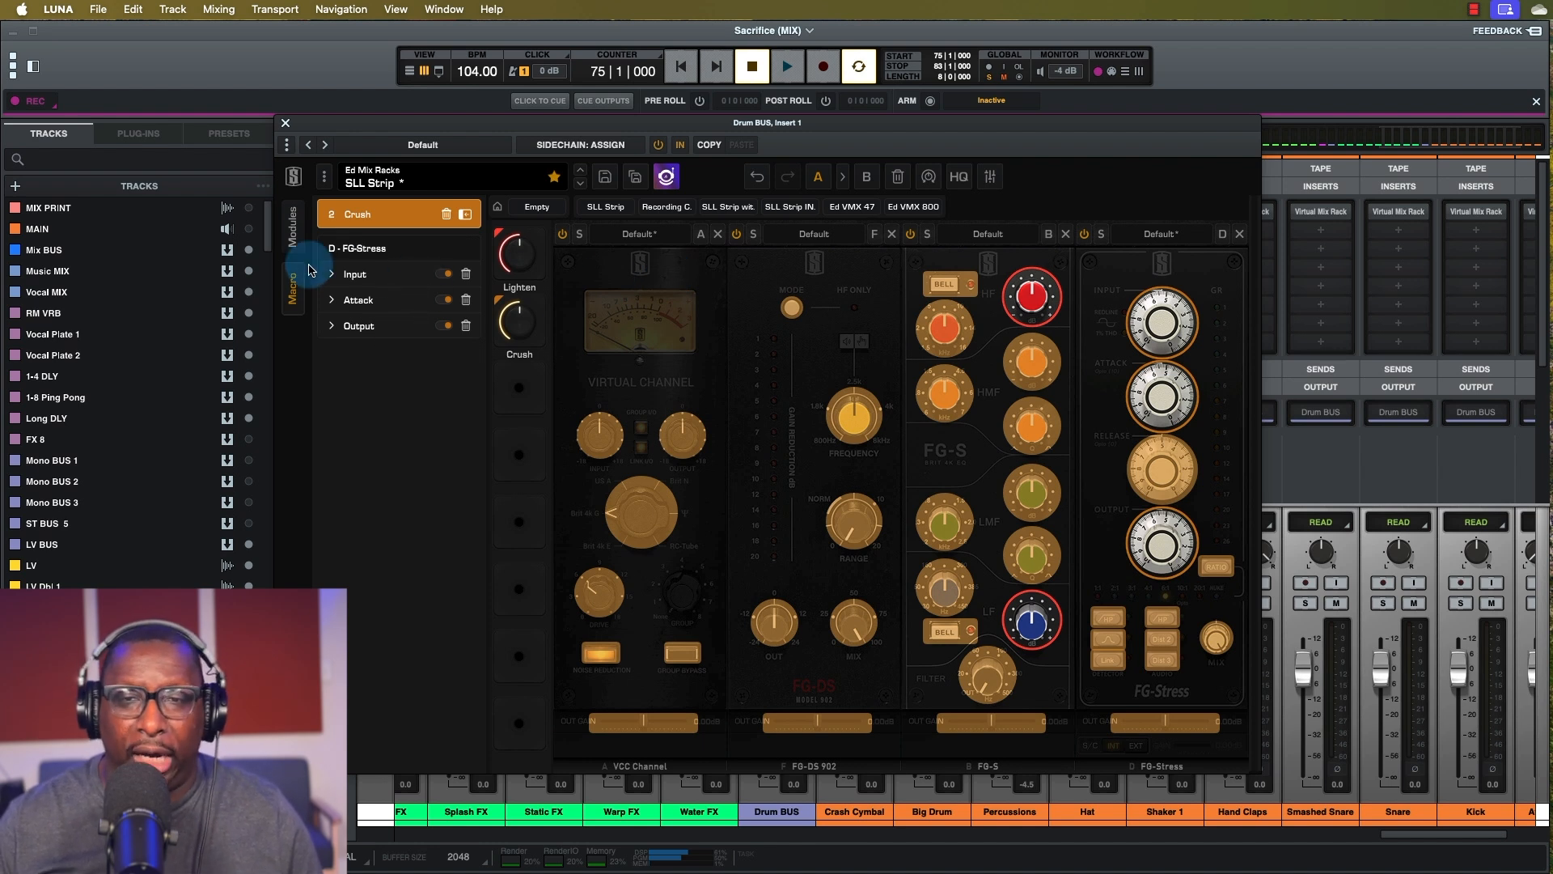
mouse_move(528, 327)
mouse_down()
mouse_move(530, 304)
mouse_move(530, 317)
mouse_up()
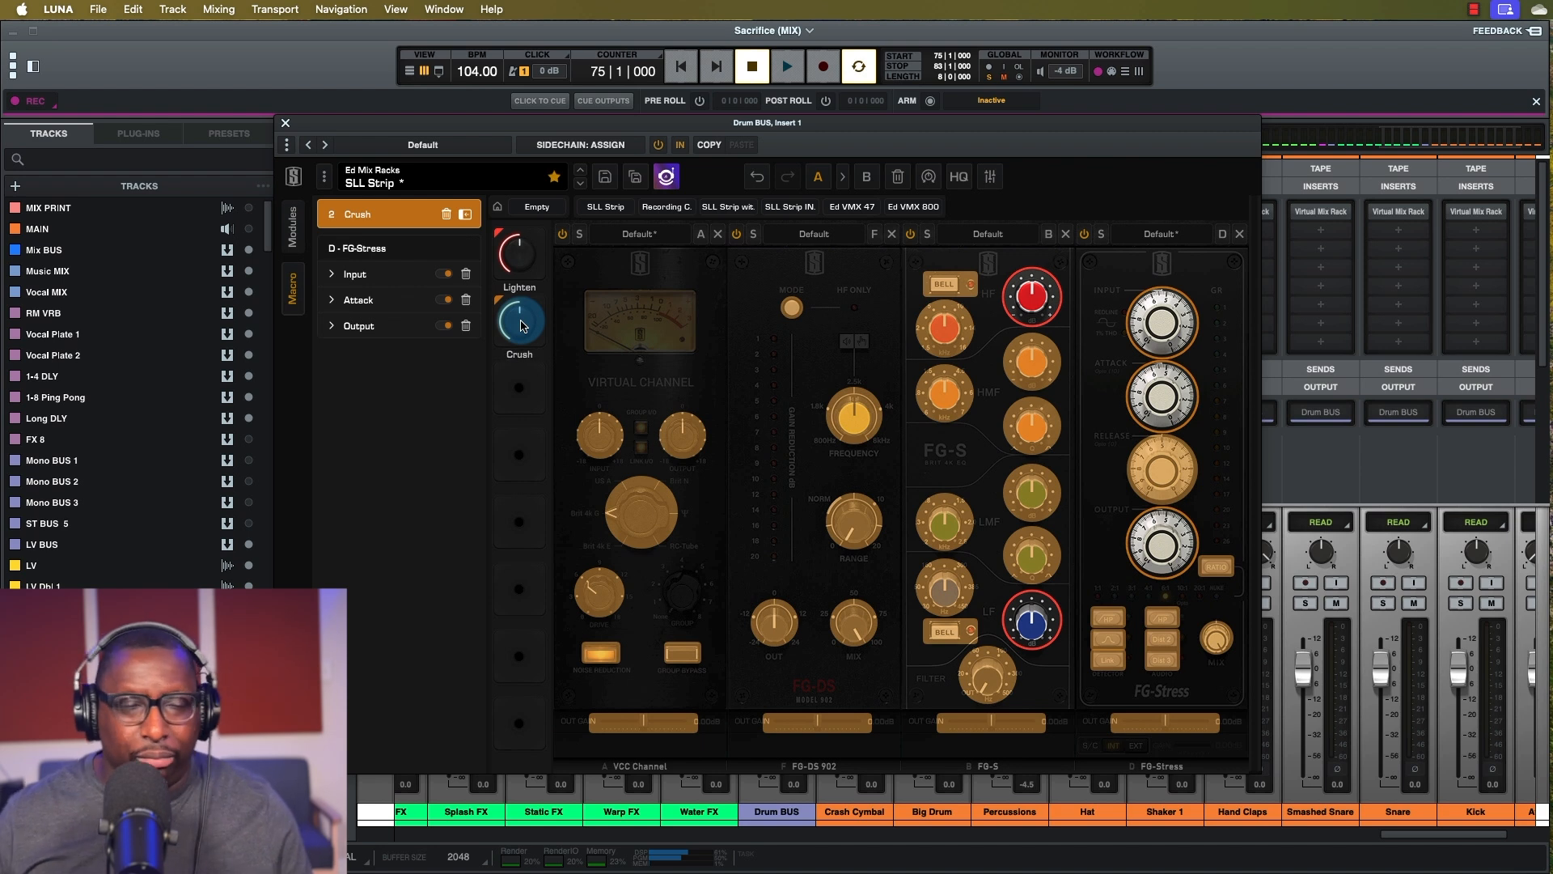
drag(519, 326, 511, 323)
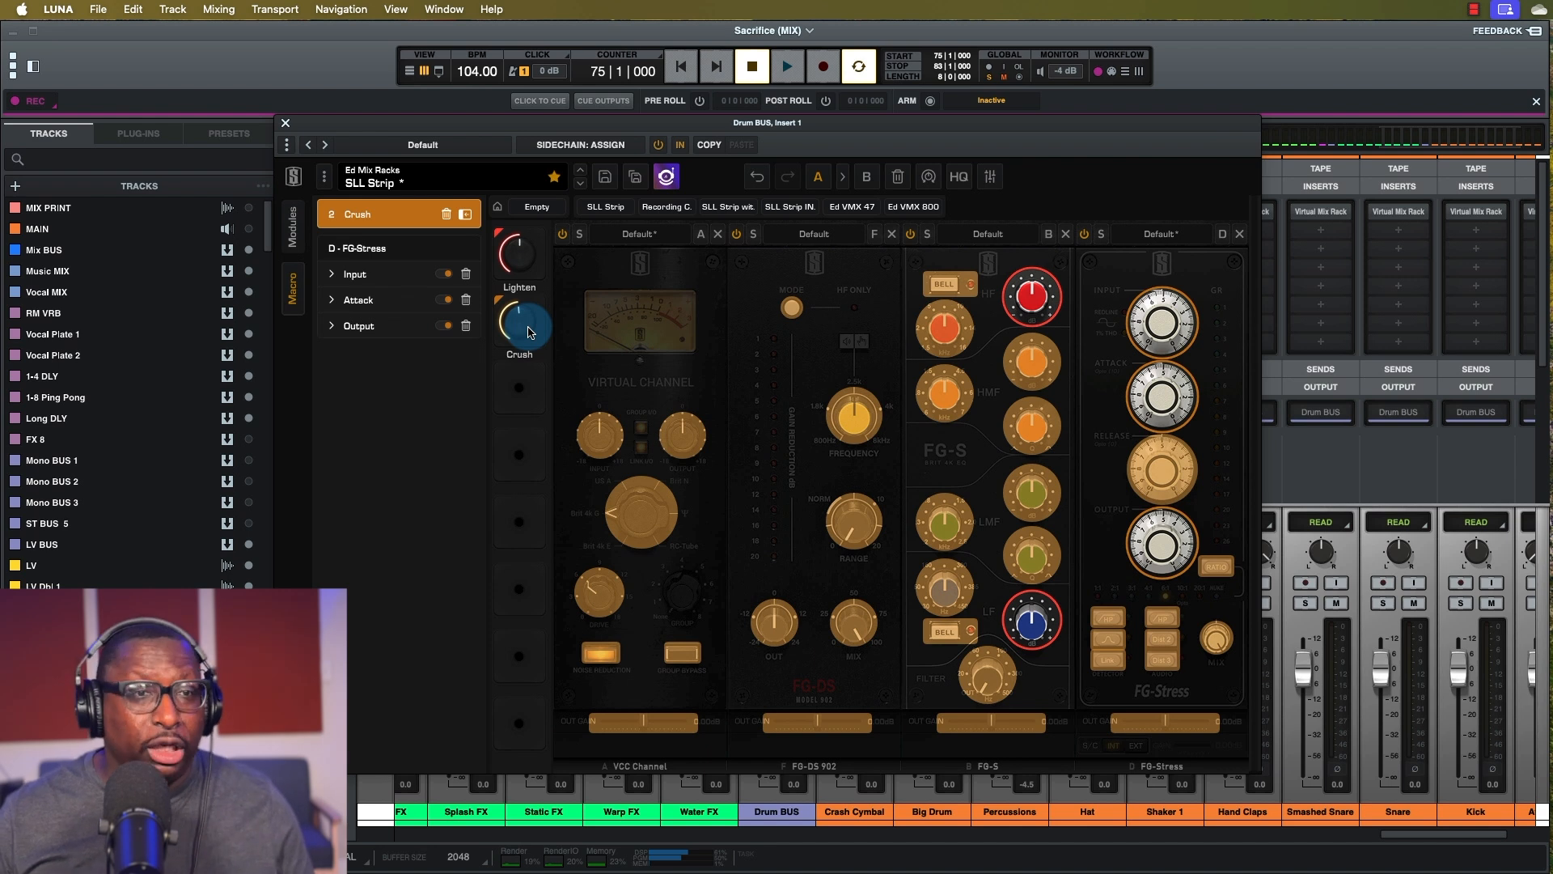
Show the module library and audition the macros, leaving Crush at 49.8% and Lighten at 51.1%.
click(293, 227)
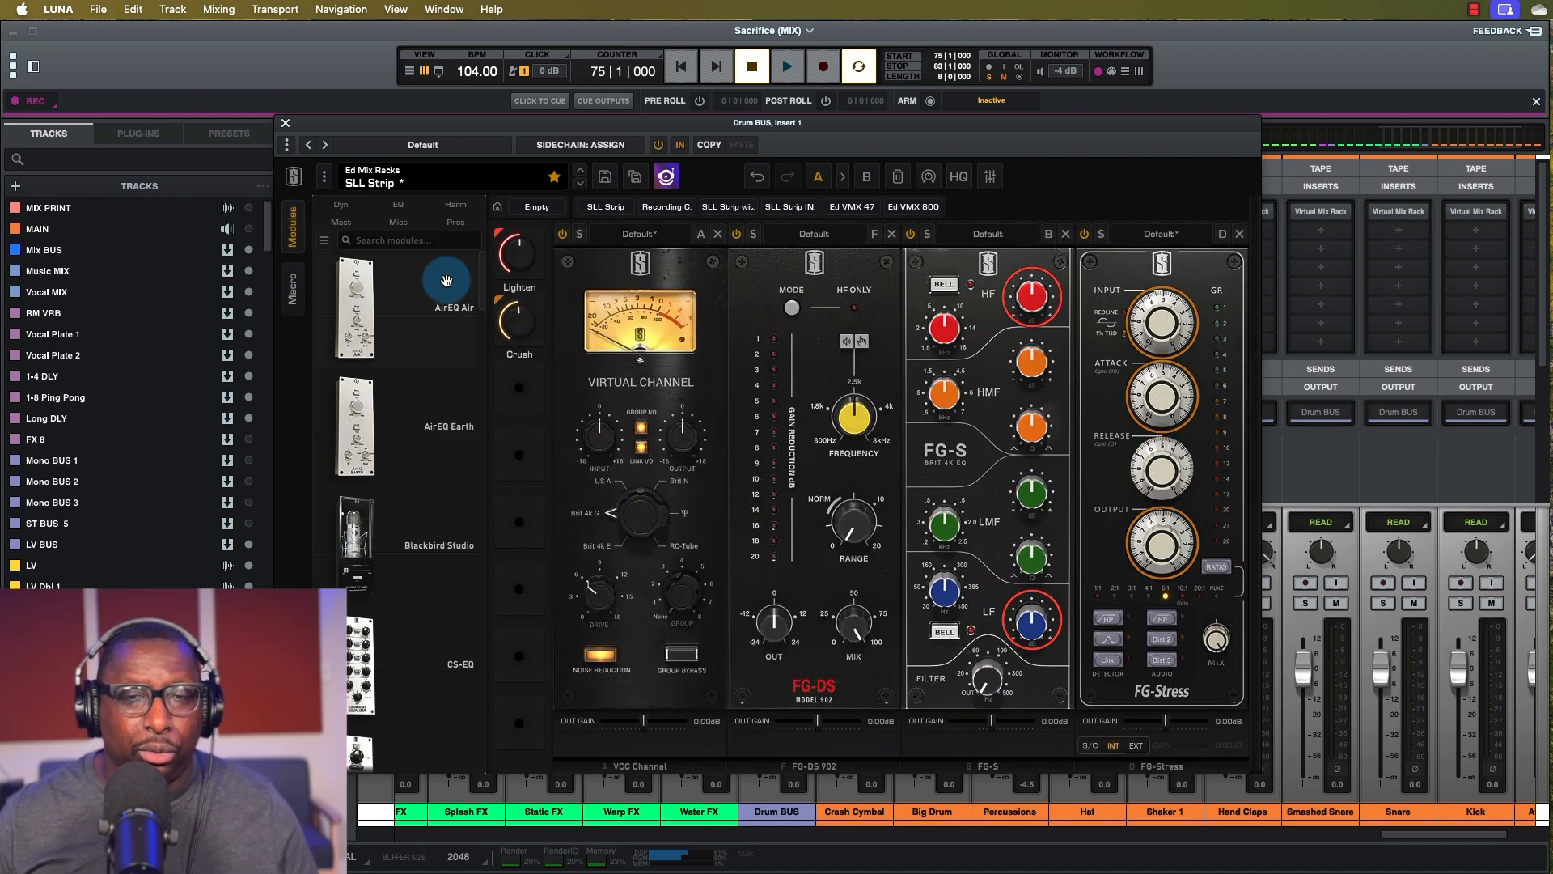
mouse_move(508, 324)
mouse_down()
mouse_move(514, 391)
mouse_move(515, 320)
mouse_up()
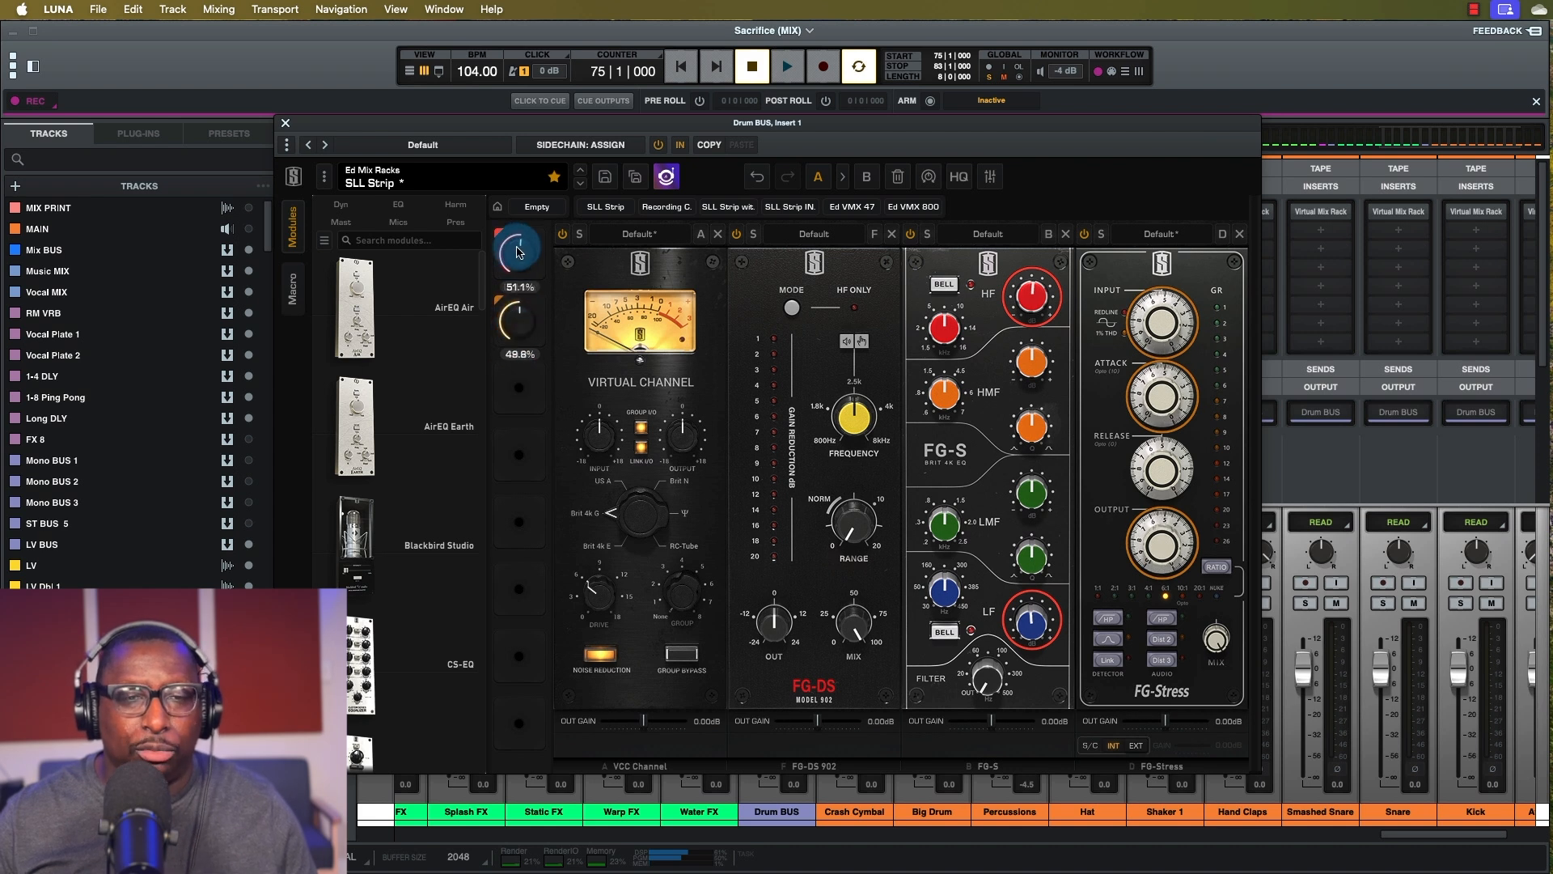
drag(518, 253, 516, 253)
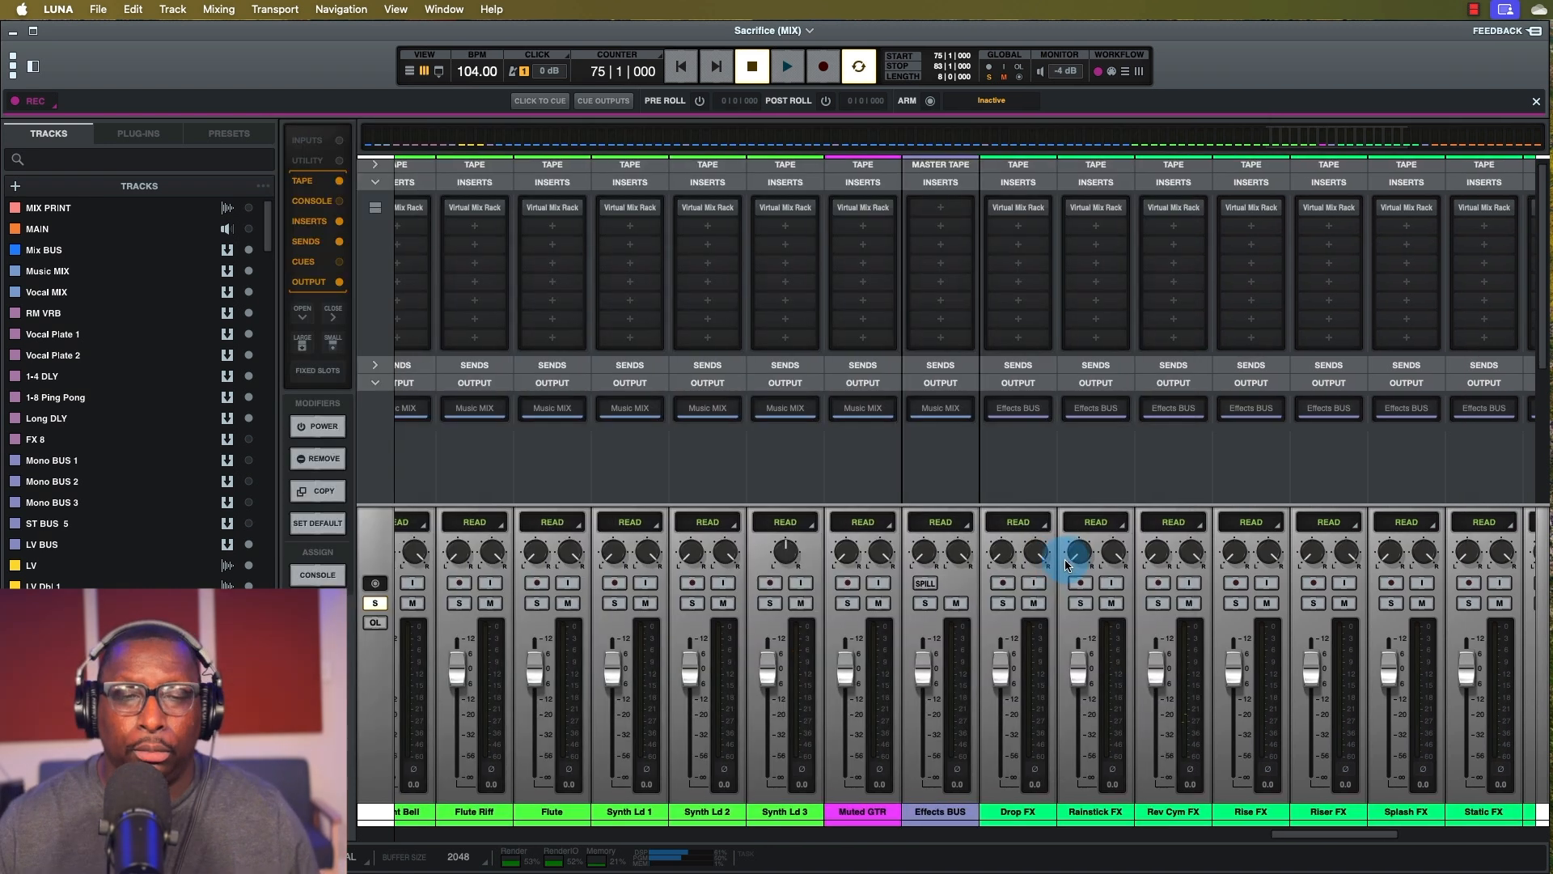
Open the Harp track's SLL Strip INST mix rack and move its window up and left.
scroll(1068, 555, right, 1)
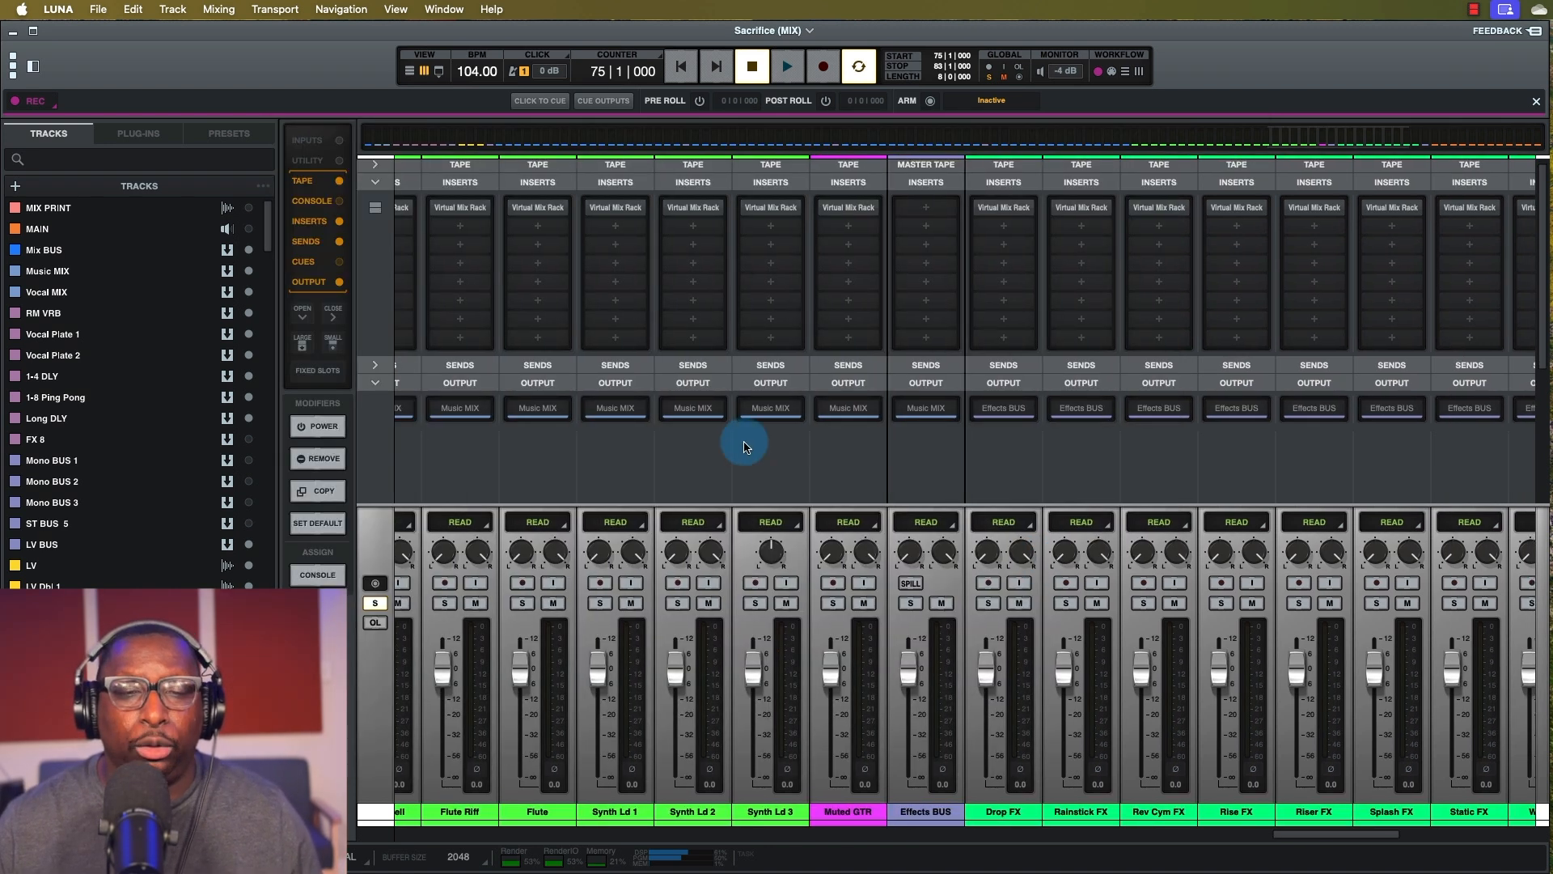
scroll(961, 606, left, 10)
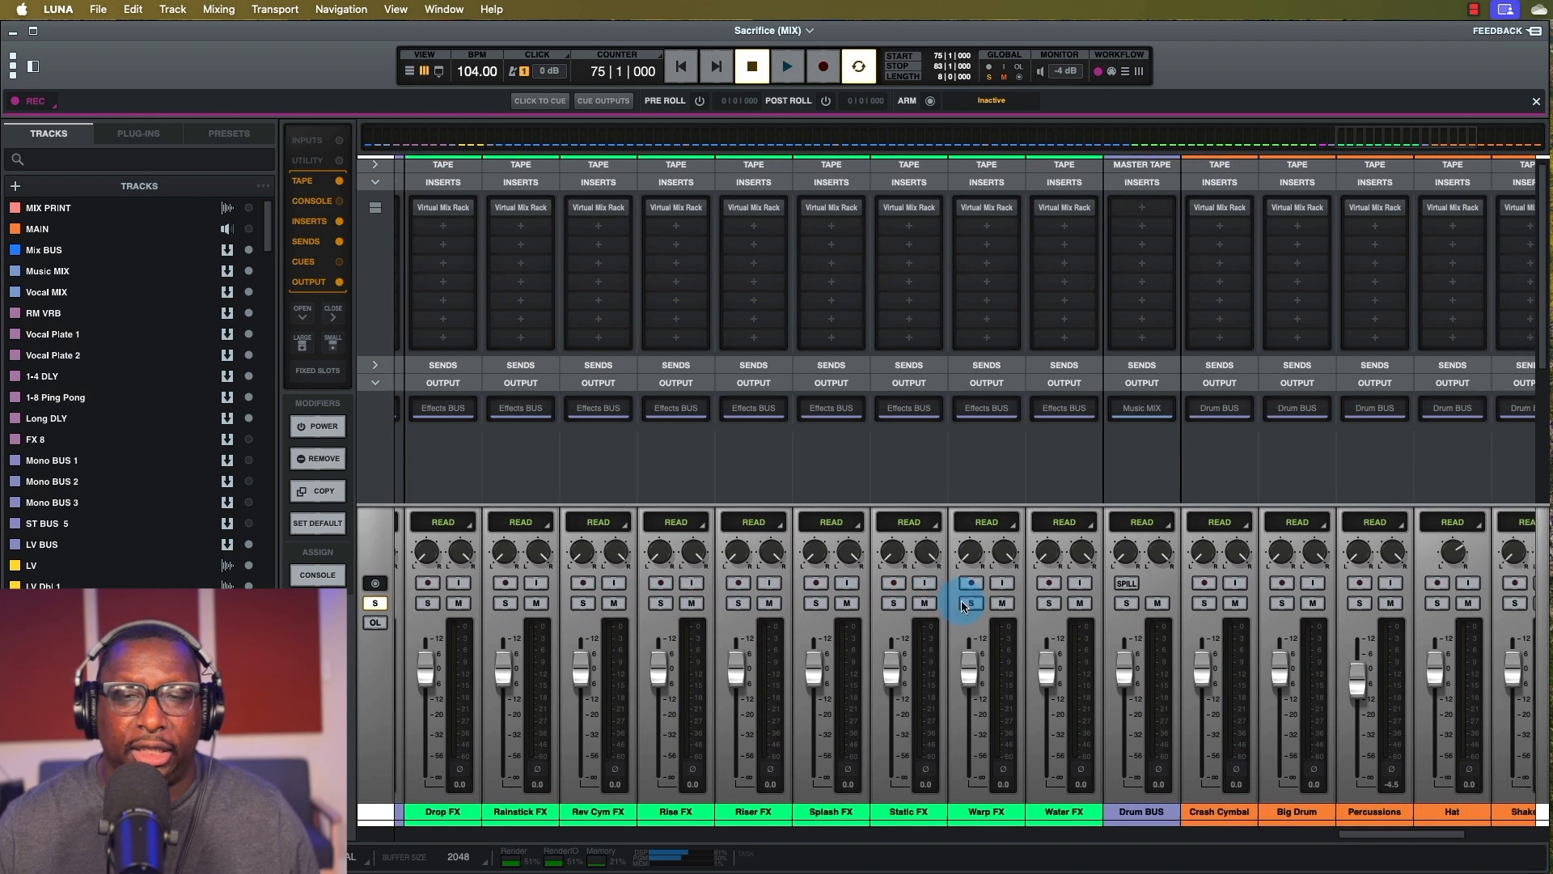
scroll(960, 602, left, 15)
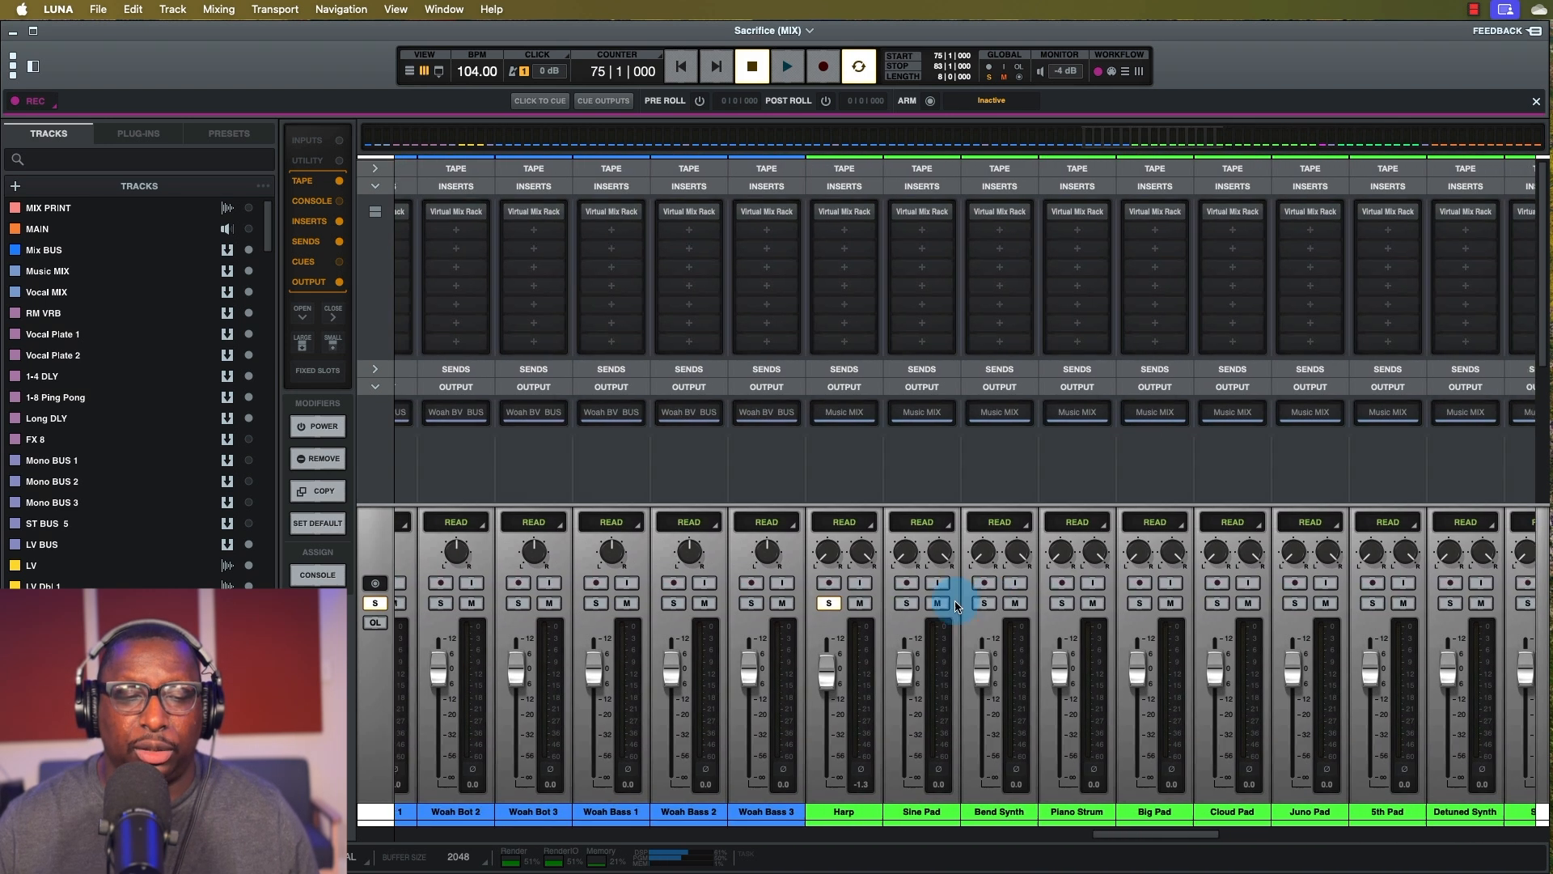
scroll(1097, 302, right, 1)
mouse_move(981, 220)
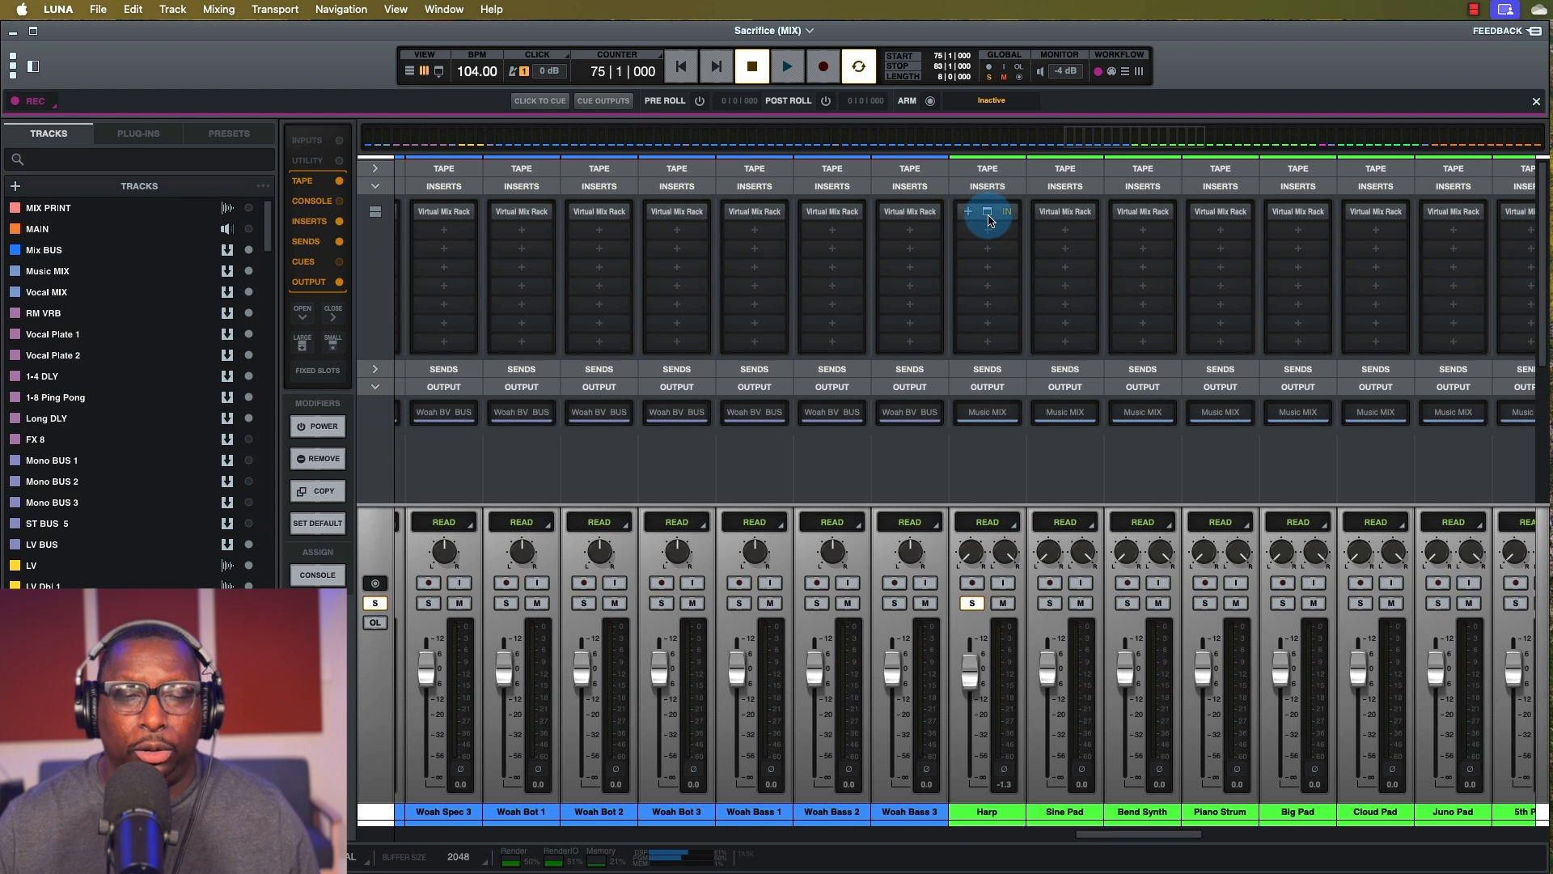
click(988, 213)
mouse_move(920, 262)
mouse_down()
mouse_move(838, 221)
mouse_move(894, 288)
mouse_move(911, 275)
mouse_up()
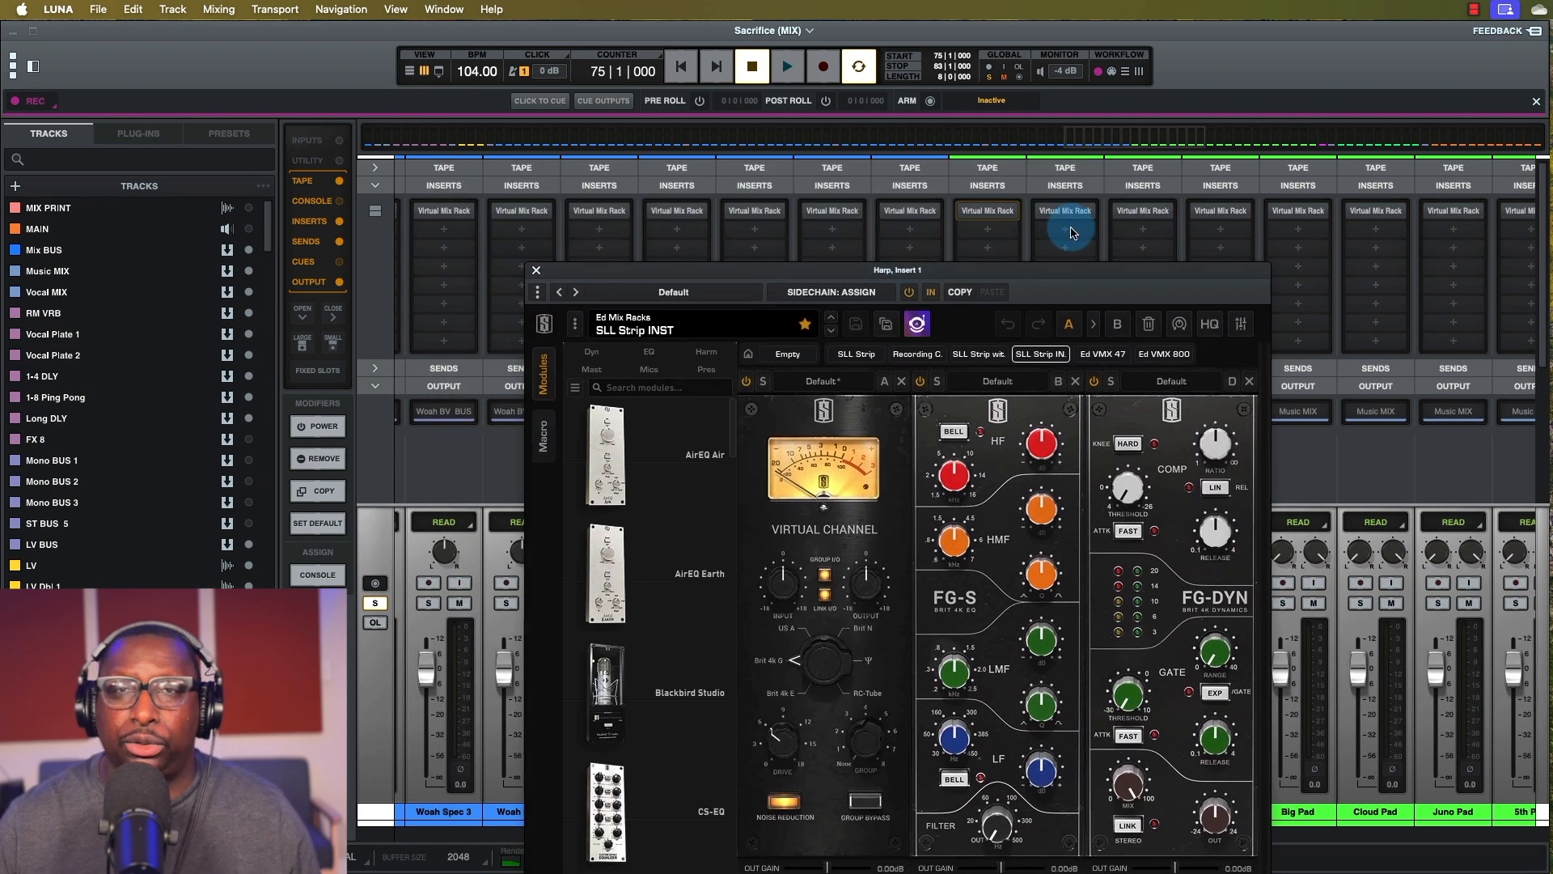
mouse_move(999, 217)
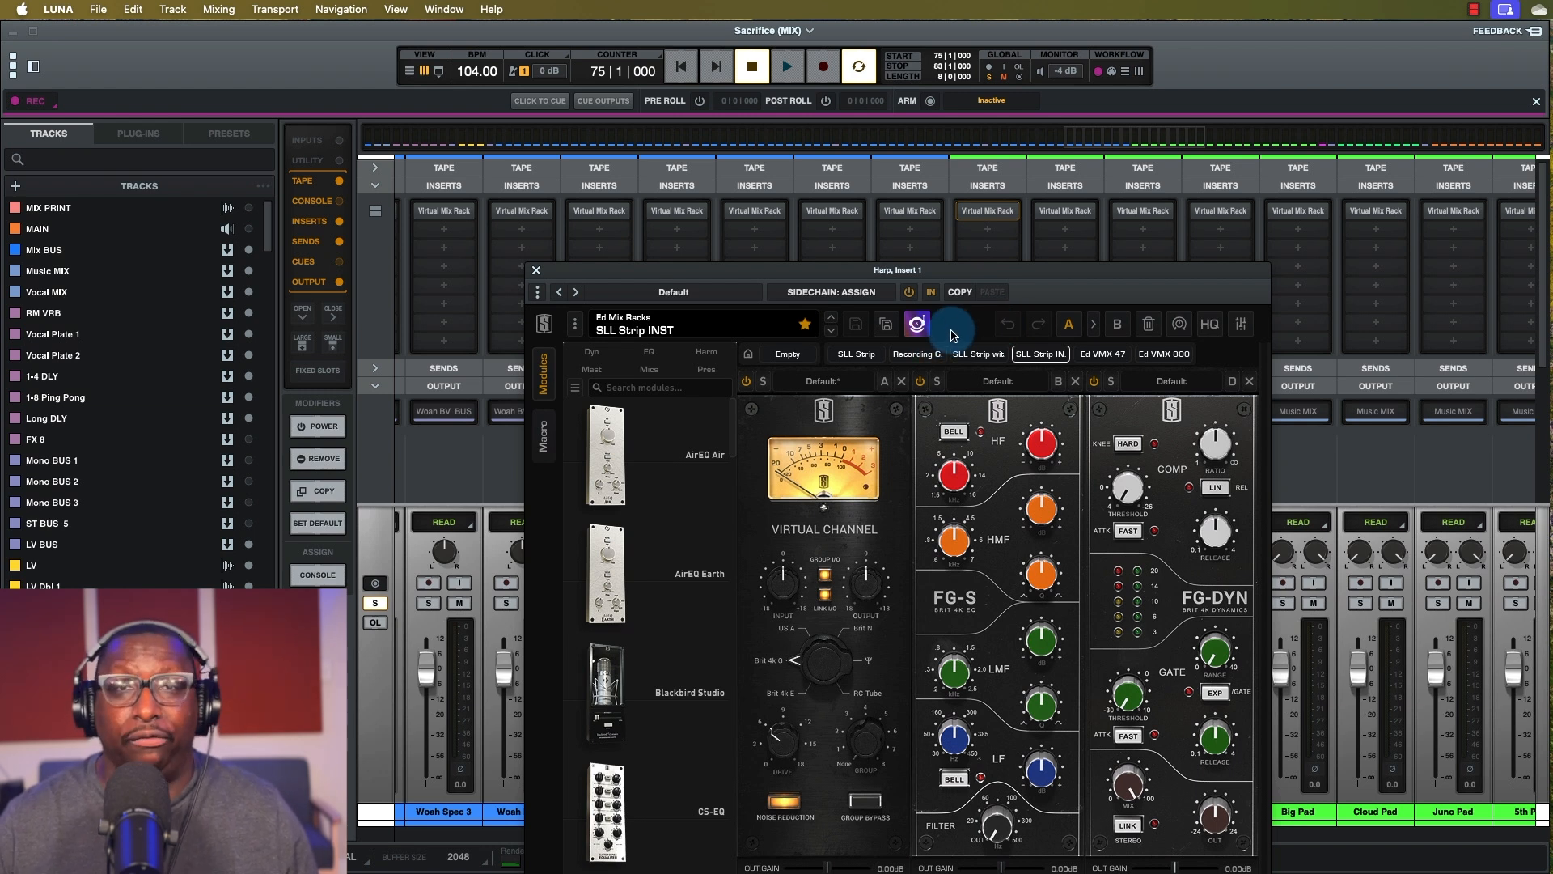
drag(914, 273, 788, 182)
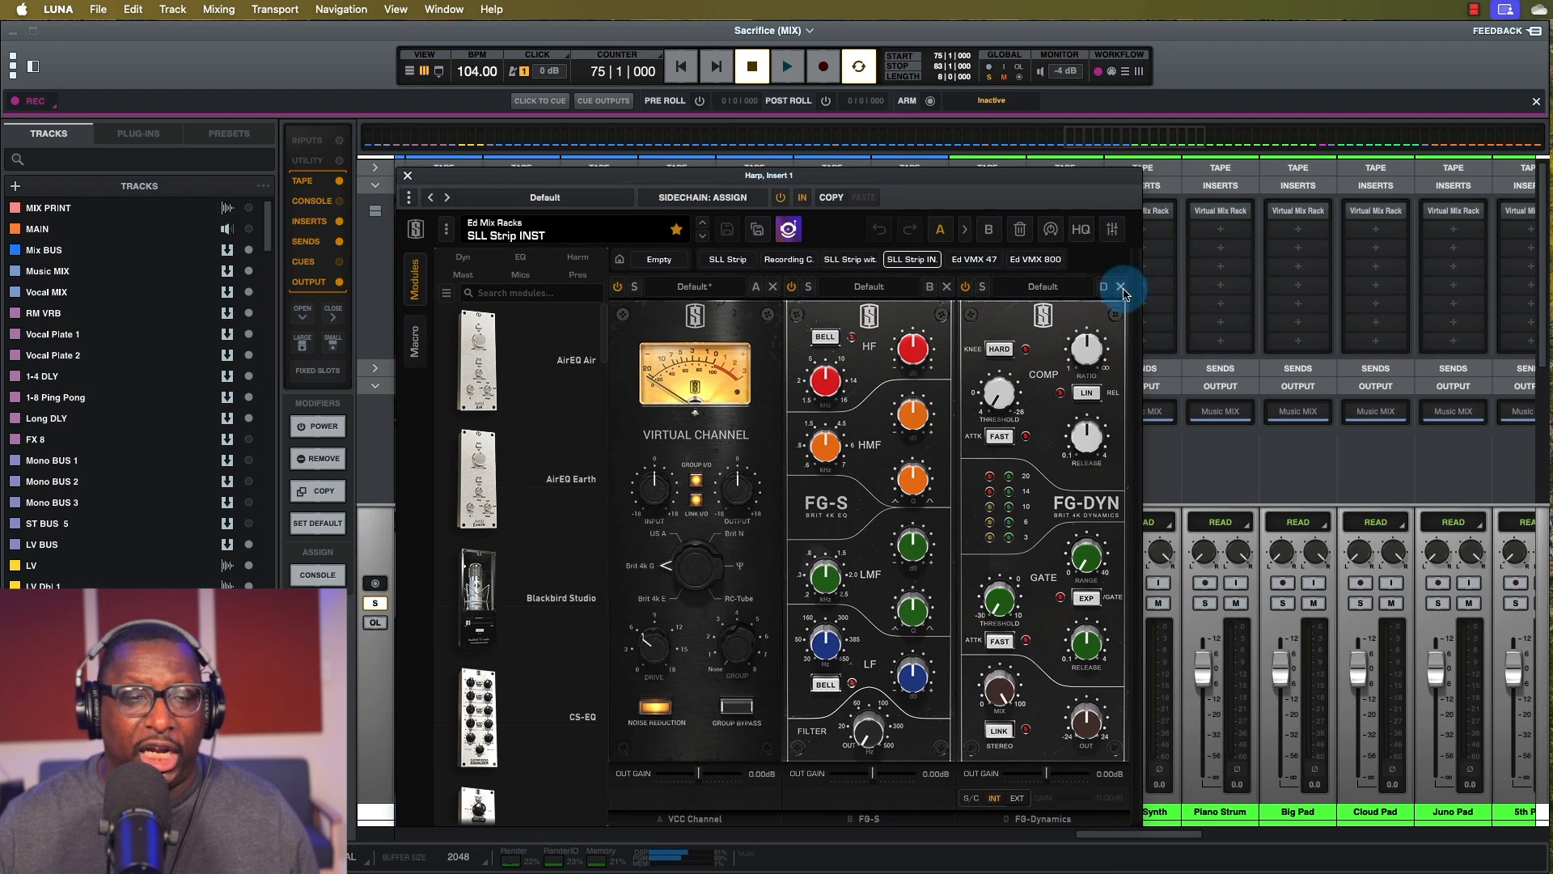
Remove FG-DYN from slot D of the Harp rack, drop FG-401 there, and reposition the window.
click(1122, 288)
scroll(490, 453, down, 10)
scroll(490, 457, down, 5)
drag(481, 429, 1028, 455)
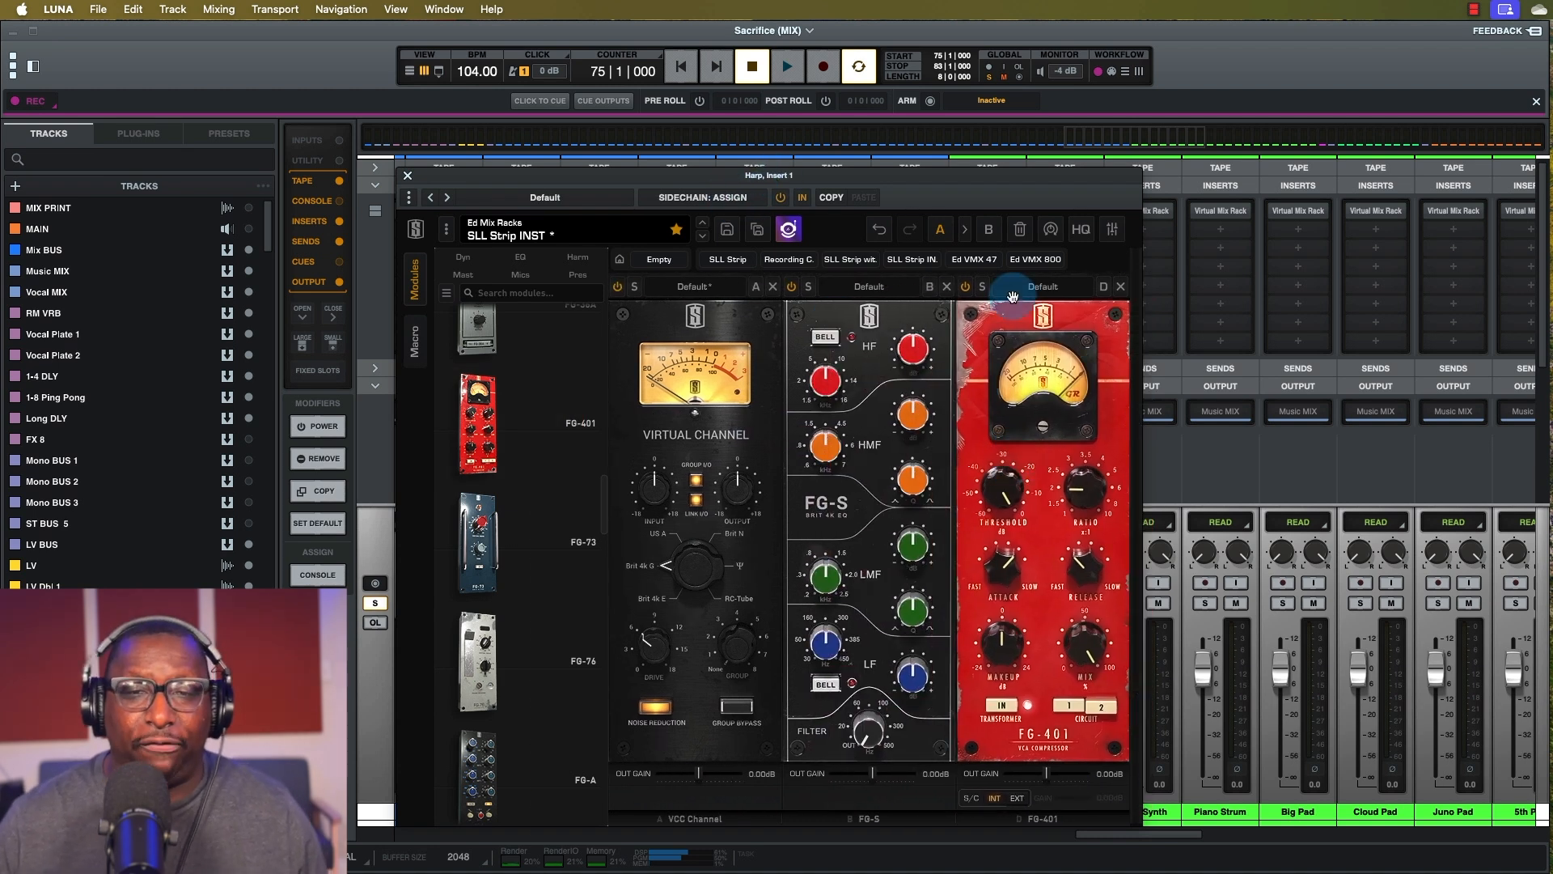
drag(890, 178, 1143, 187)
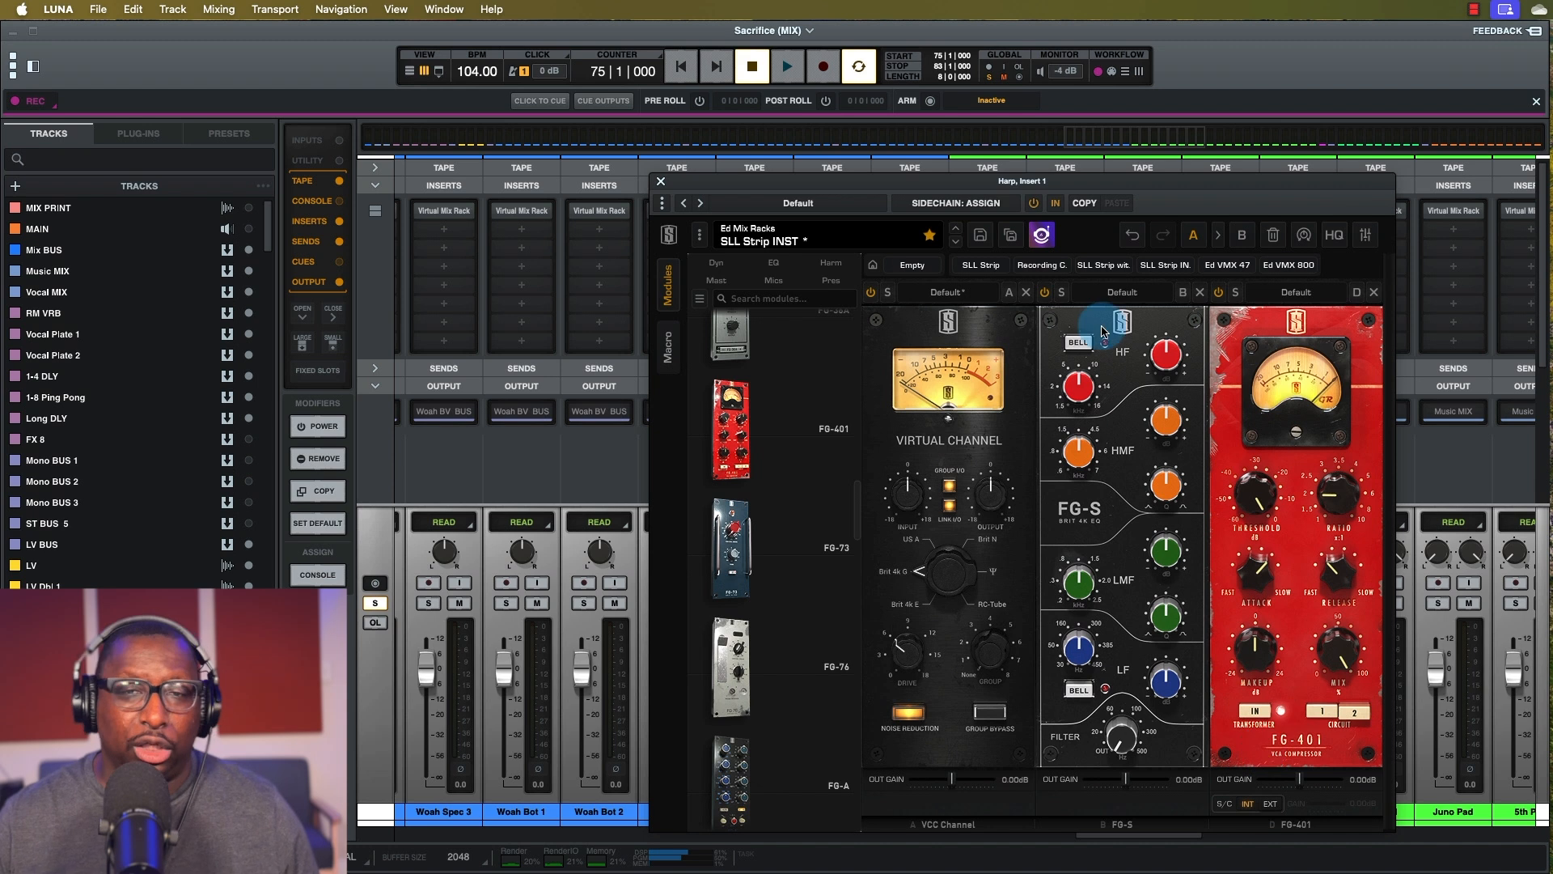
drag(941, 179, 853, 160)
Play the Harp and lower the FG-401 threshold to about -18.3 dB, then stop playback.
click(1214, 427)
key(space)
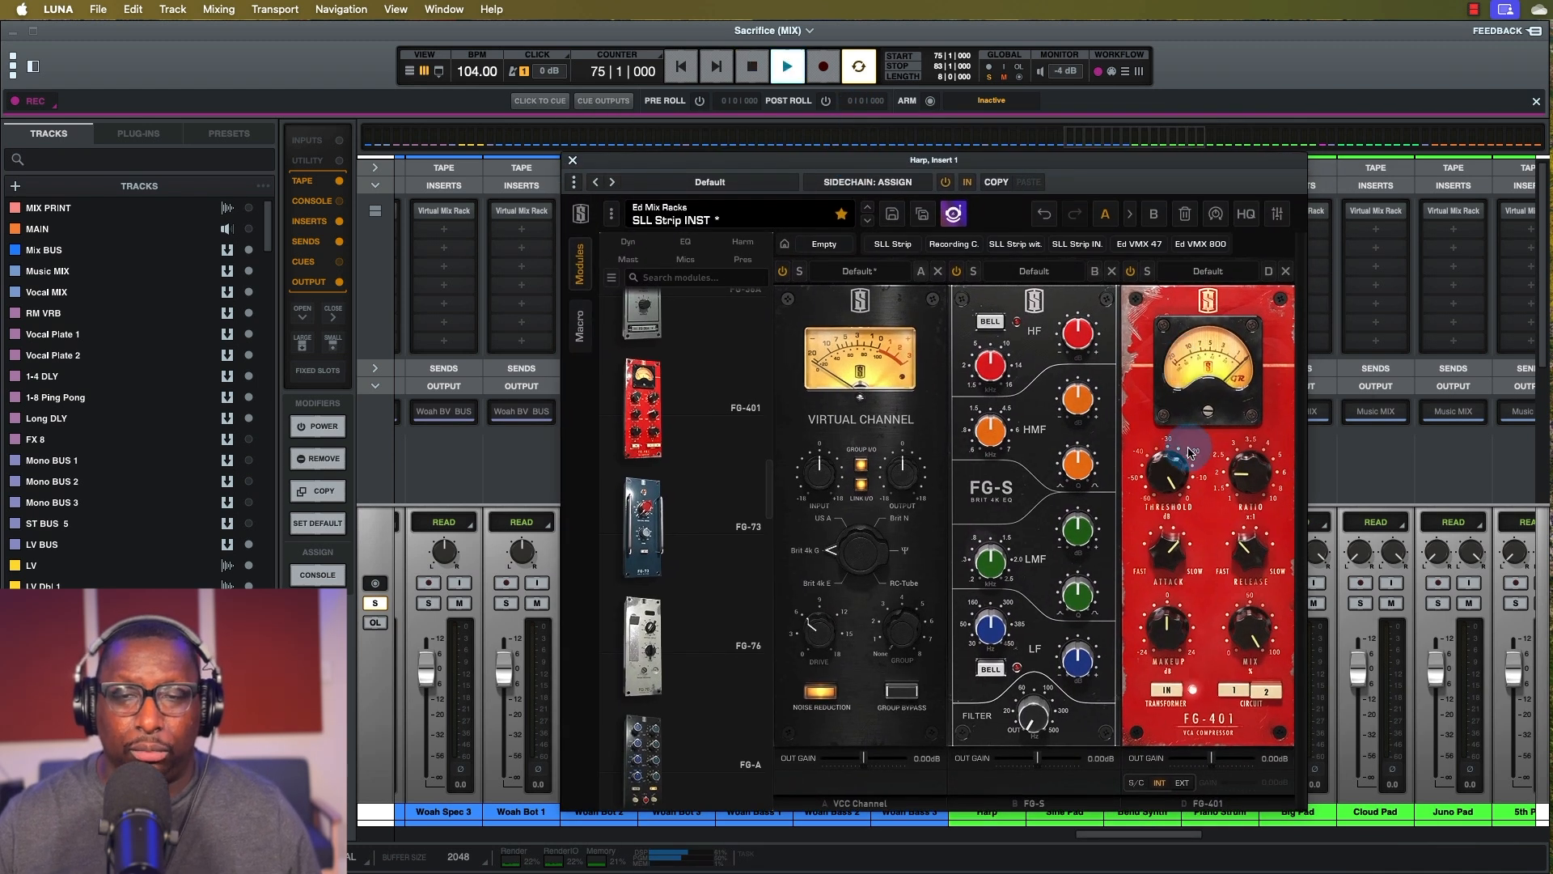
mouse_move(1163, 490)
drag(1162, 490, 1150, 548)
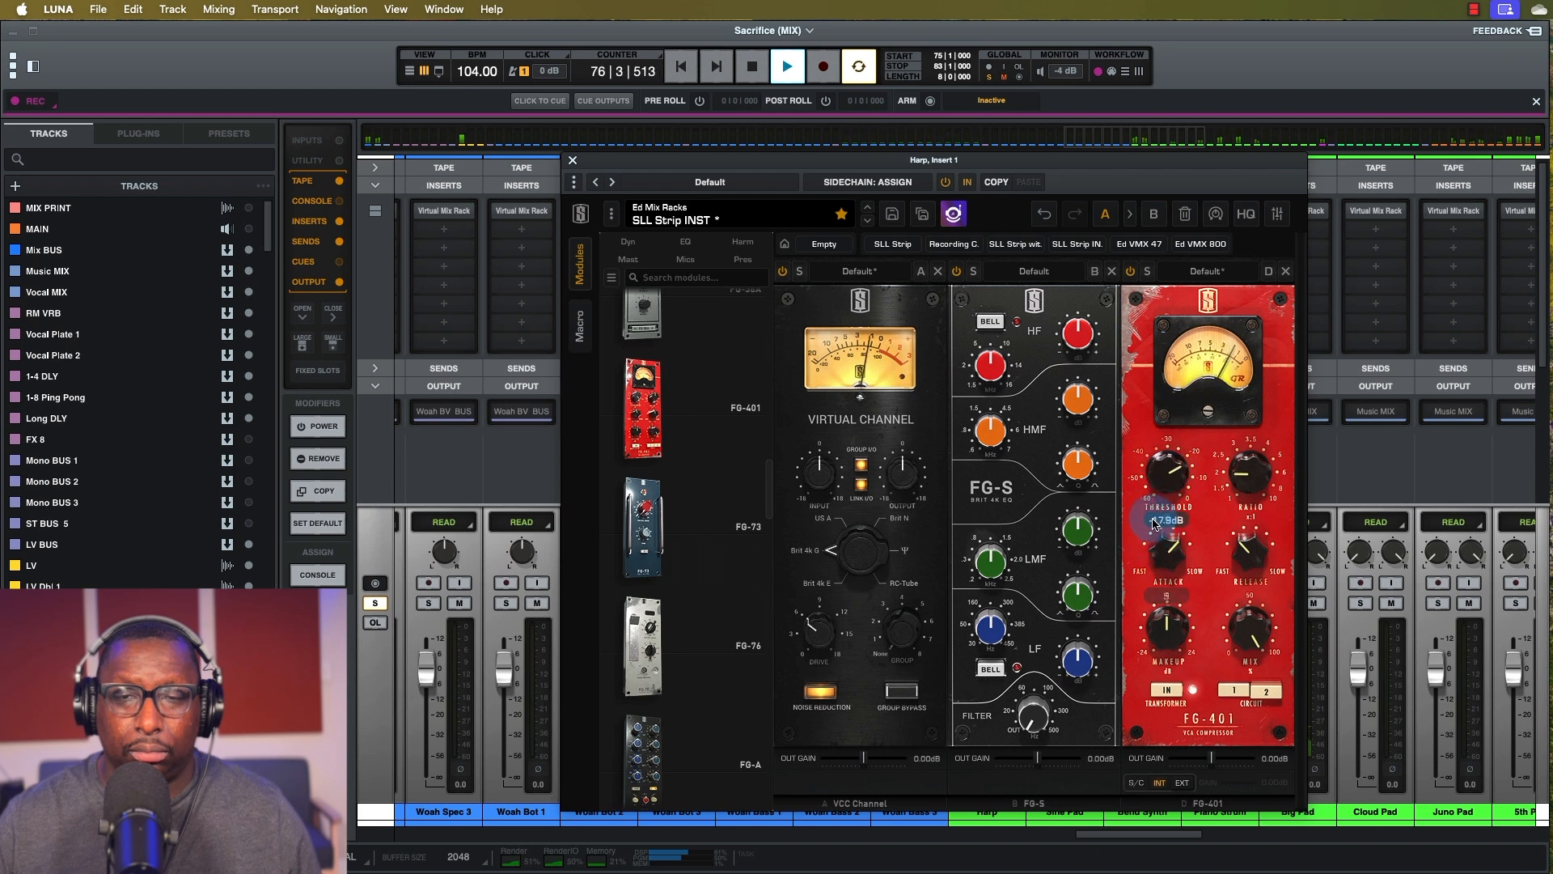
drag(817, 476, 806, 511)
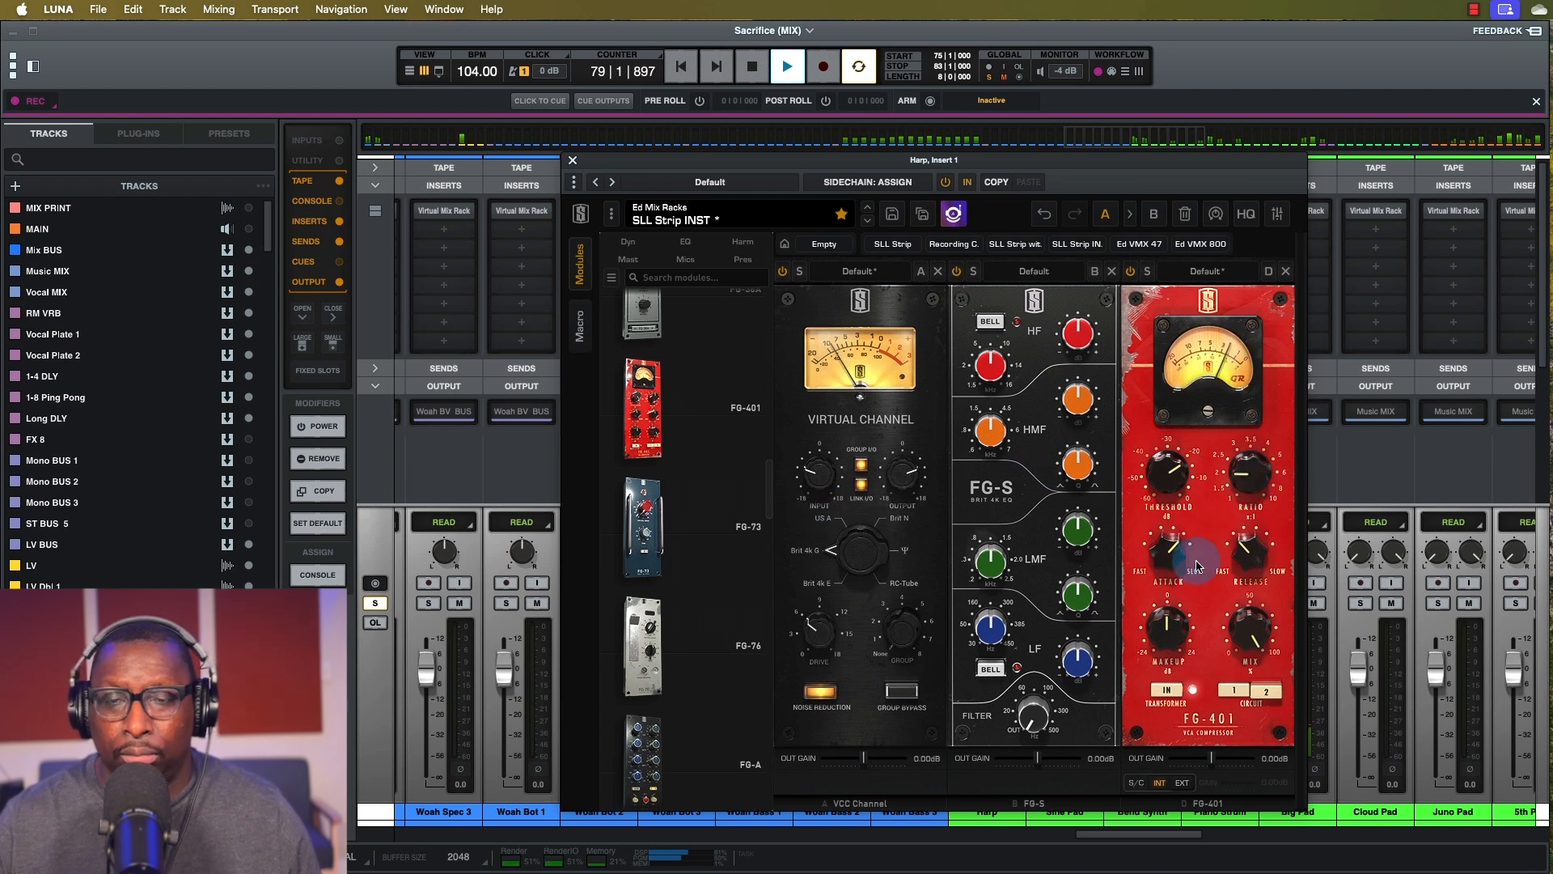
key(space)
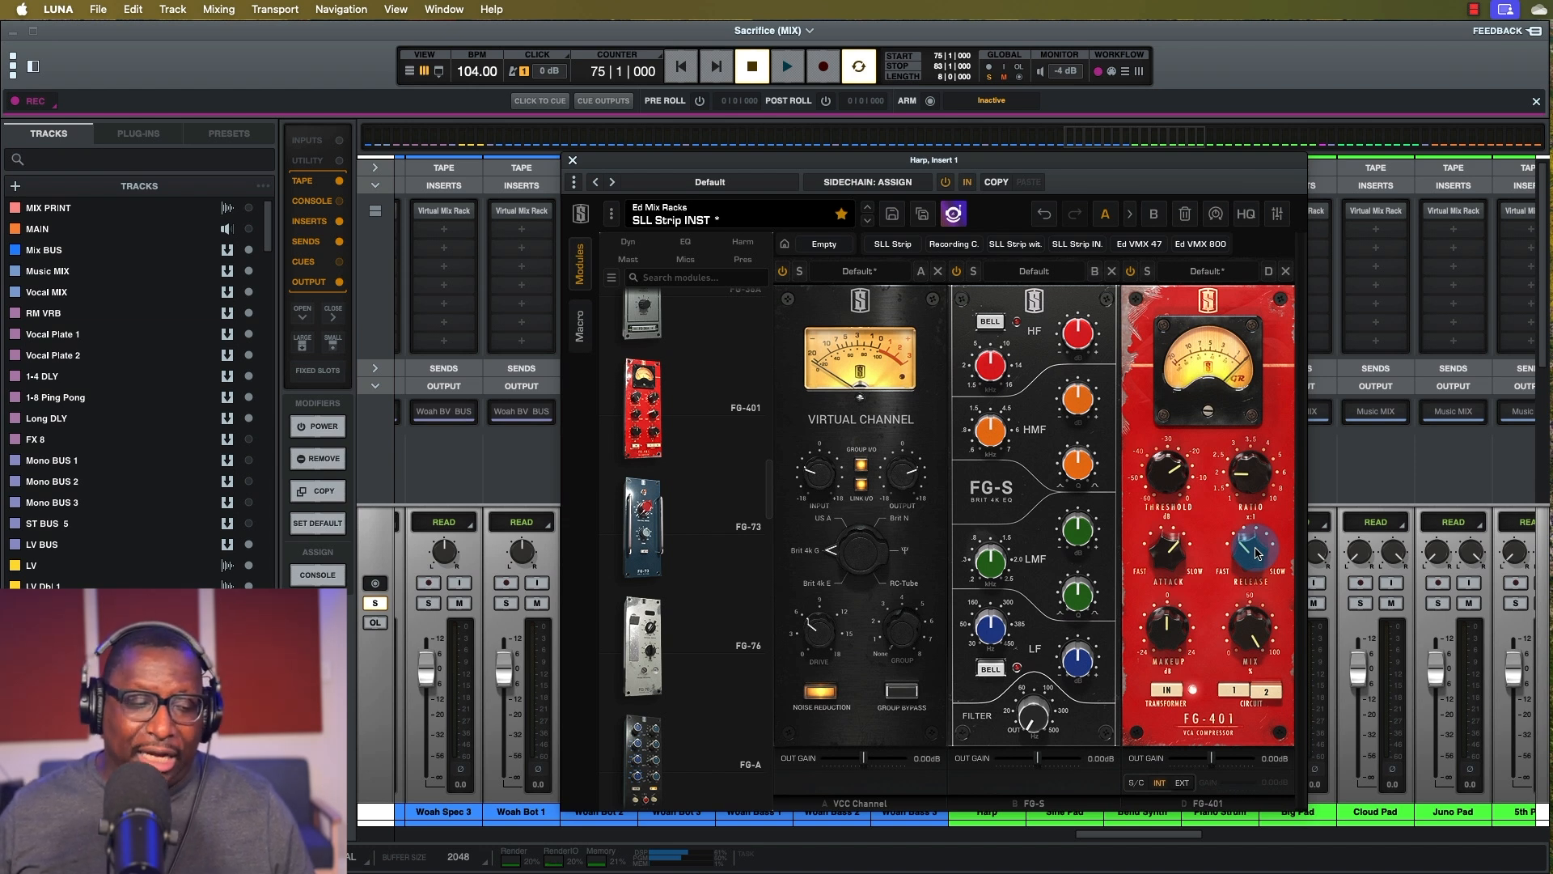
Solo the Kick channel and briefly play it back.
scroll(1427, 680, right, 10)
scroll(1428, 679, right, 10)
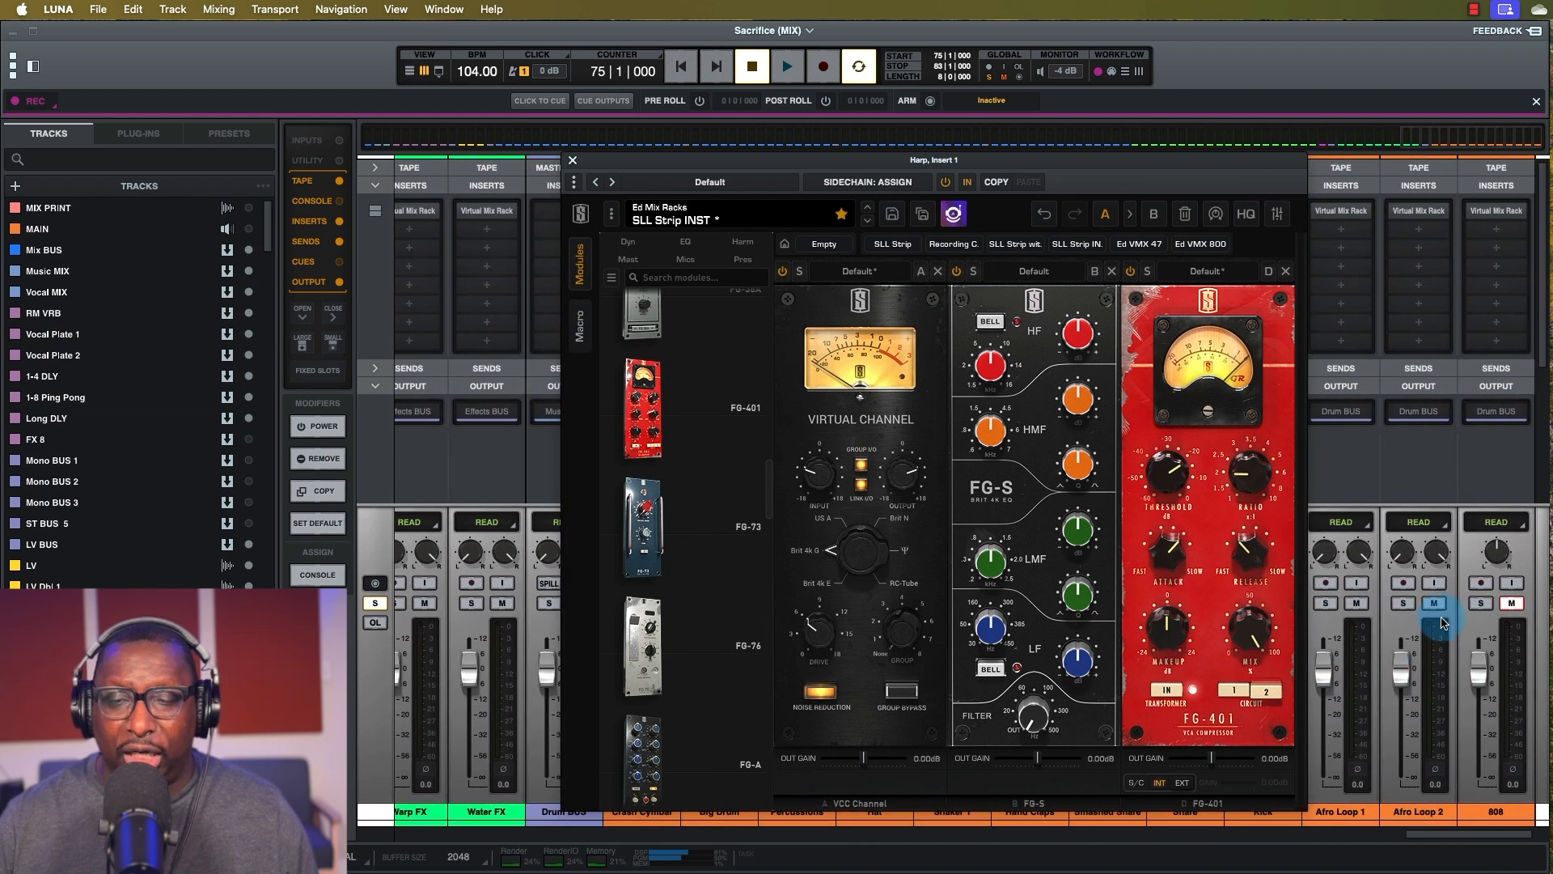
scroll(1436, 619, left, 5)
click(1514, 603)
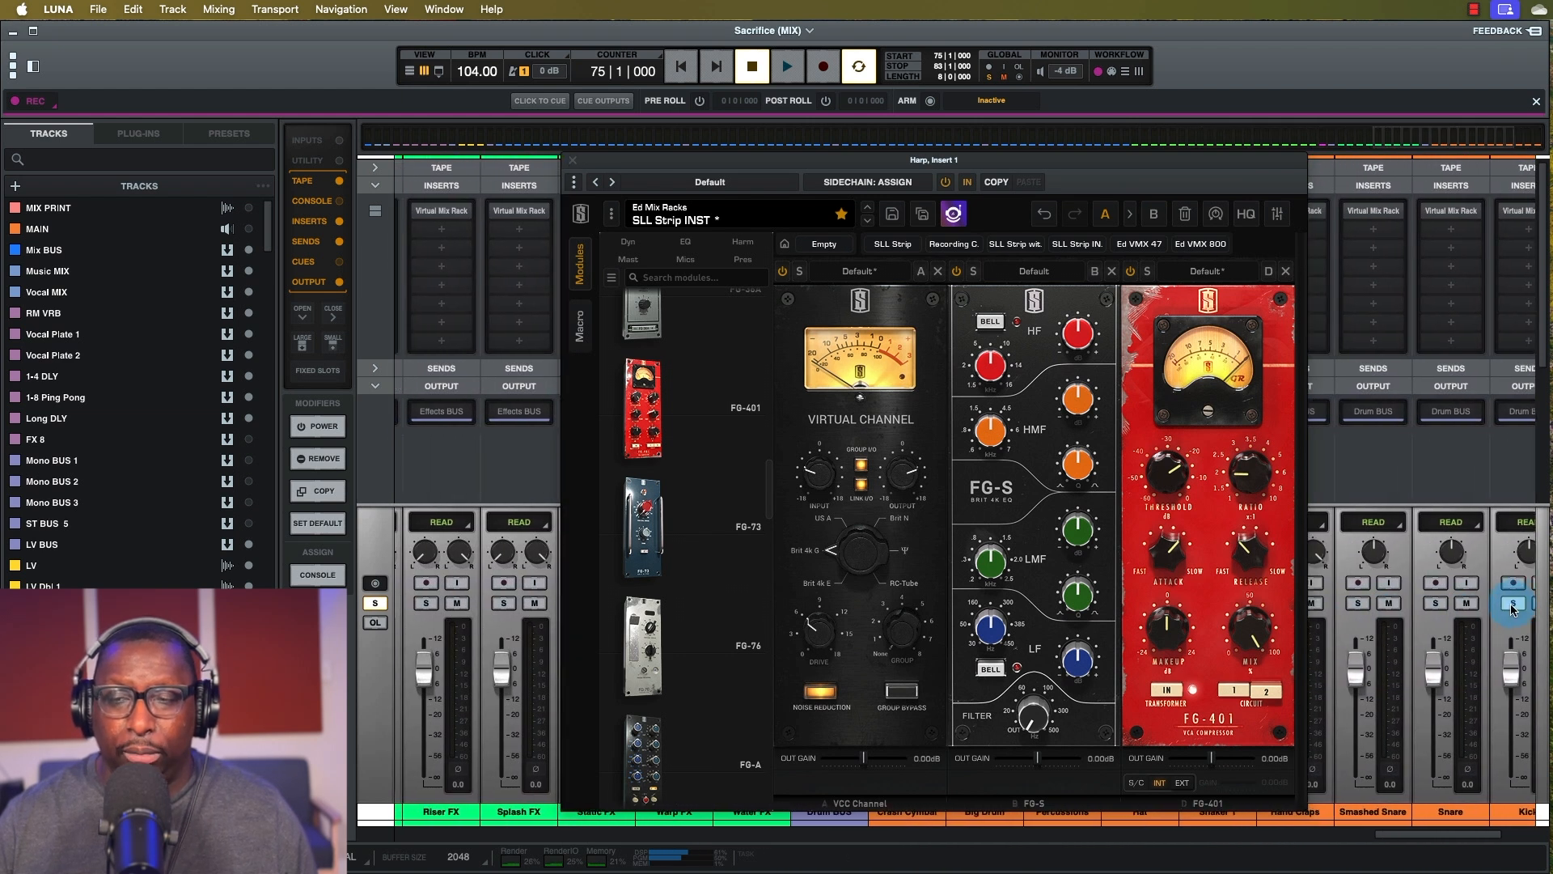
key(space)
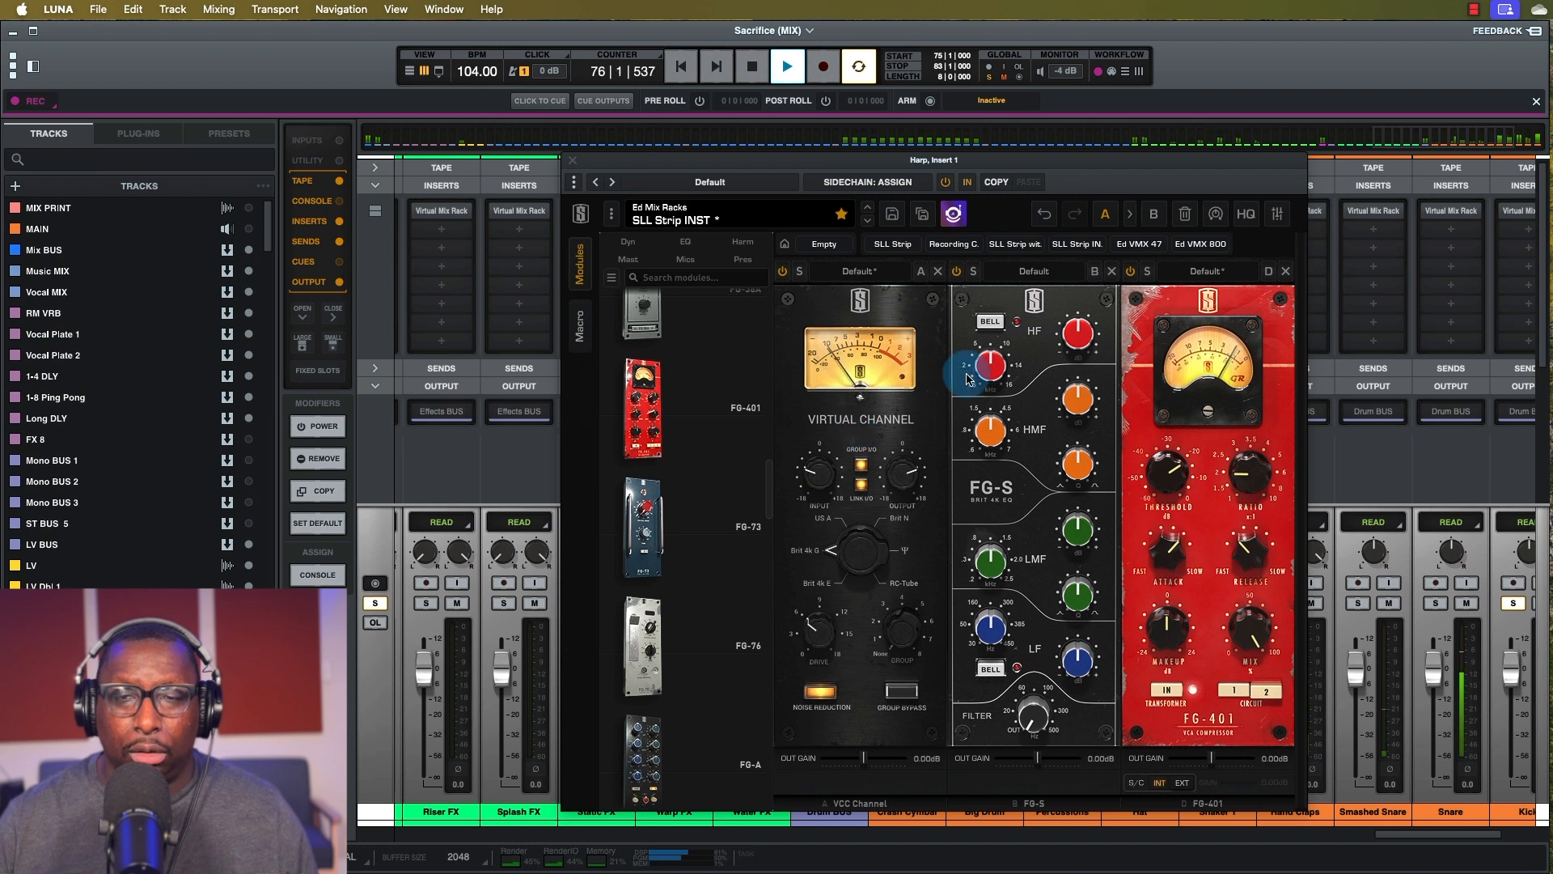
key(space)
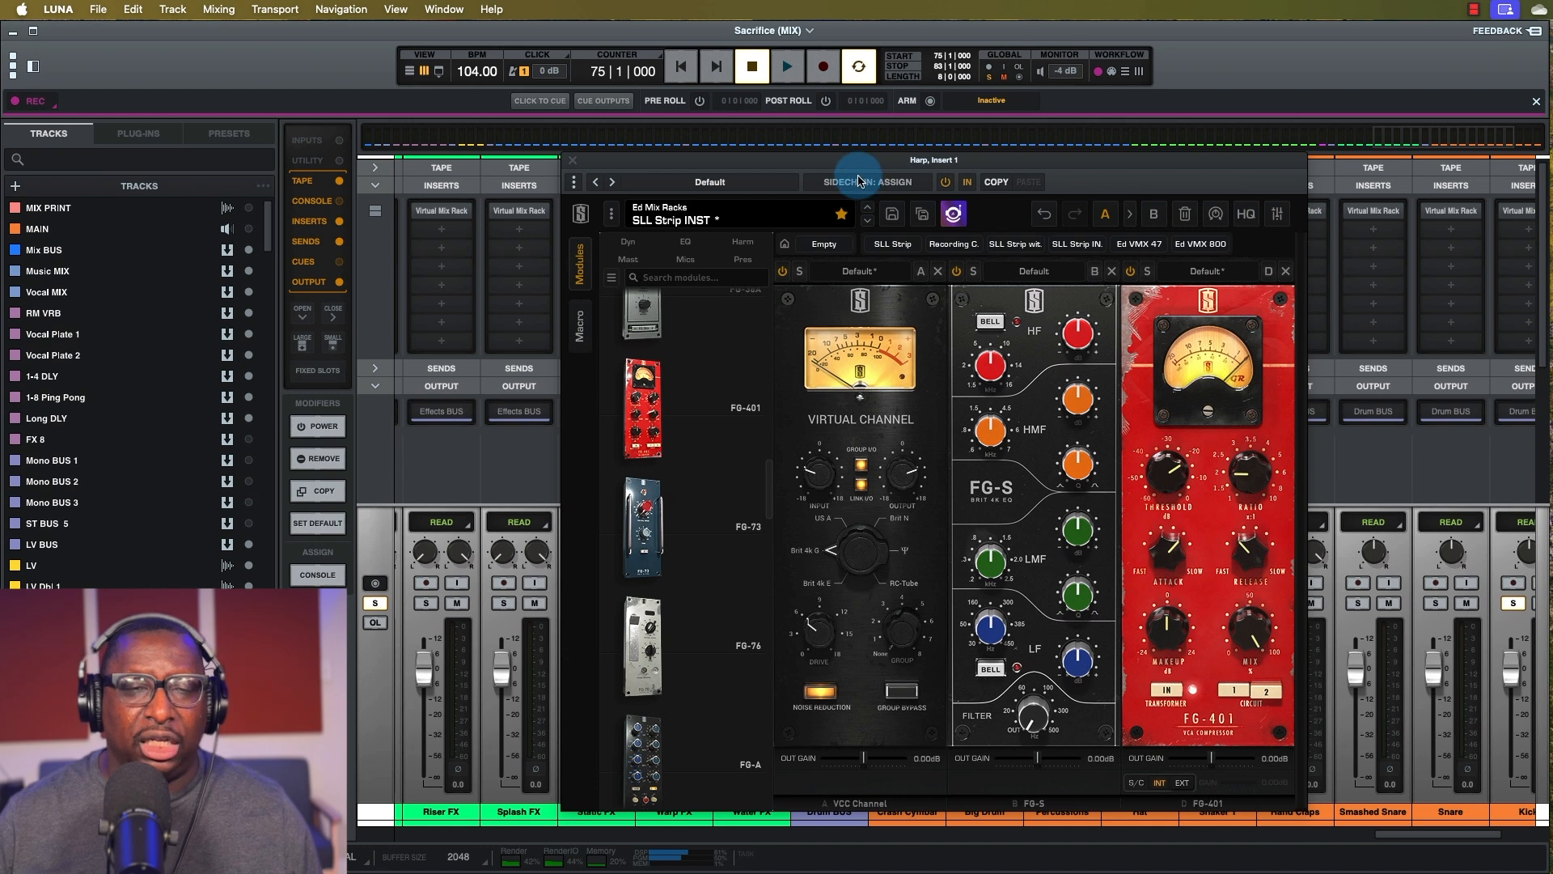
Set Kick as the Harp rack's sidechain source and reposition the rack window.
click(863, 184)
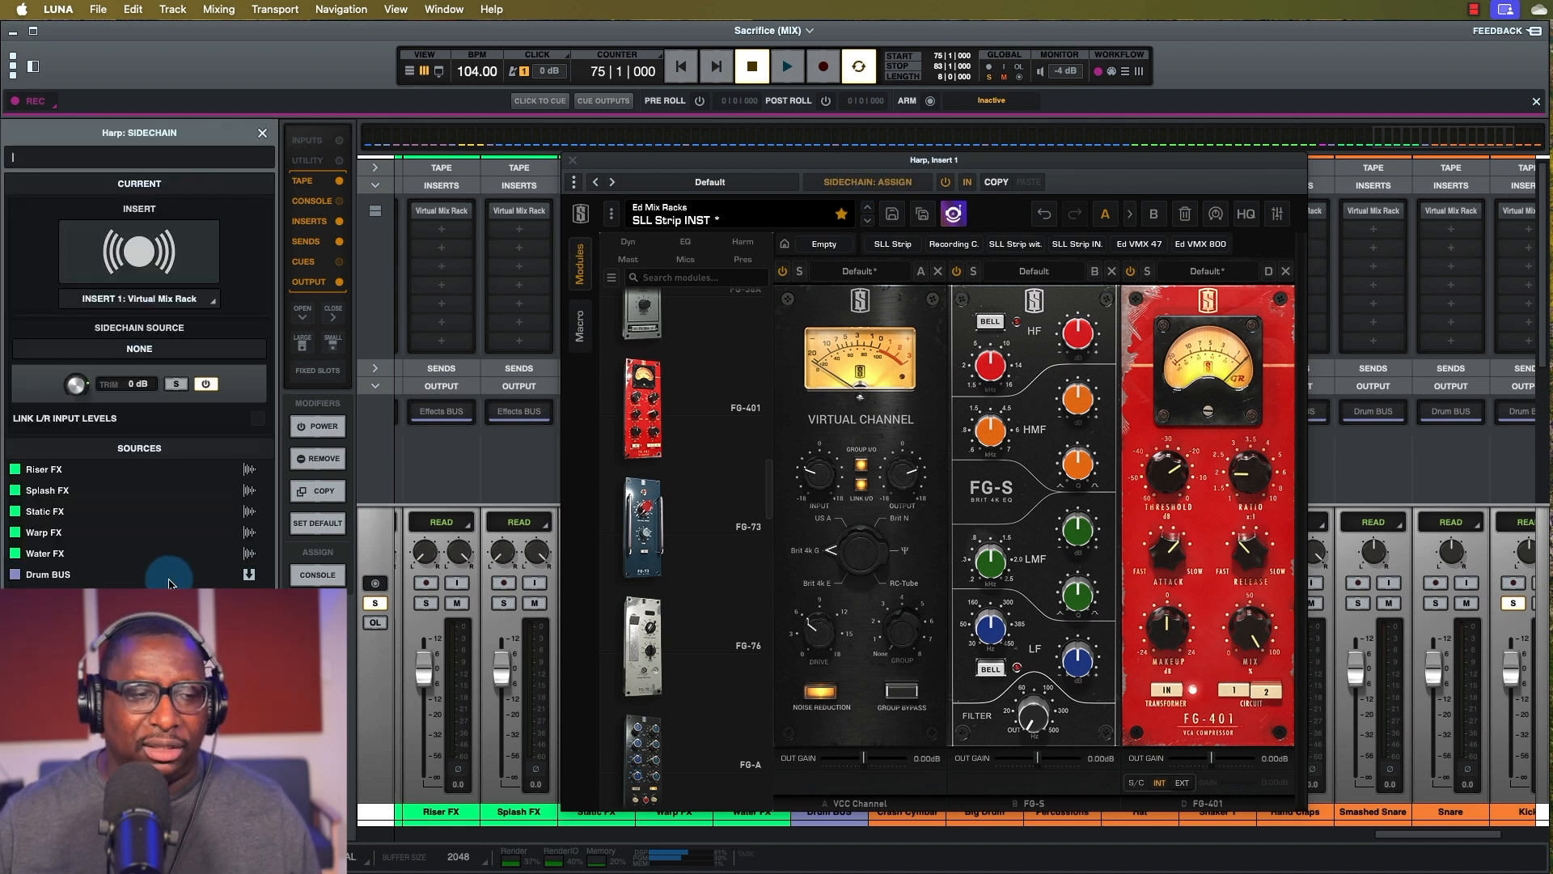
key(Return)
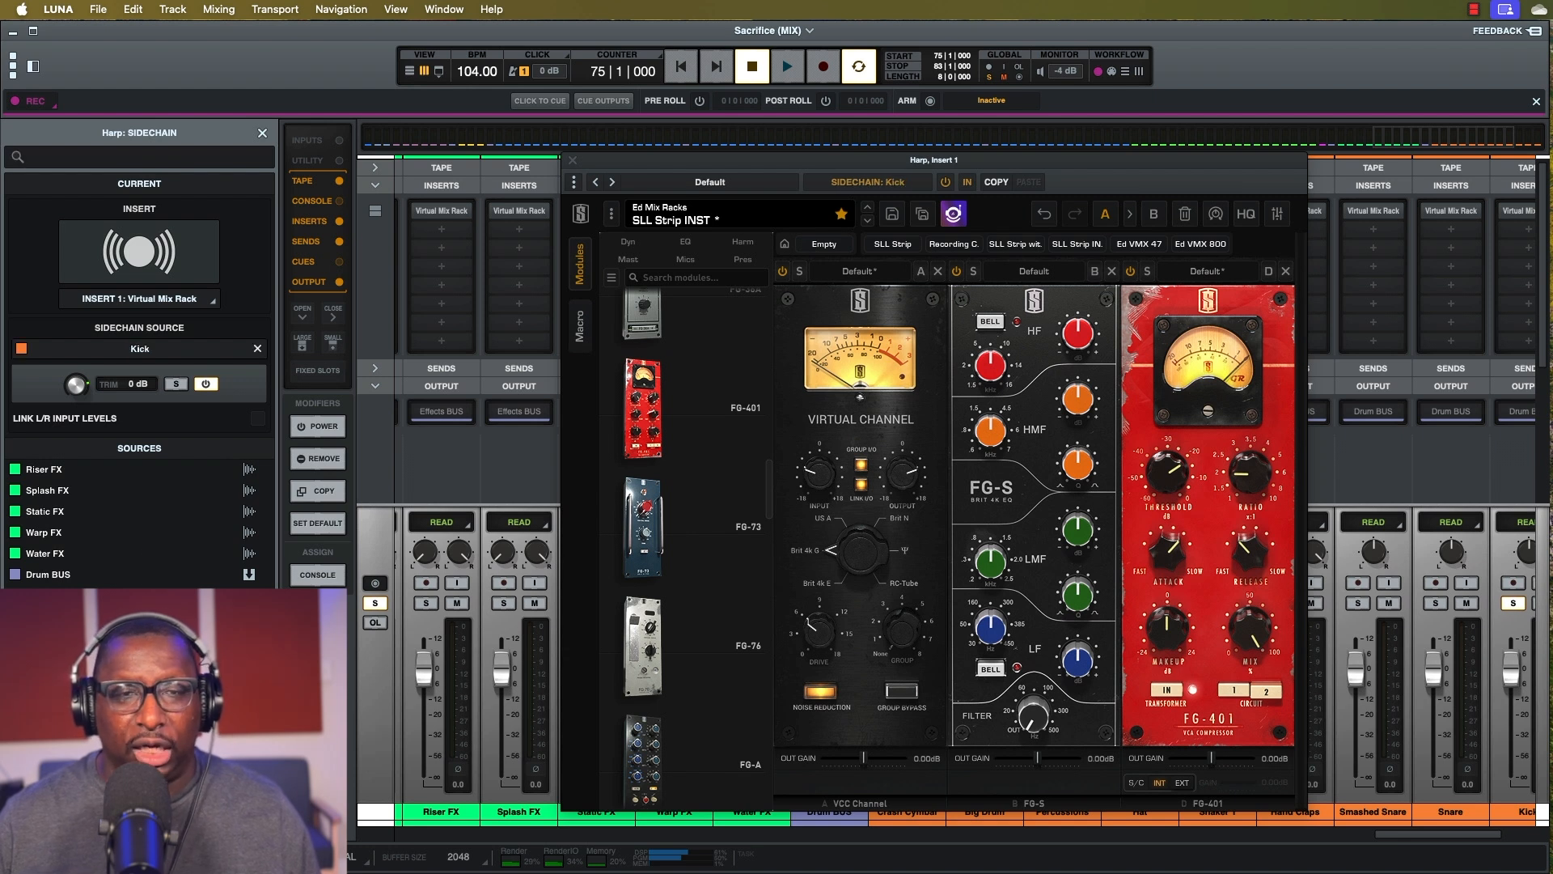
click(263, 134)
drag(1075, 162, 1073, 151)
click(1186, 769)
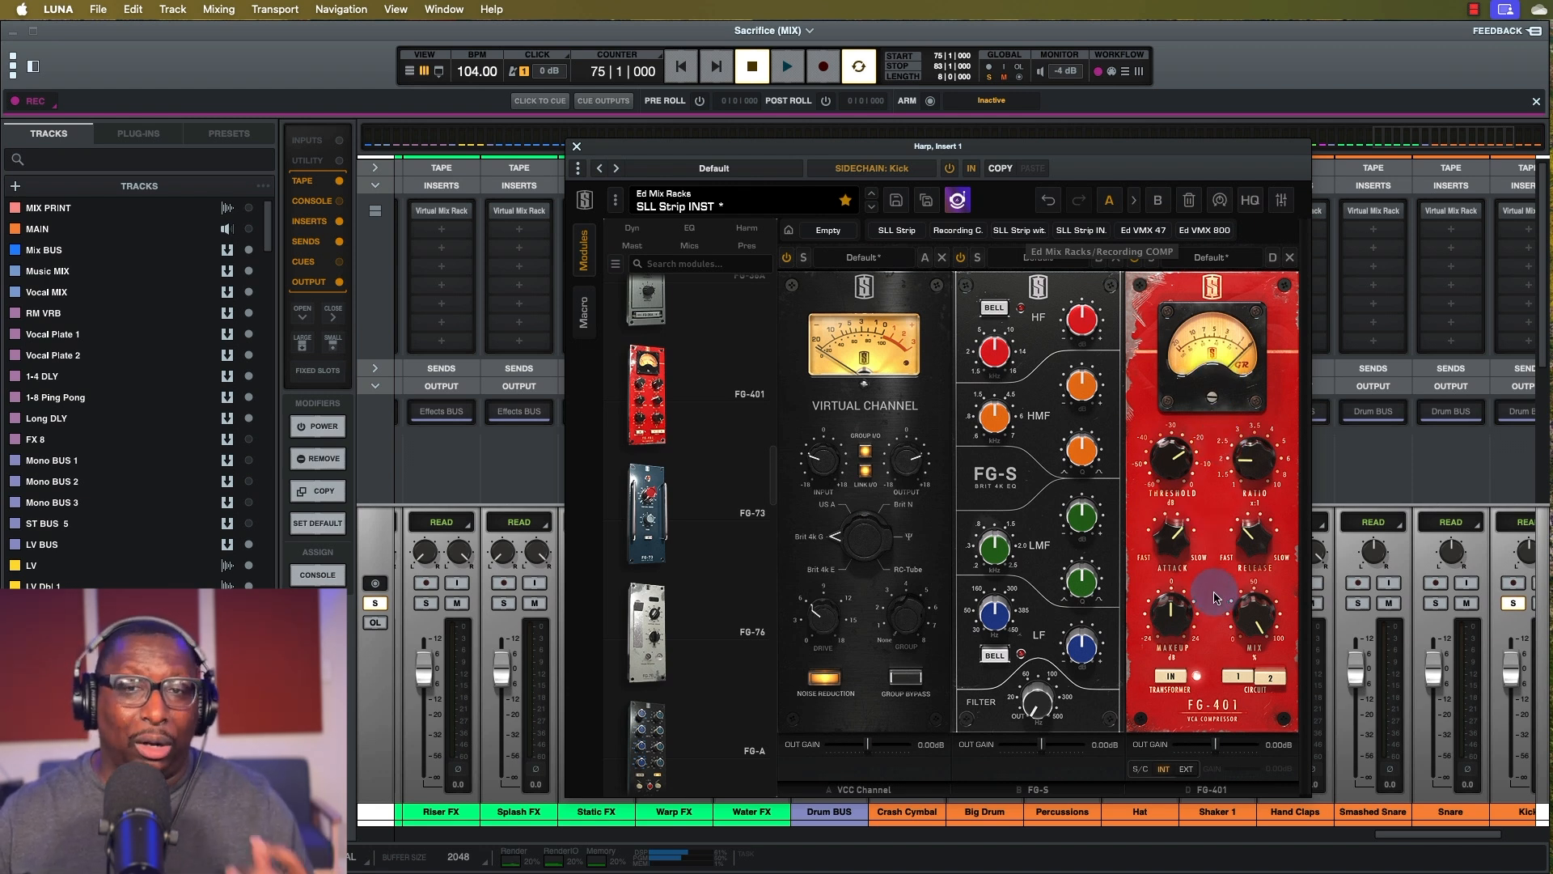
Compare the FG-401 S/C switch at INT and EXT during playback, leaving it on EXT.
key(space)
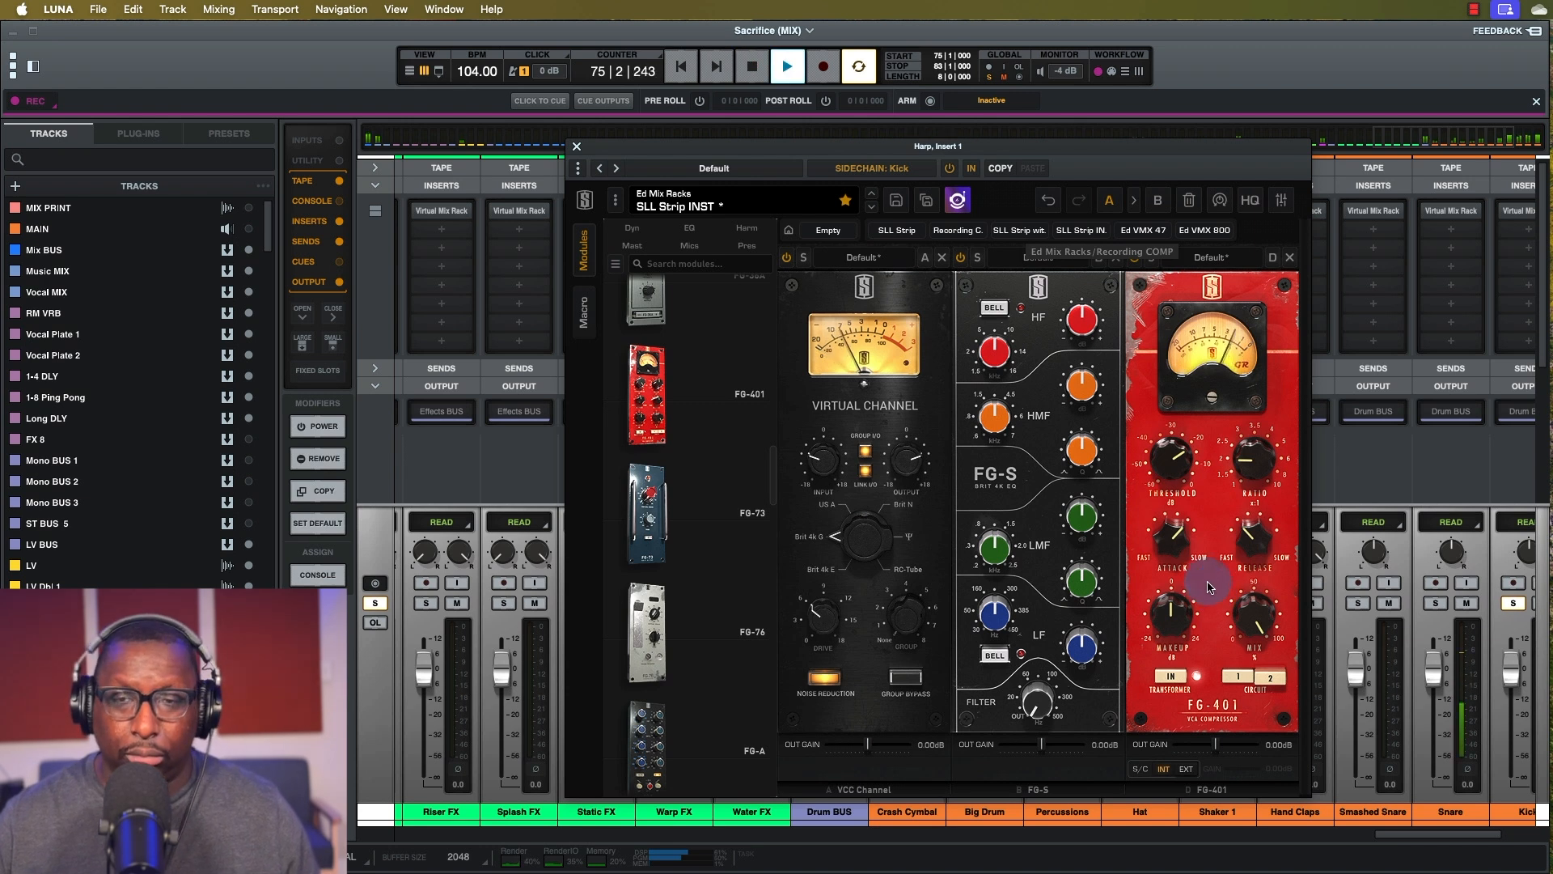
click(1190, 776)
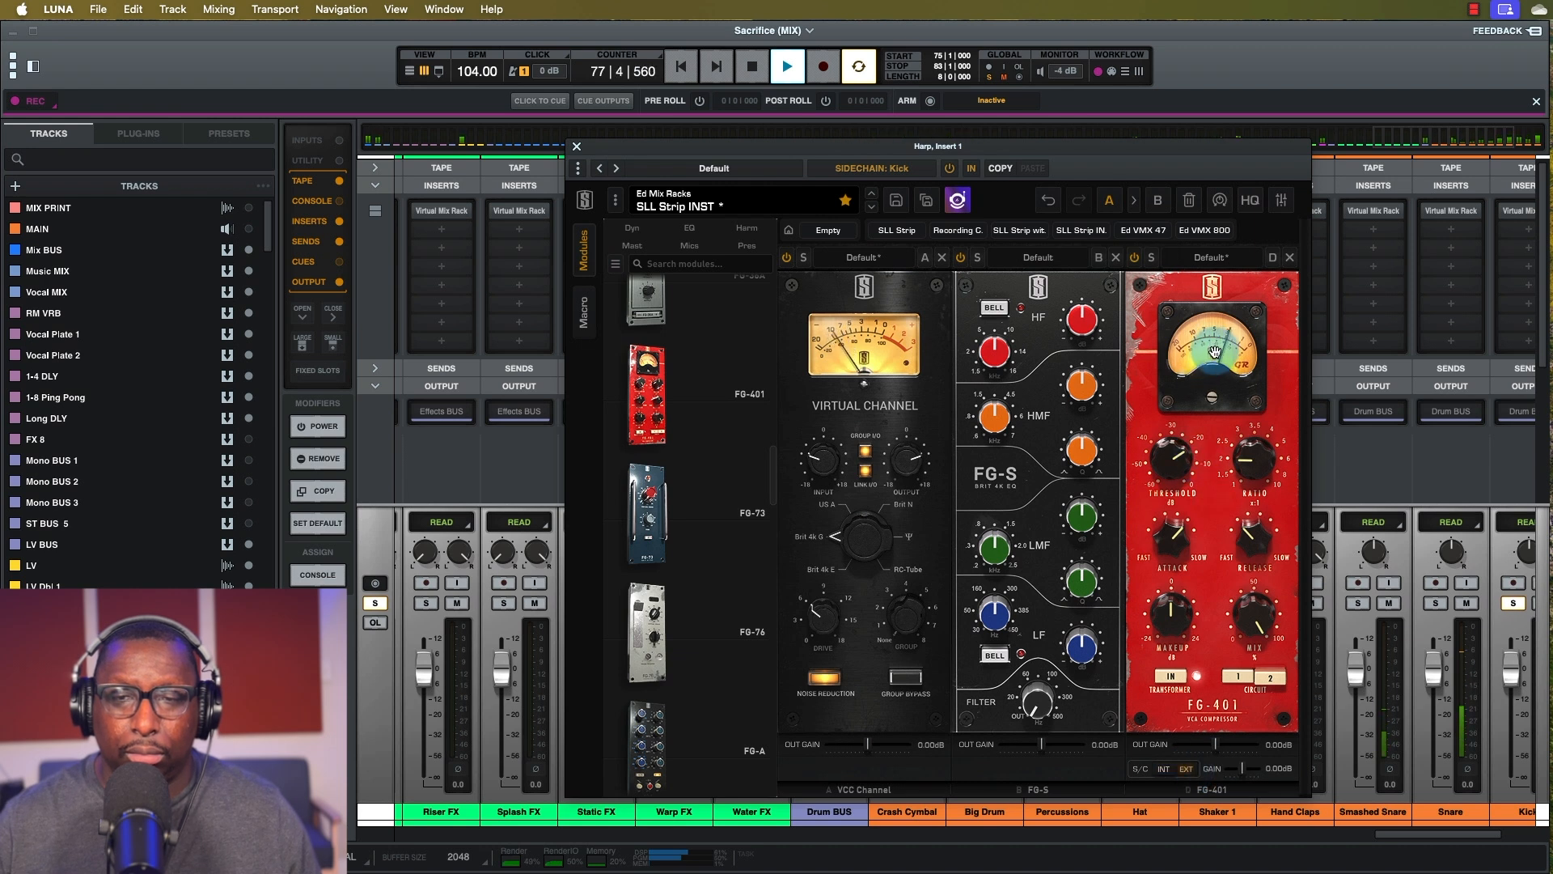
click(1165, 773)
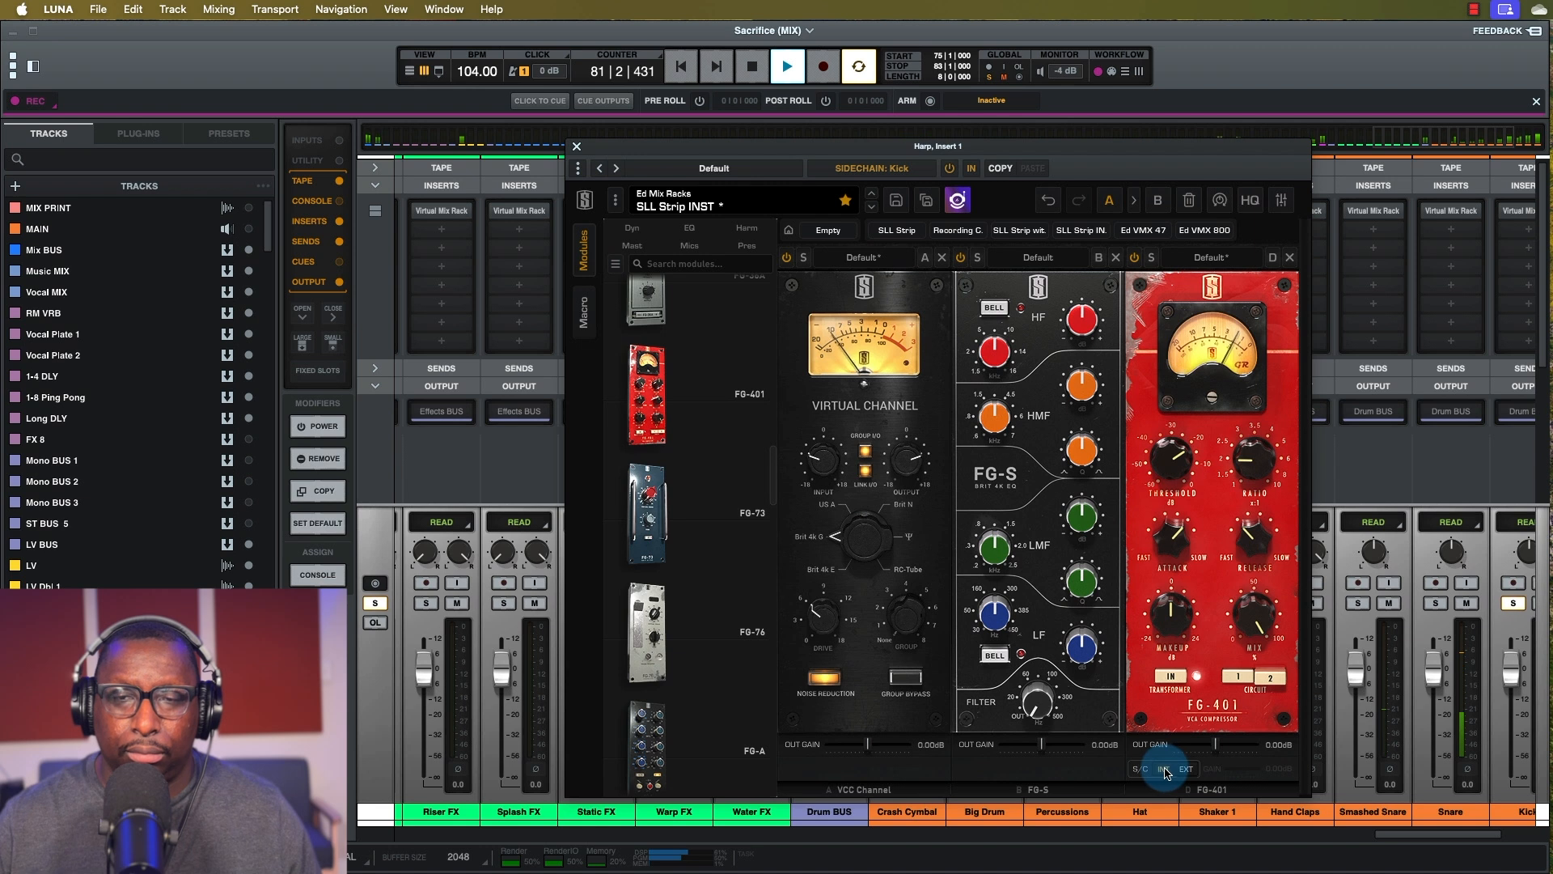
click(1186, 770)
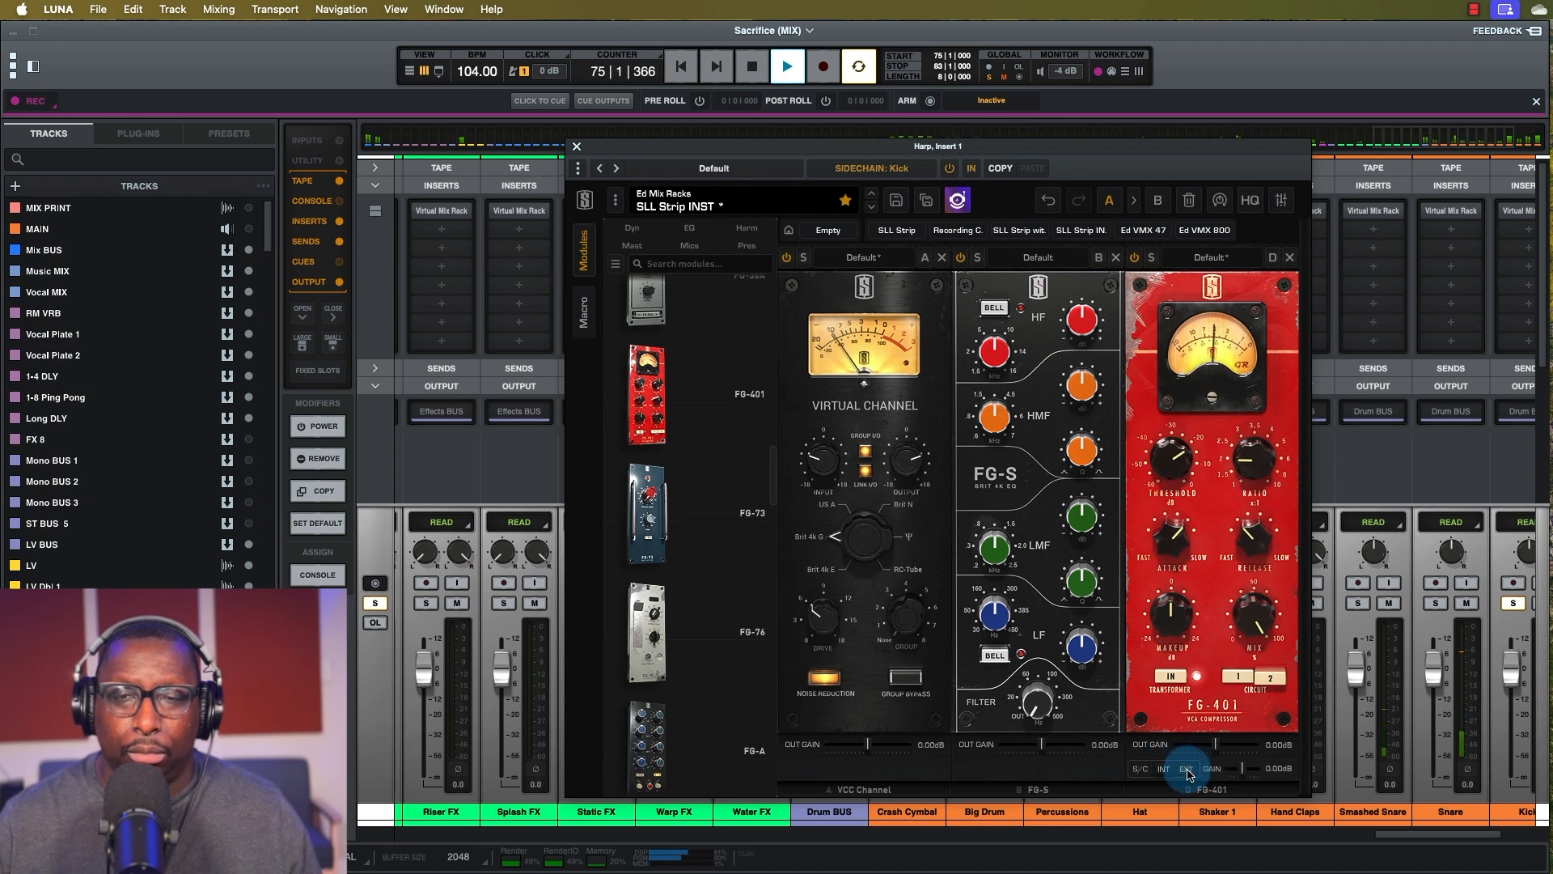
key(space)
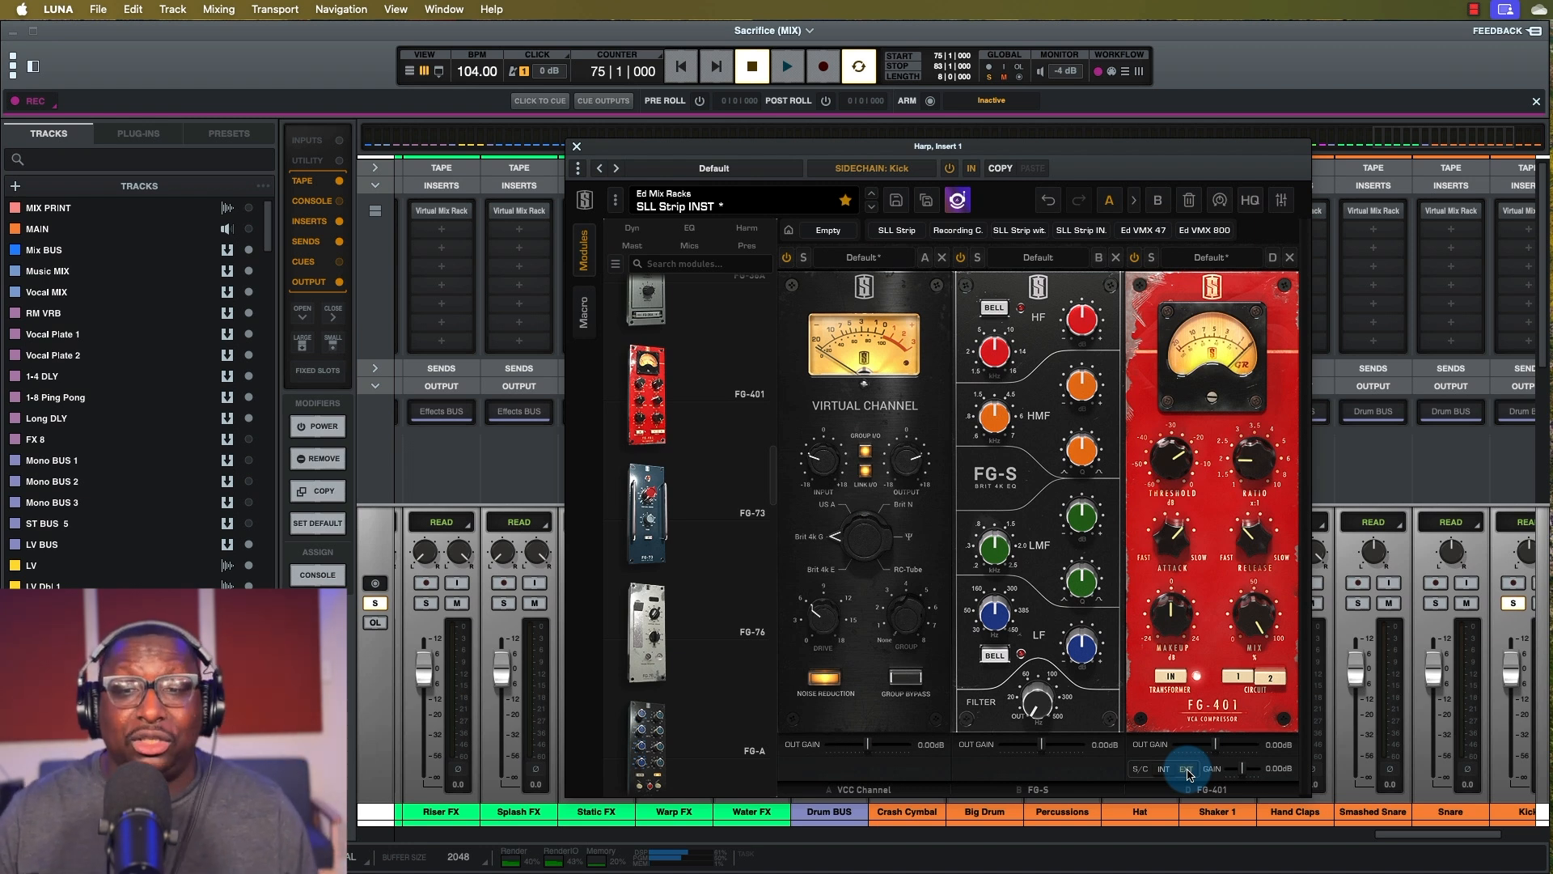
click(1186, 769)
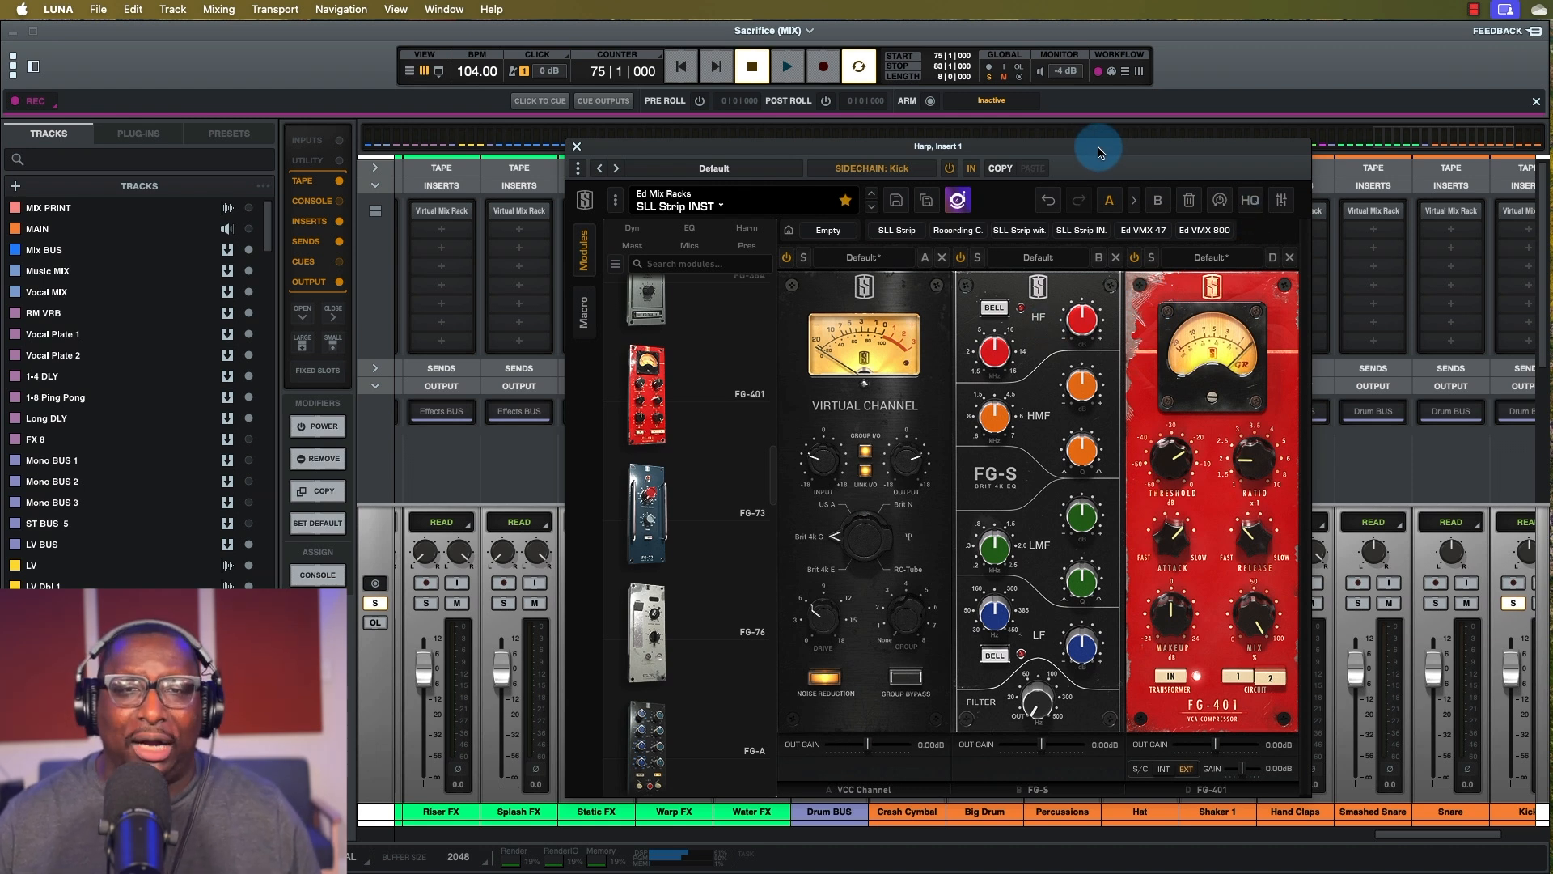
drag(1091, 149, 1046, 144)
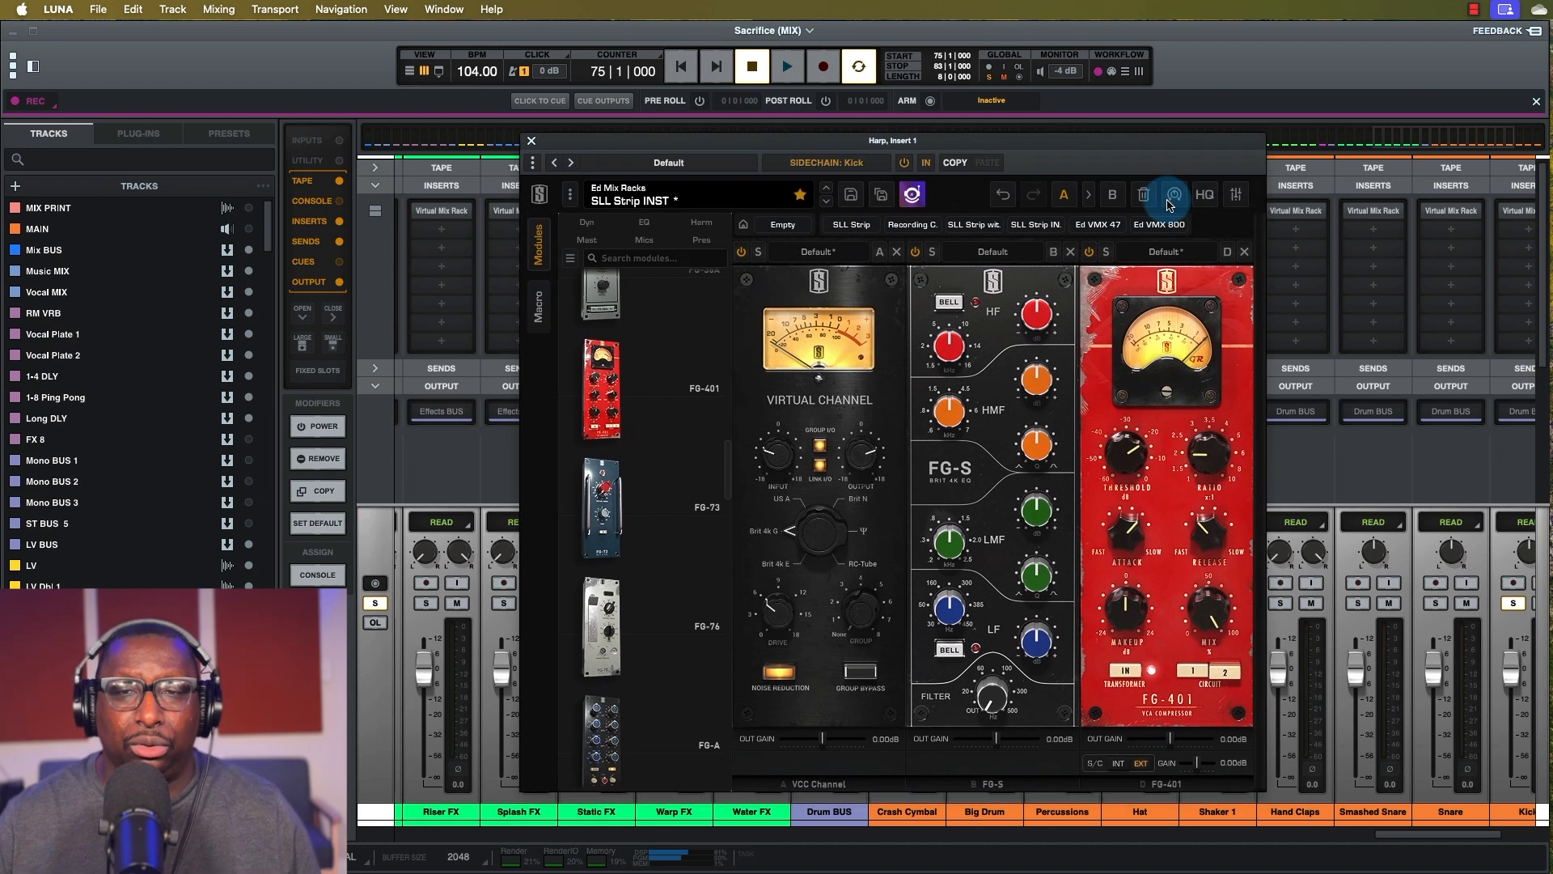
Try the Harp rack window's Scaling at 110% and 75%, then set it to 100%.
click(1236, 195)
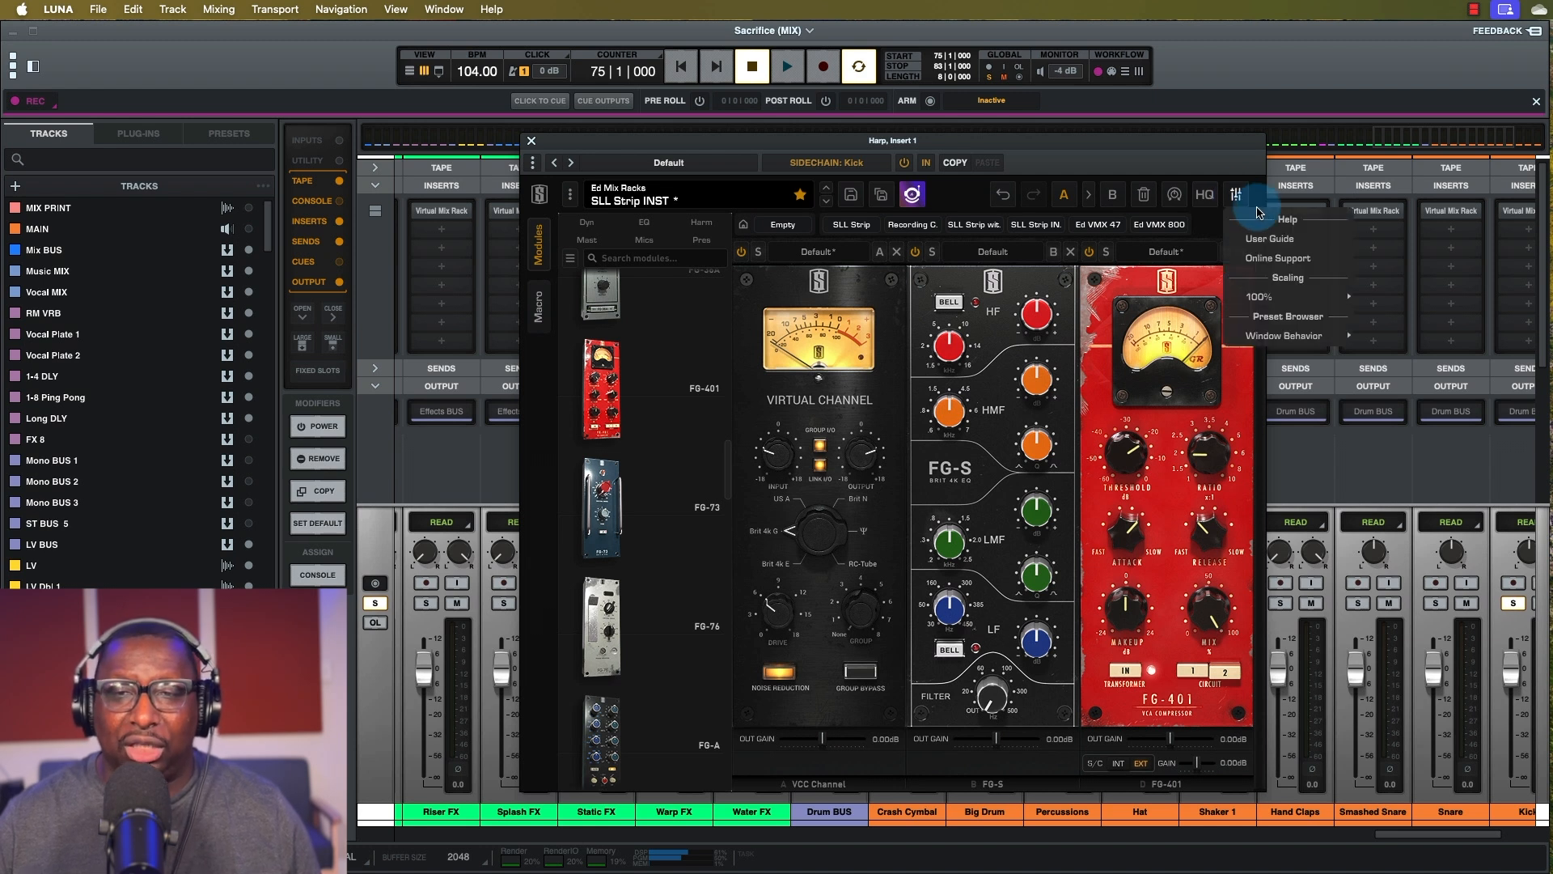
mouse_move(1291, 294)
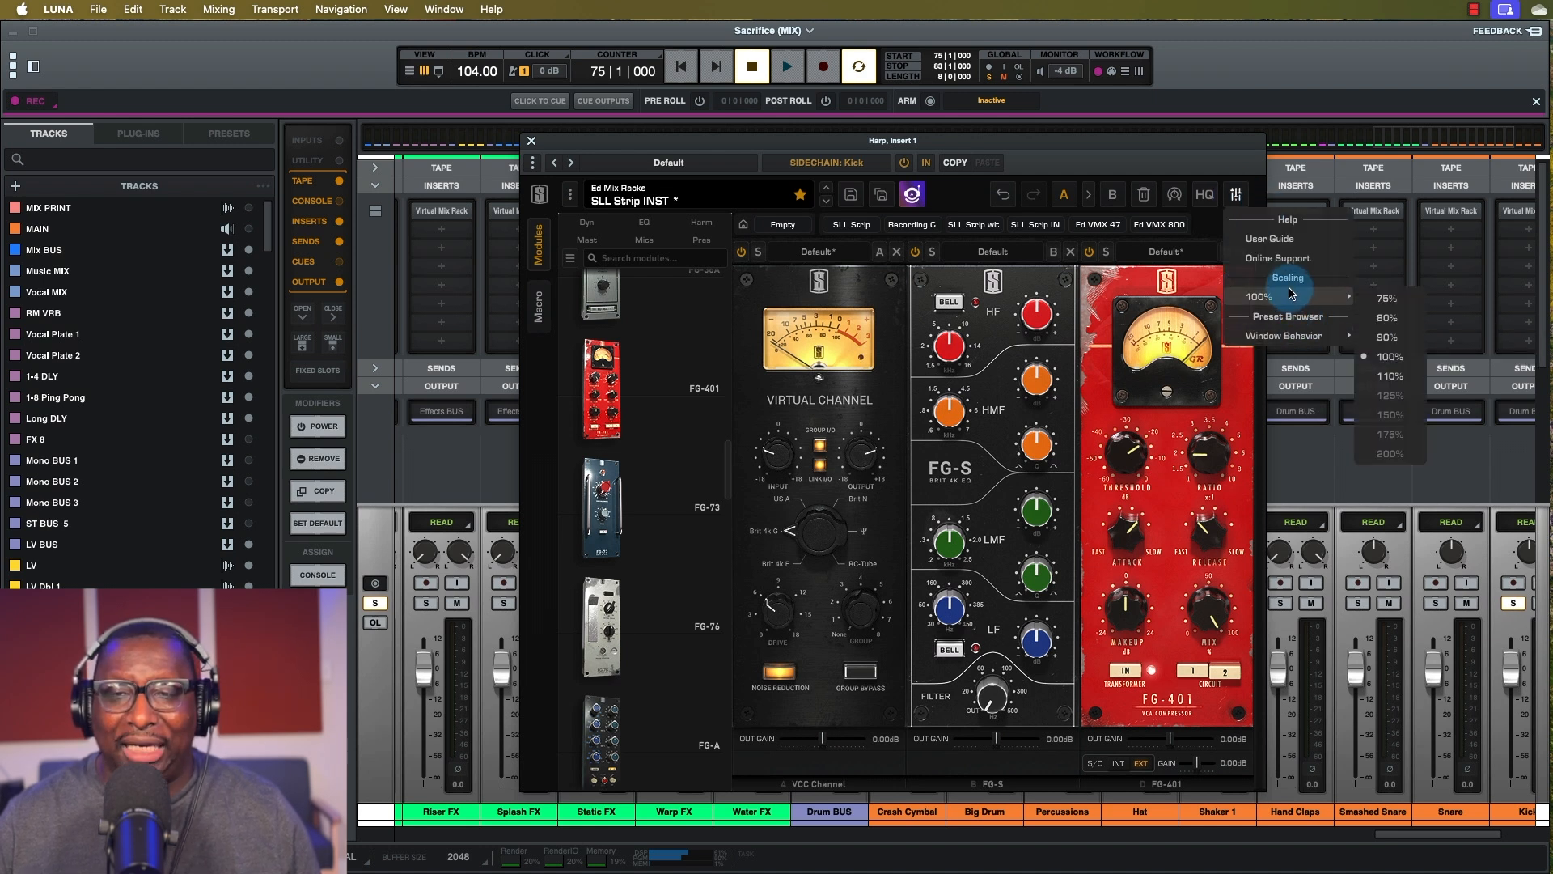
click(1390, 376)
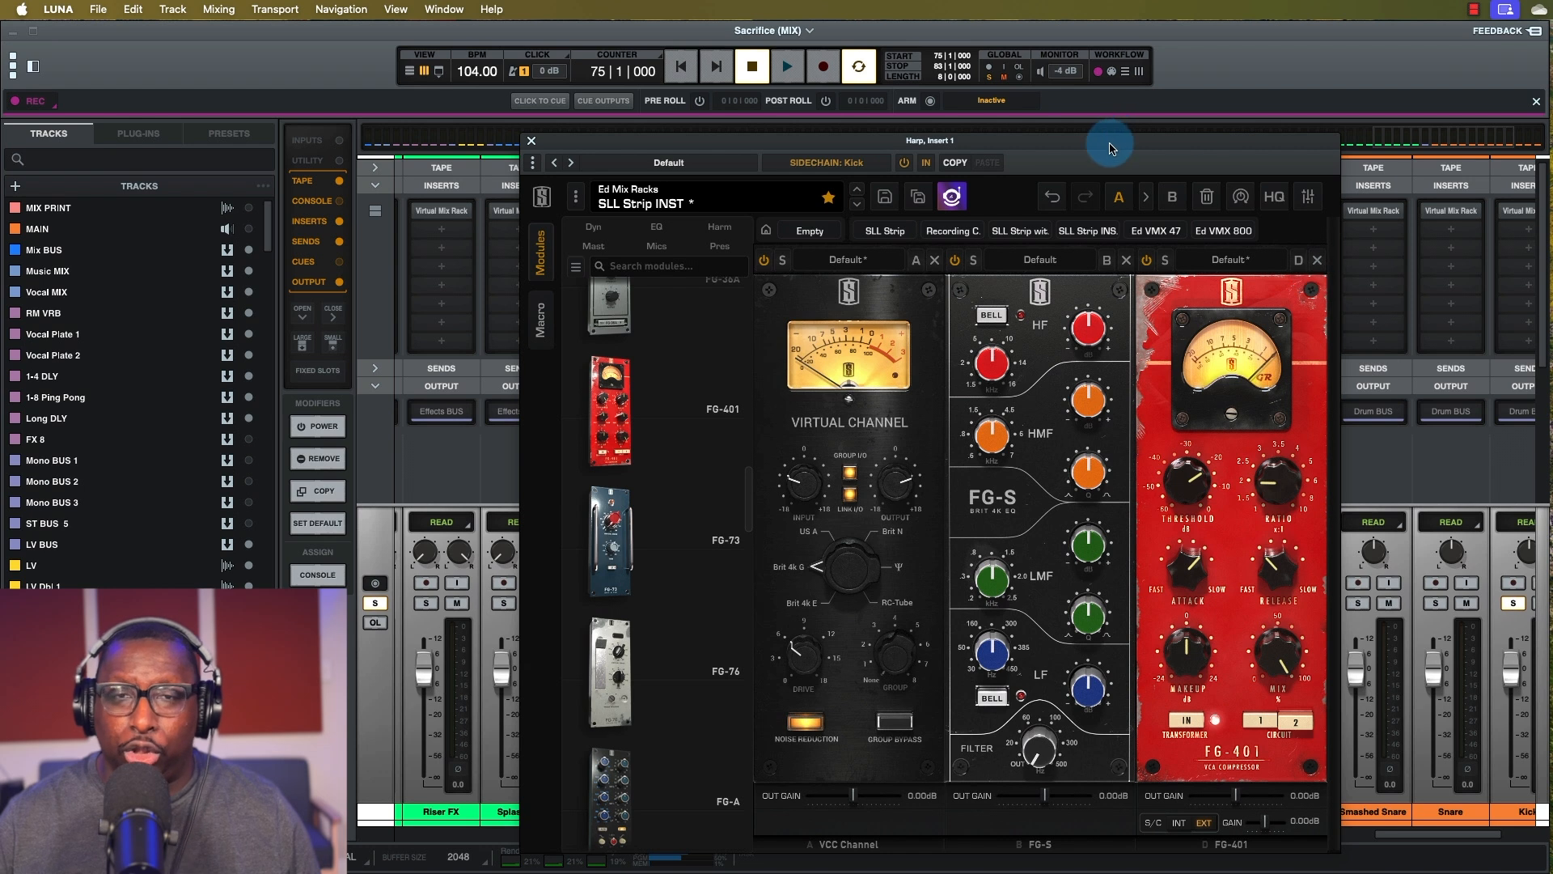
drag(1109, 141, 995, 81)
click(1194, 141)
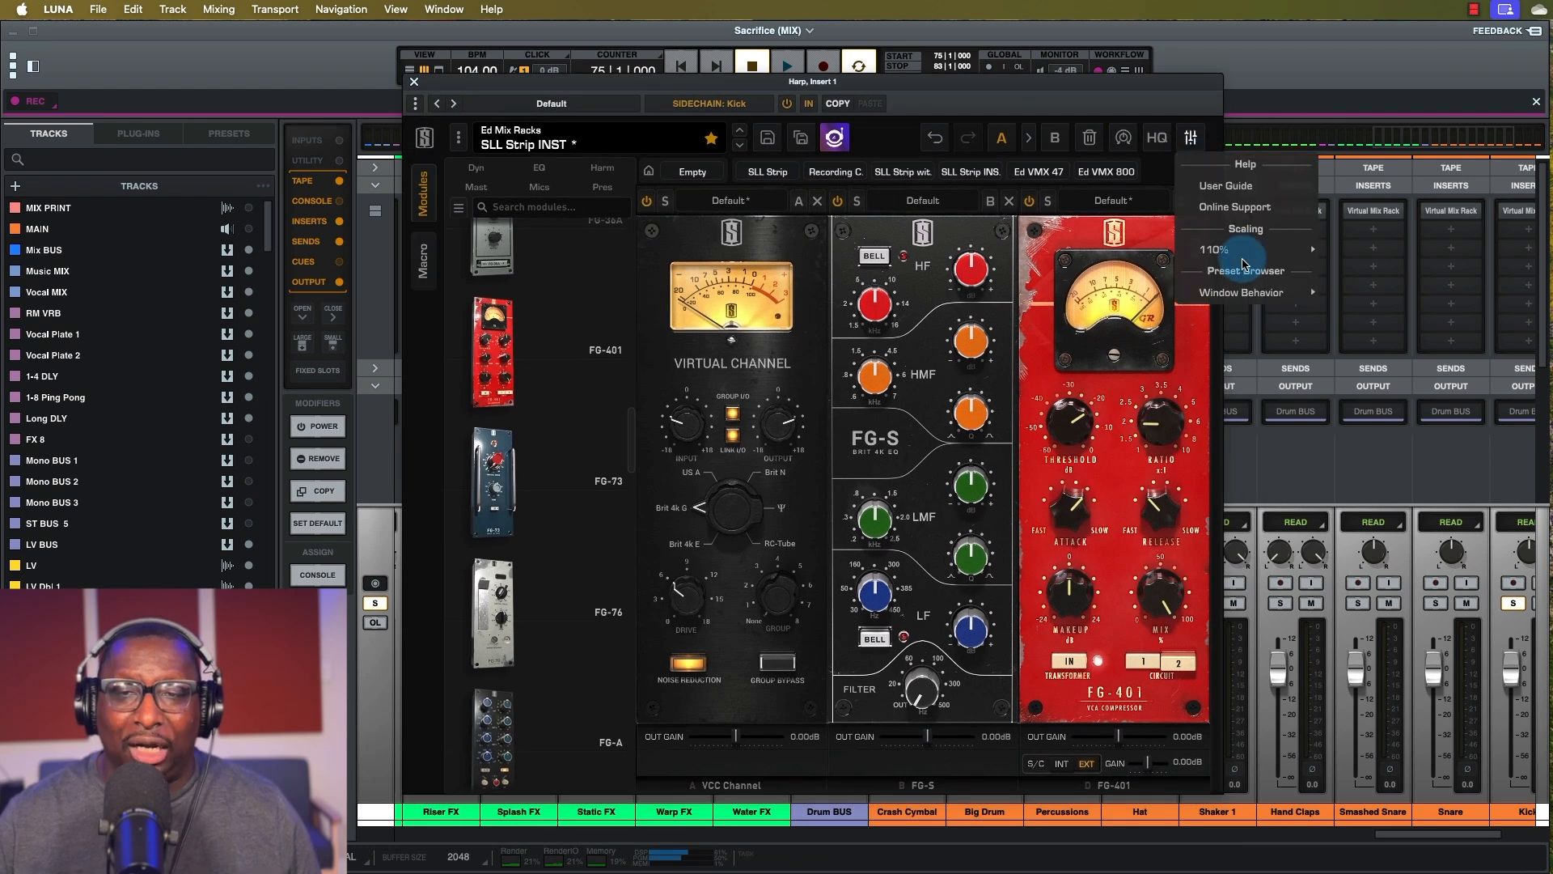
mouse_move(1243, 254)
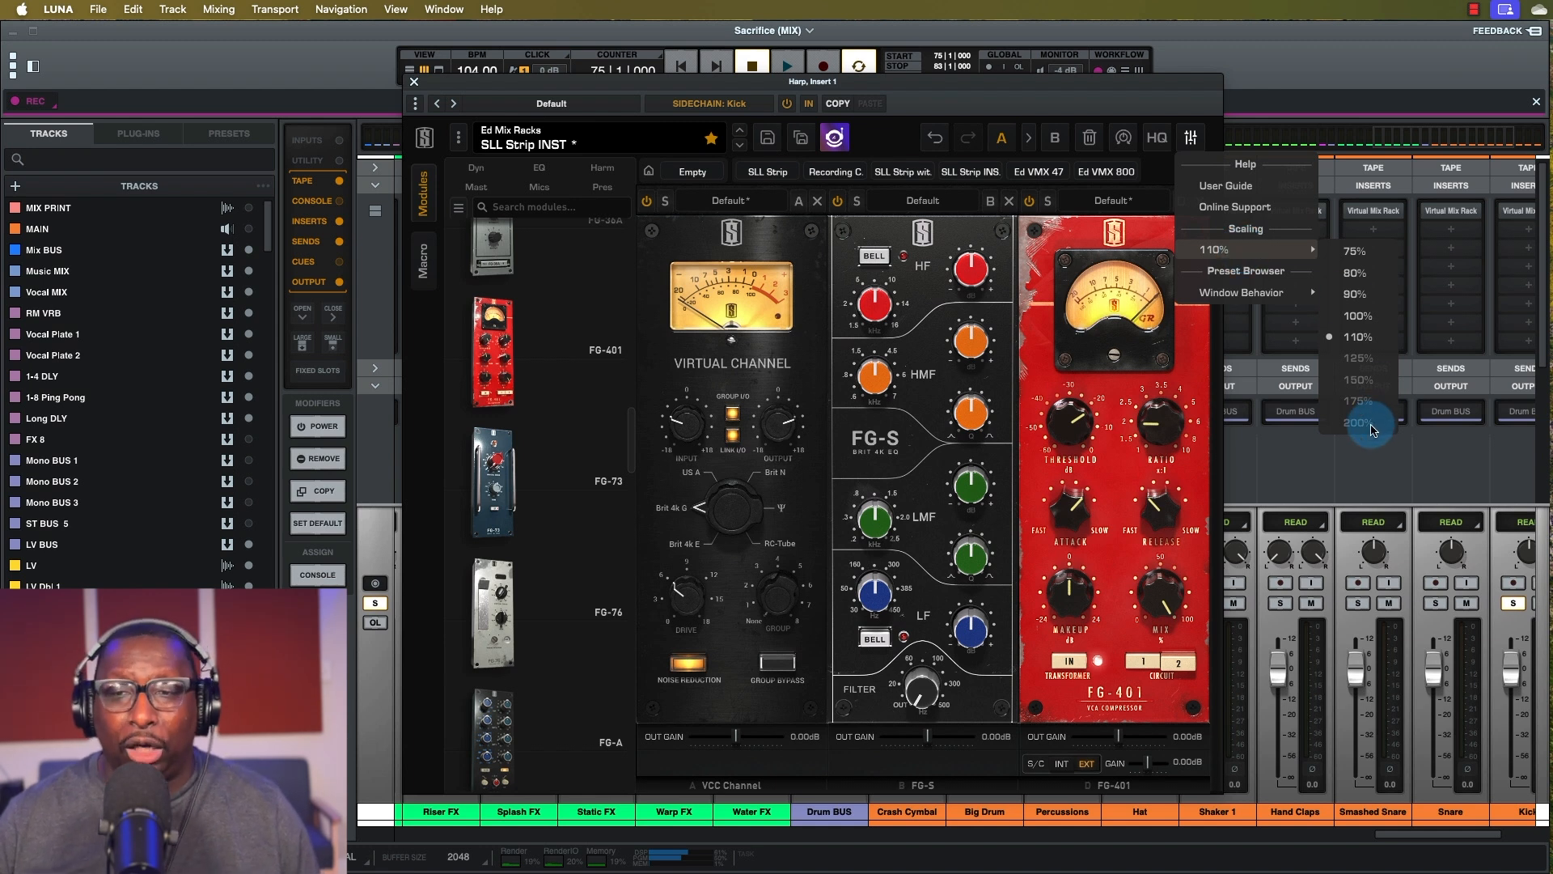
click(1354, 252)
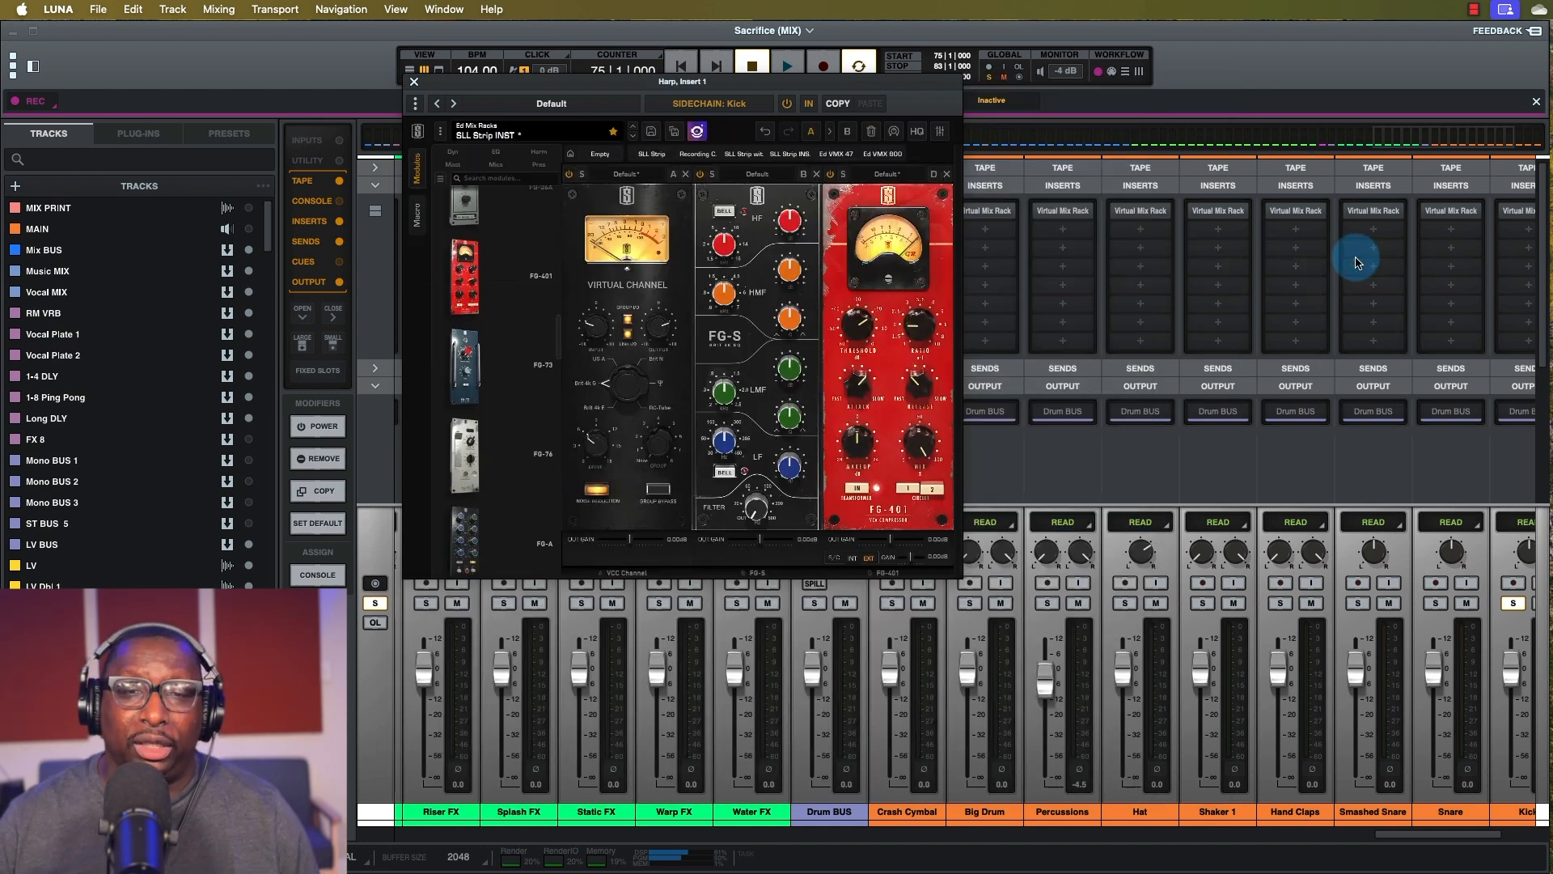
click(940, 132)
mouse_move(966, 208)
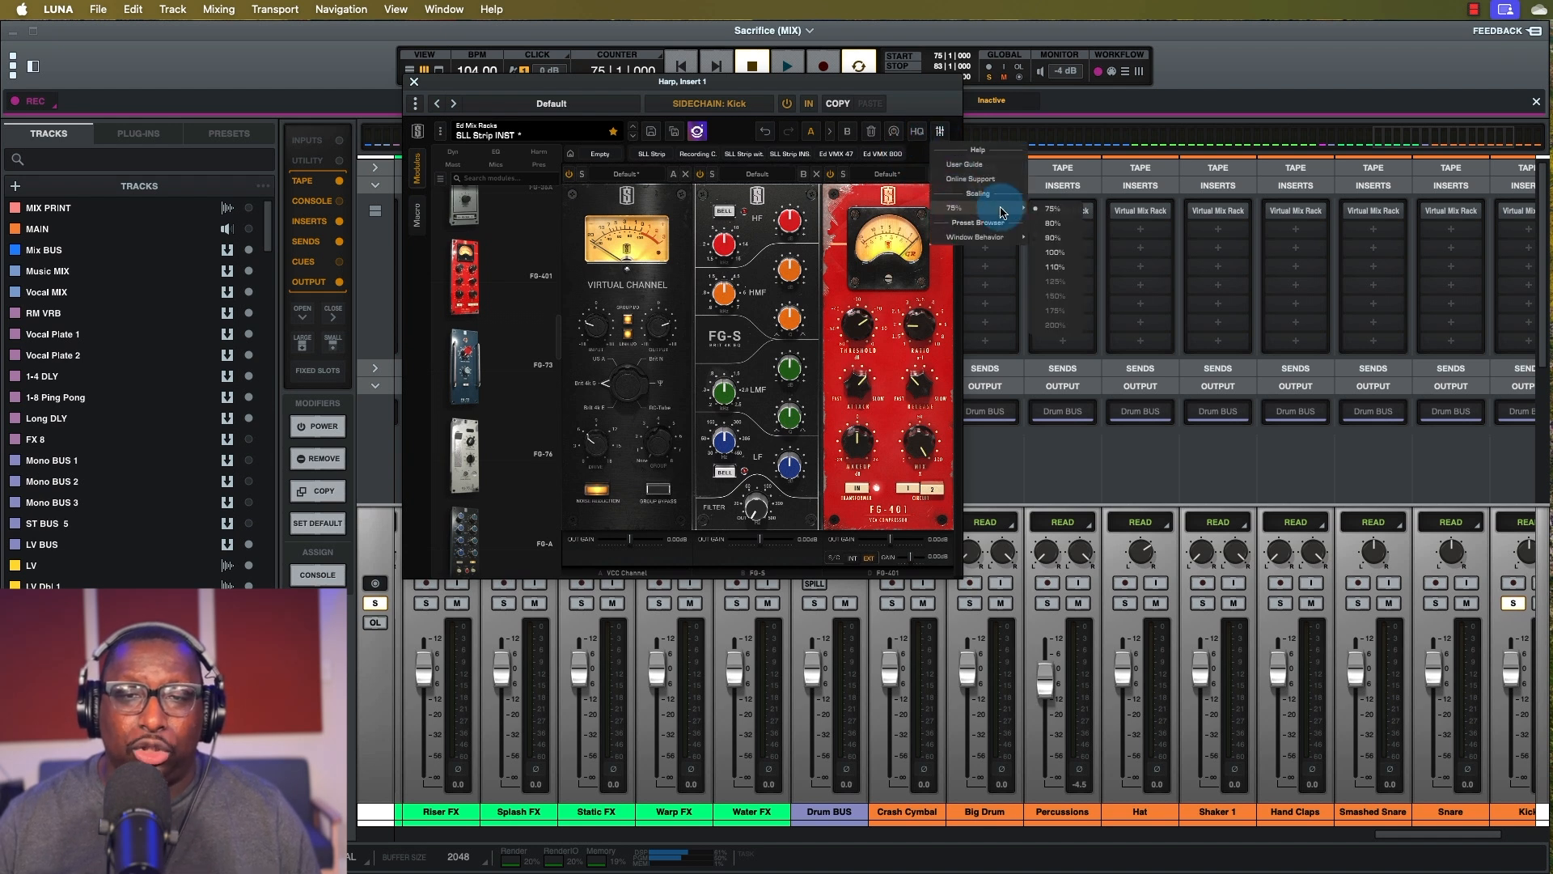
click(1056, 254)
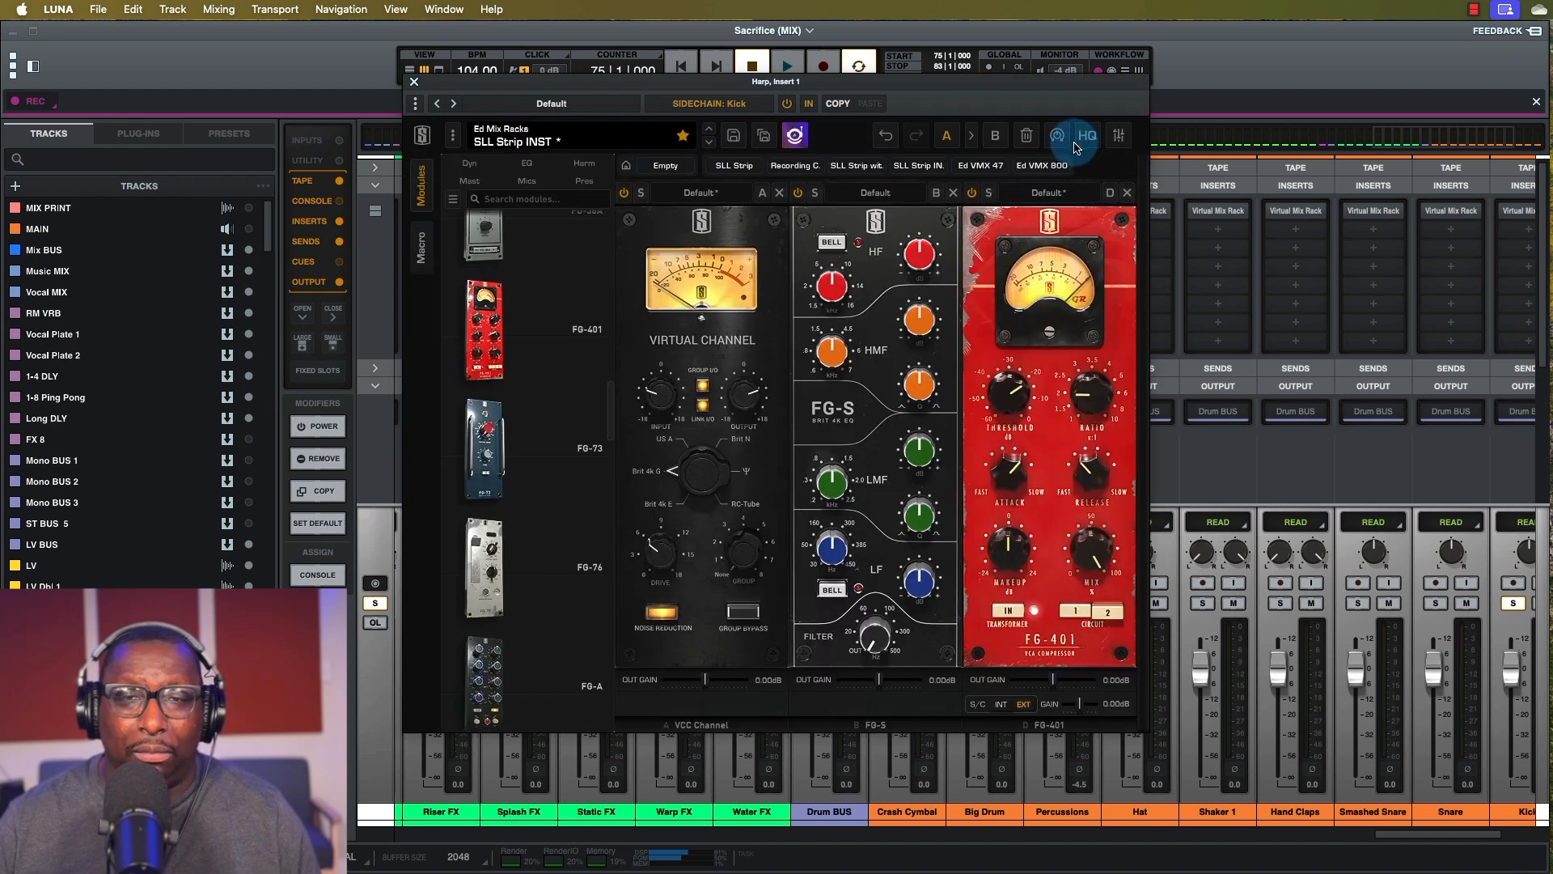